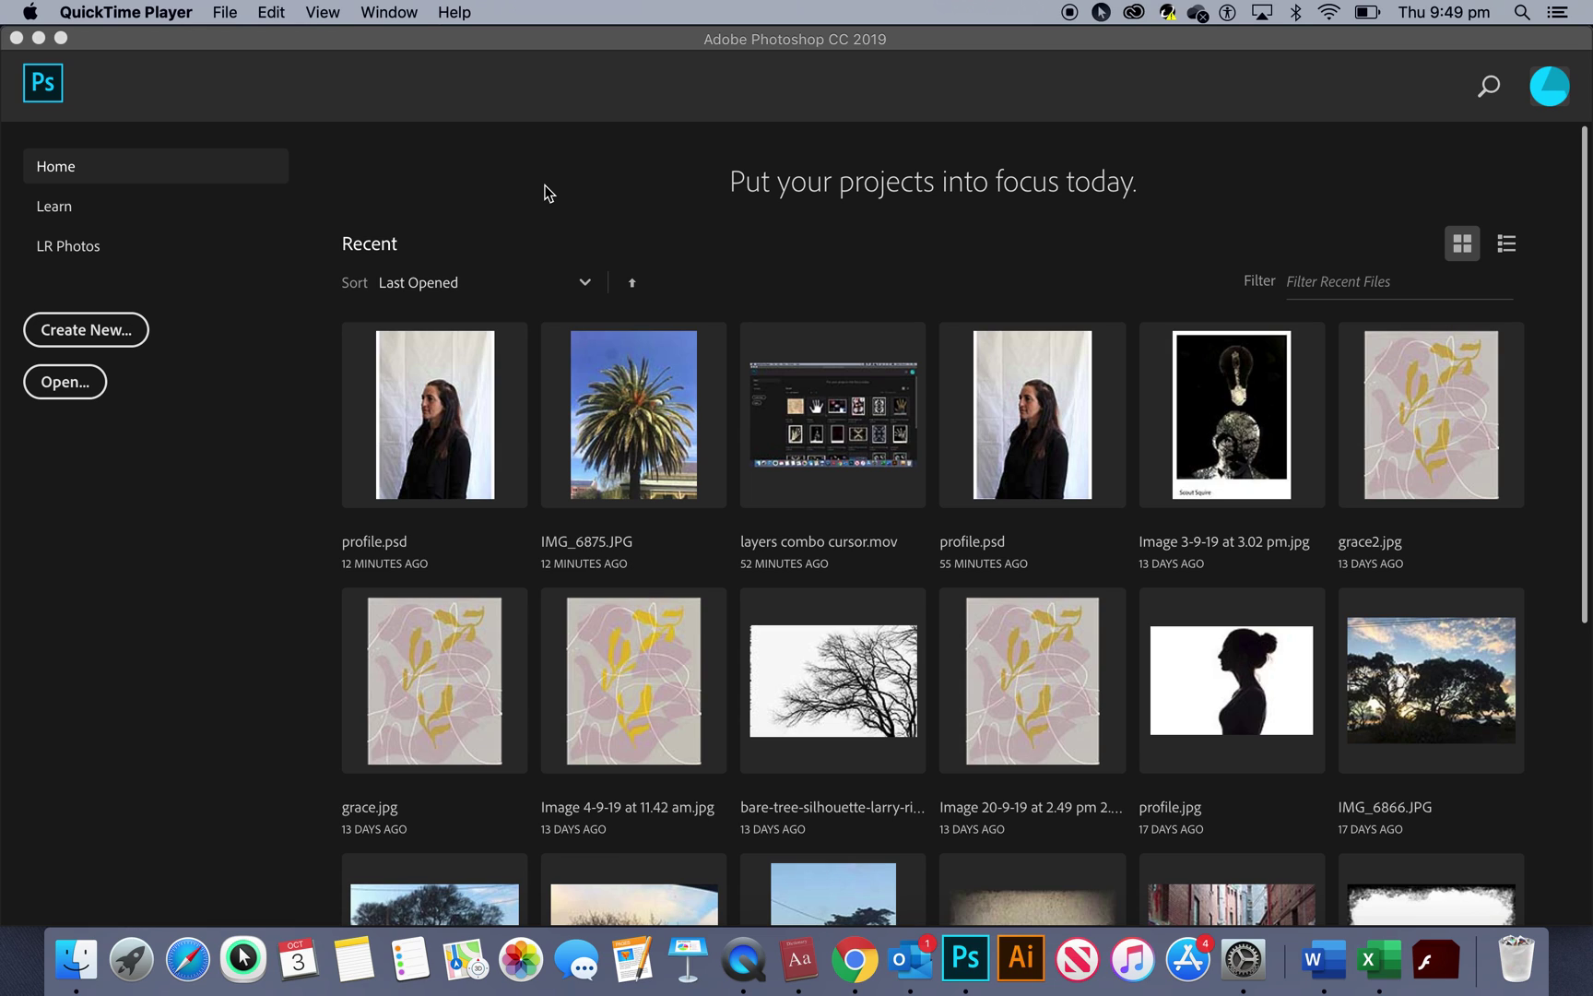
Switch to Photoshop and open Clarice Beckett.jpg from the Surreal Portraiture folder inside Downloads.
{"action": "left_click", "coordinate": [233, 16]}
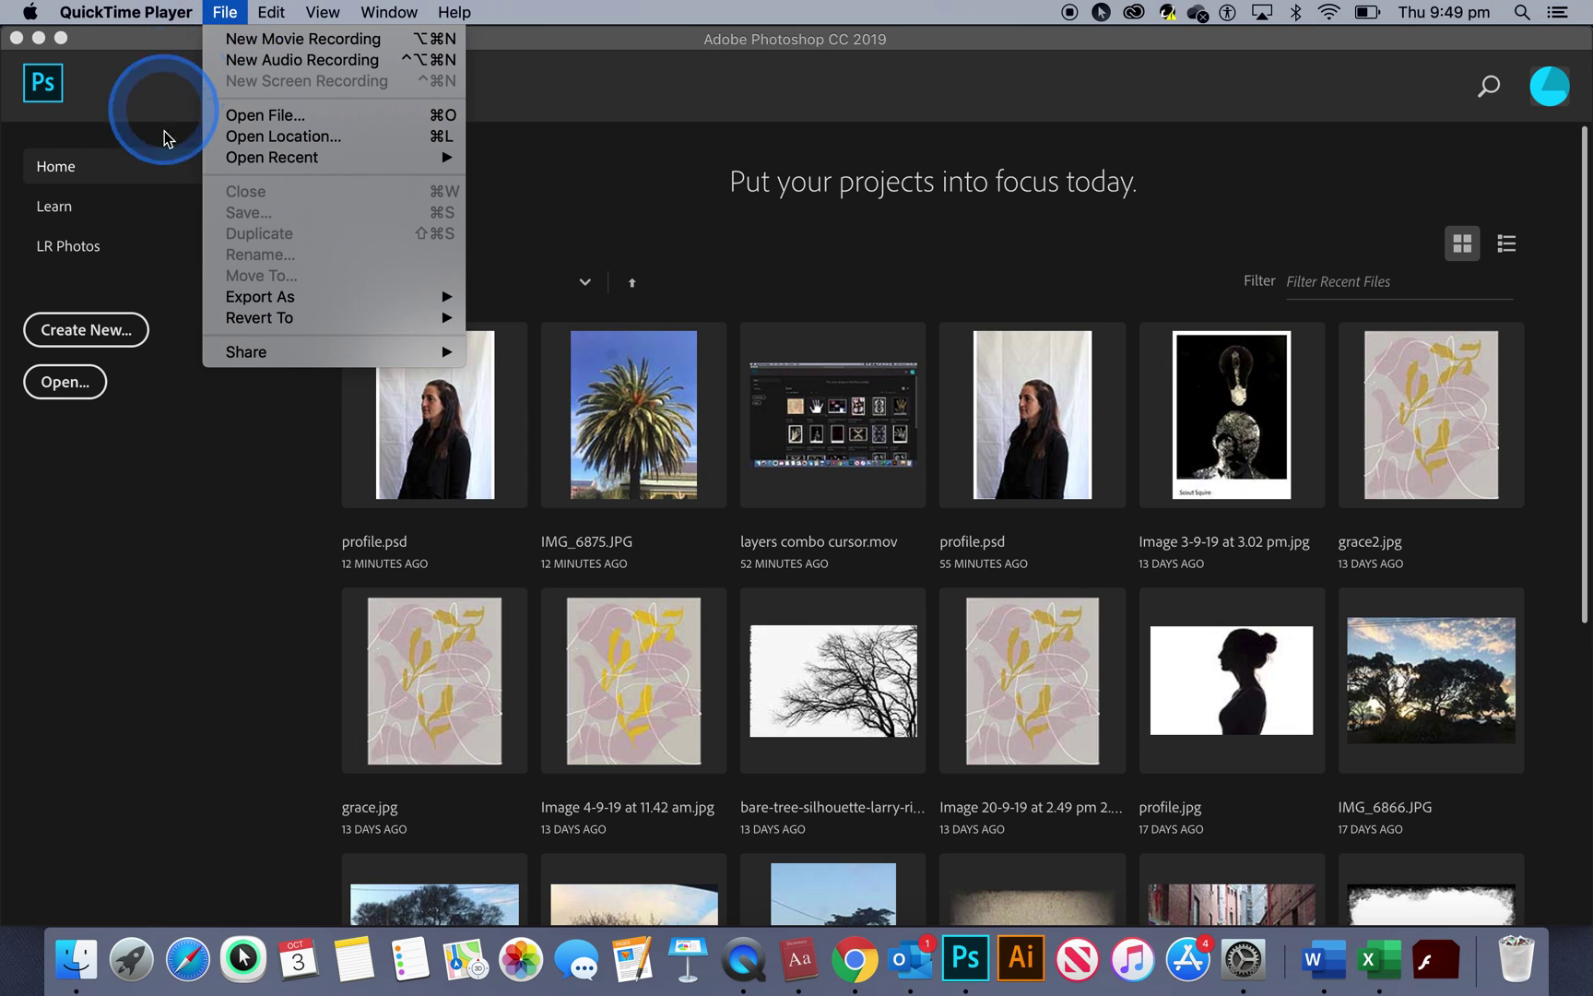
{"action": "left_click", "coordinate": [203, 405]}
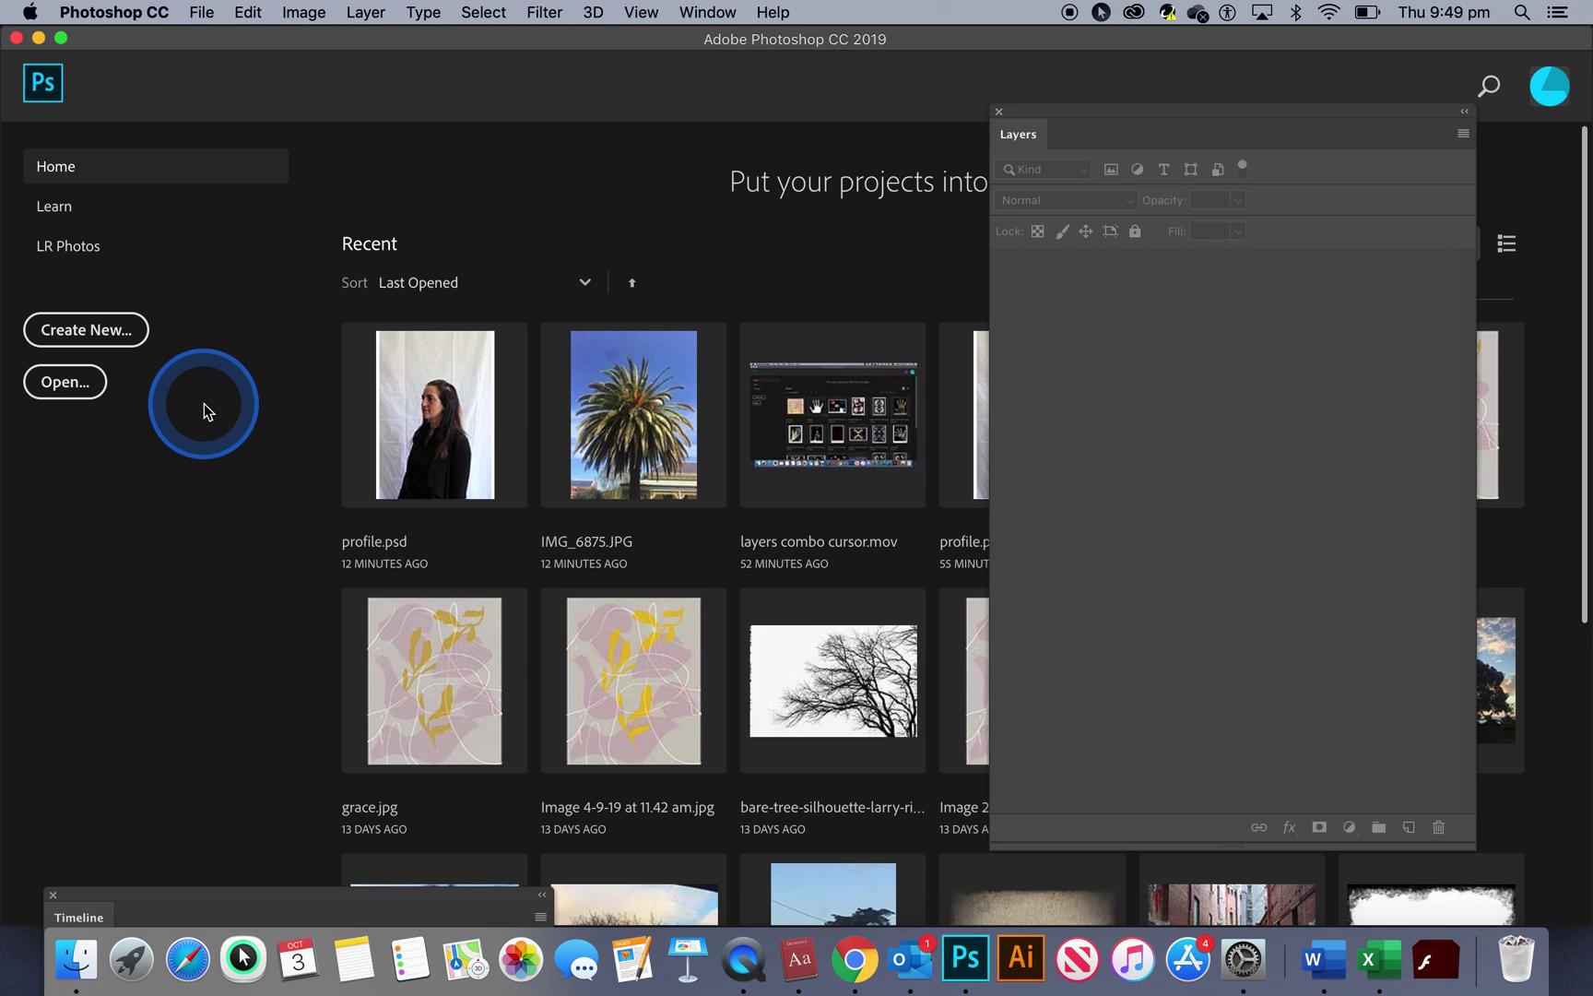
{"action": "left_click", "coordinate": [204, 15]}
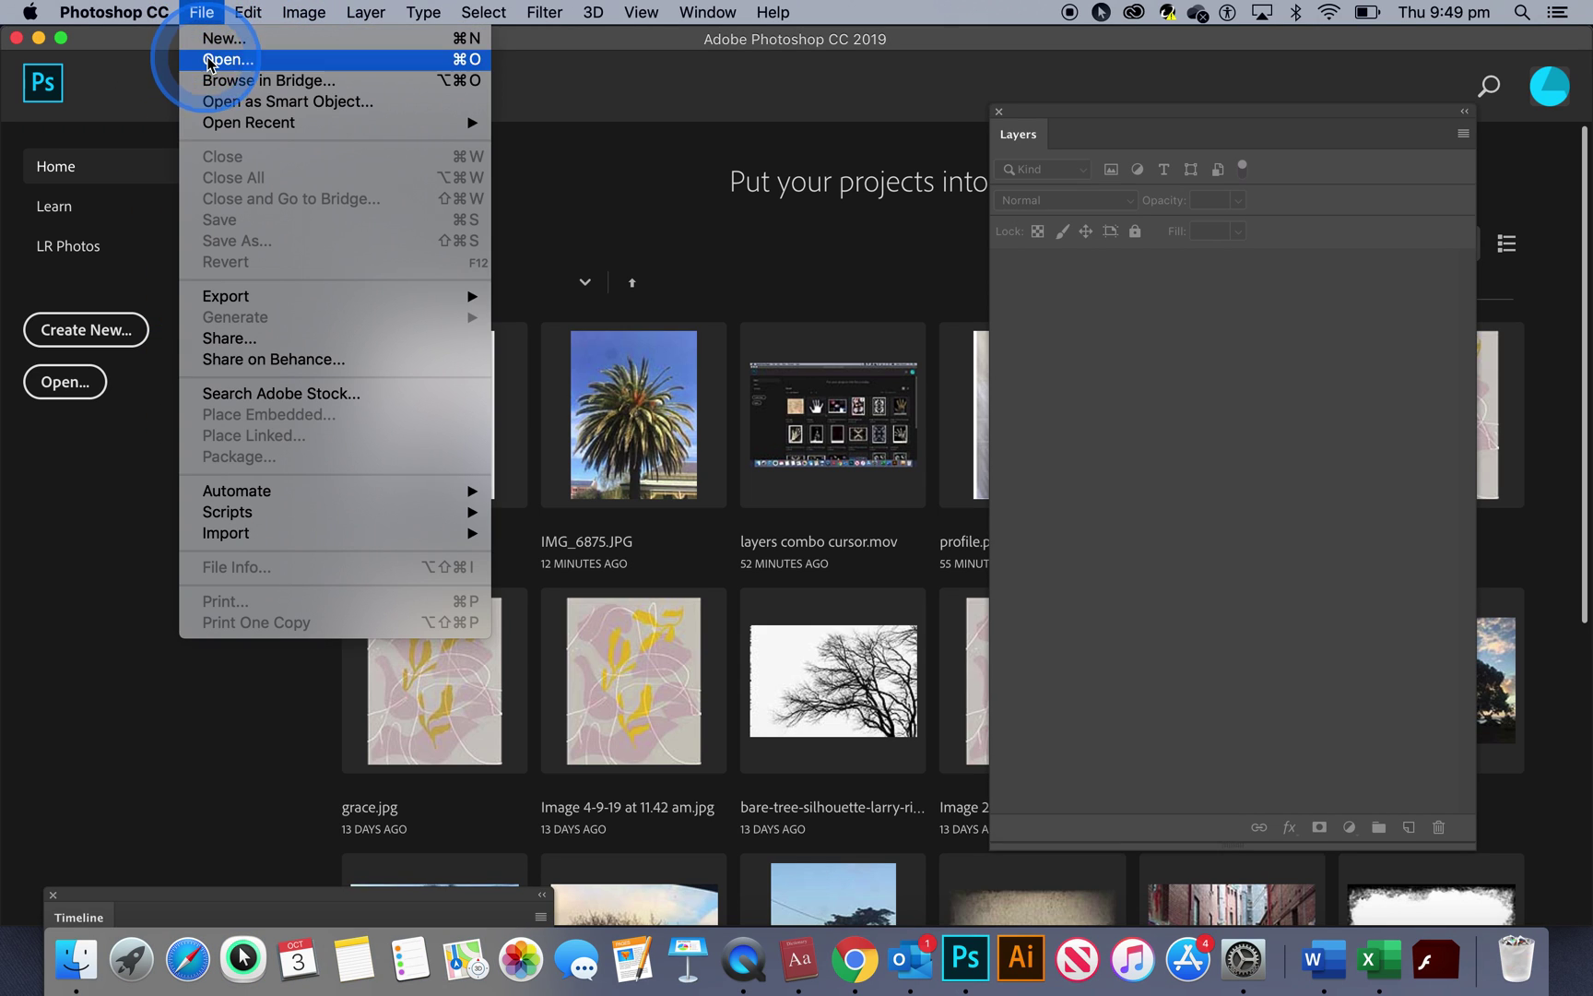
{"action": "left_click", "coordinate": [208, 59]}
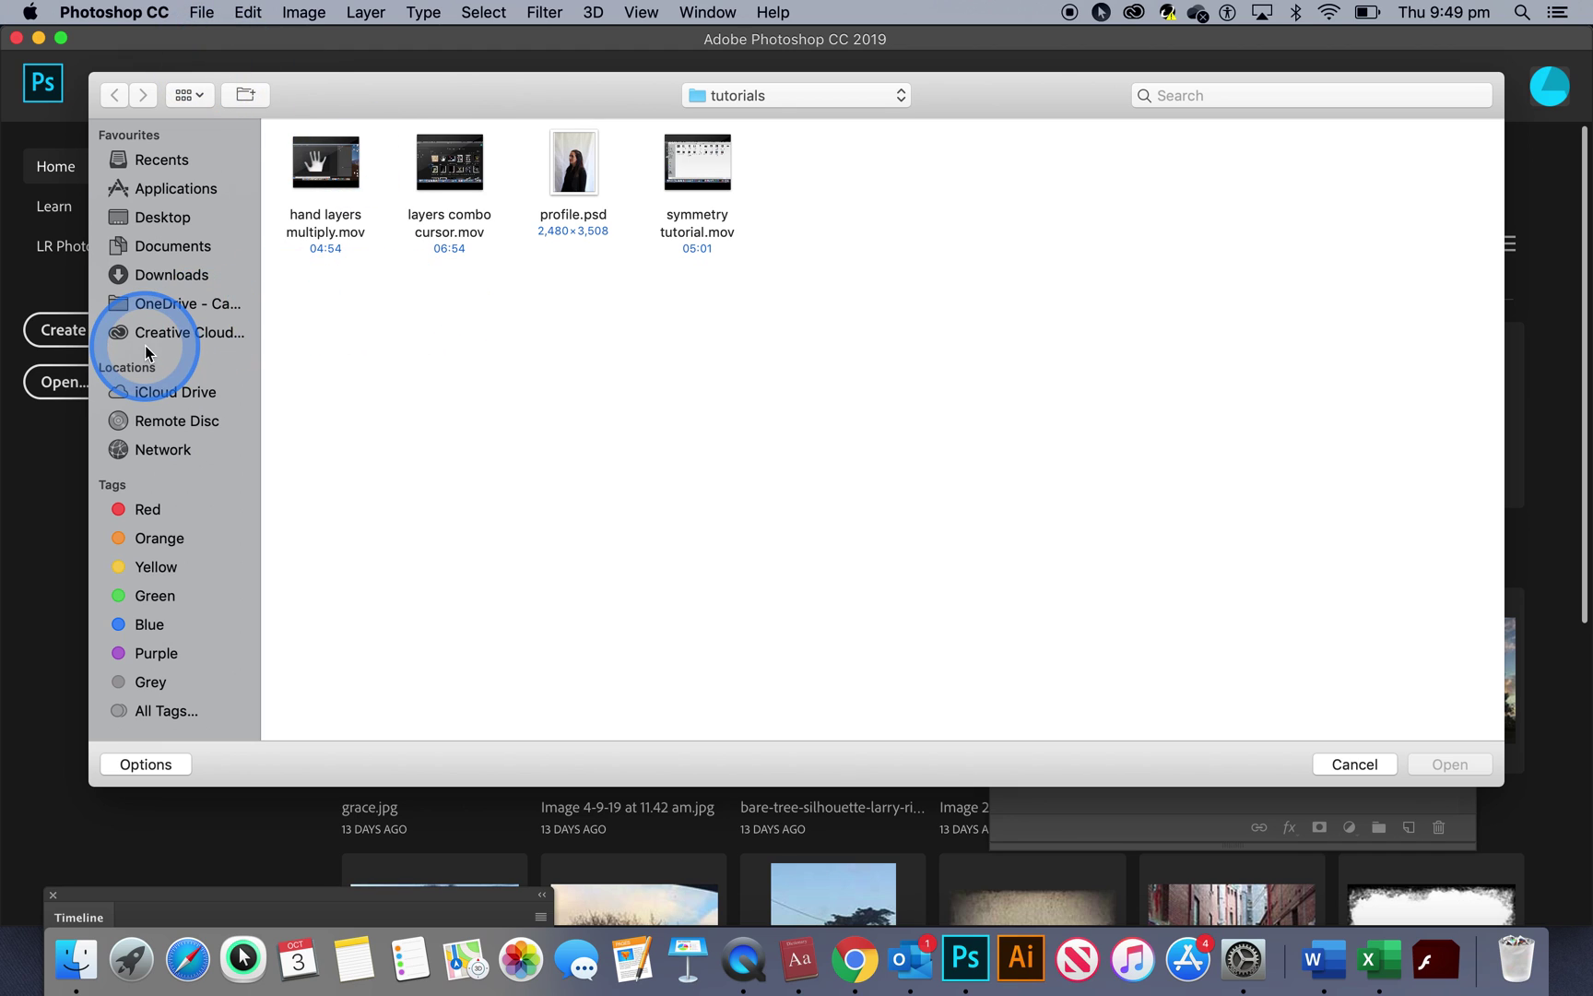
{"action": "left_click", "coordinate": [179, 307]}
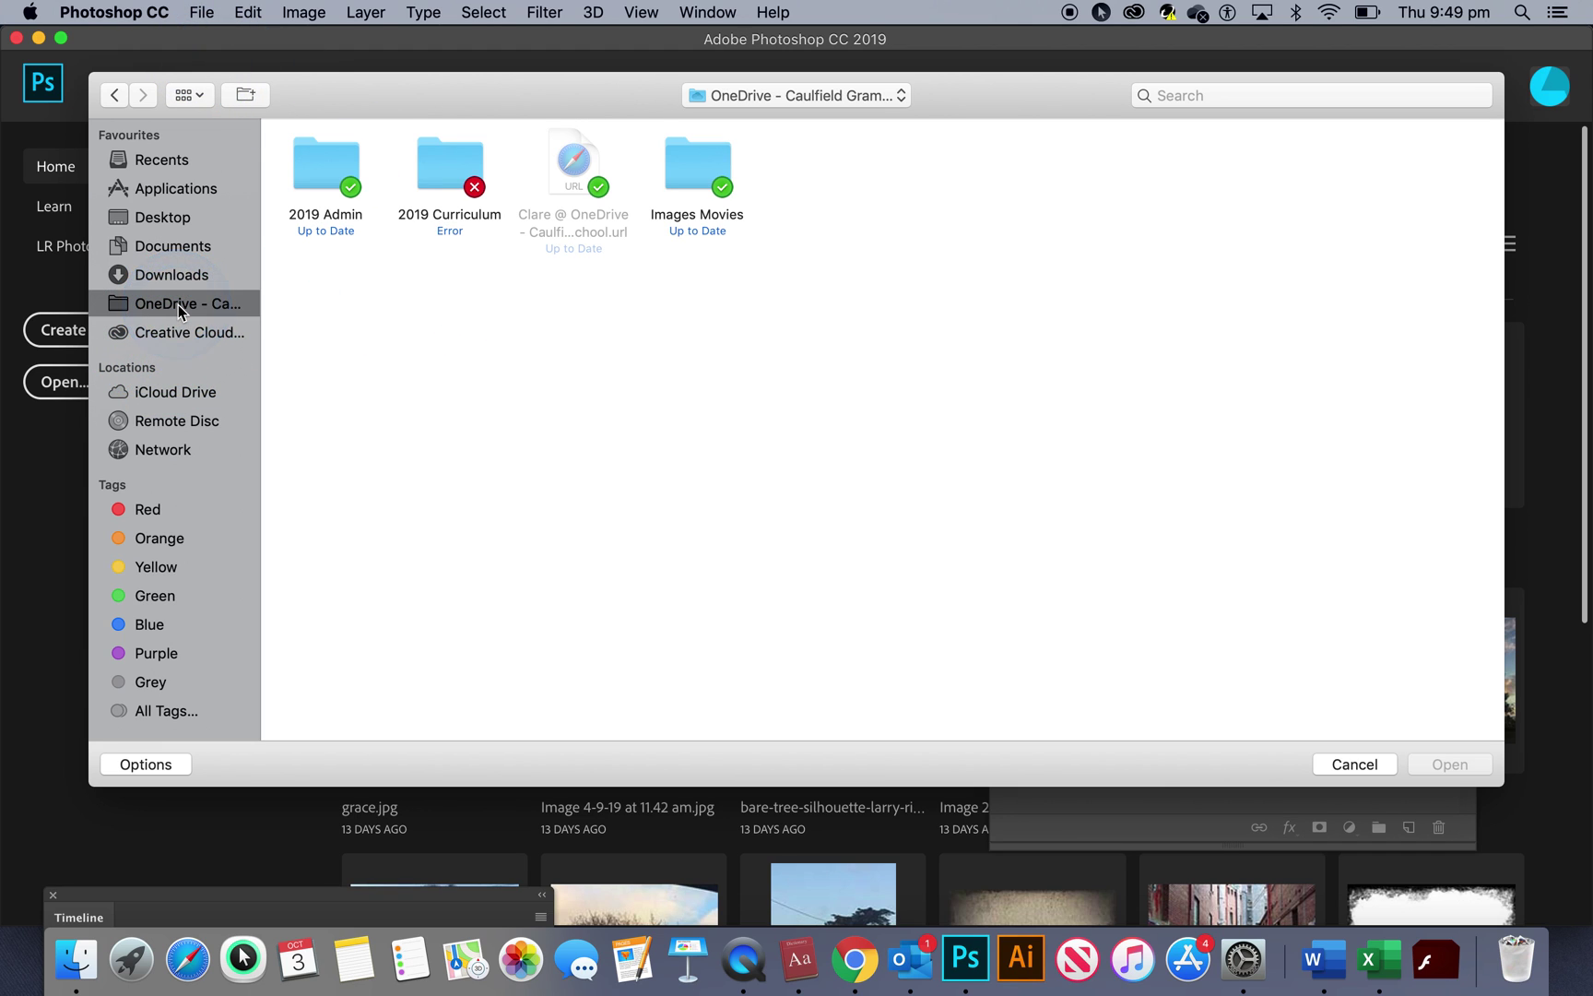
{"action": "left_click", "coordinate": [175, 274]}
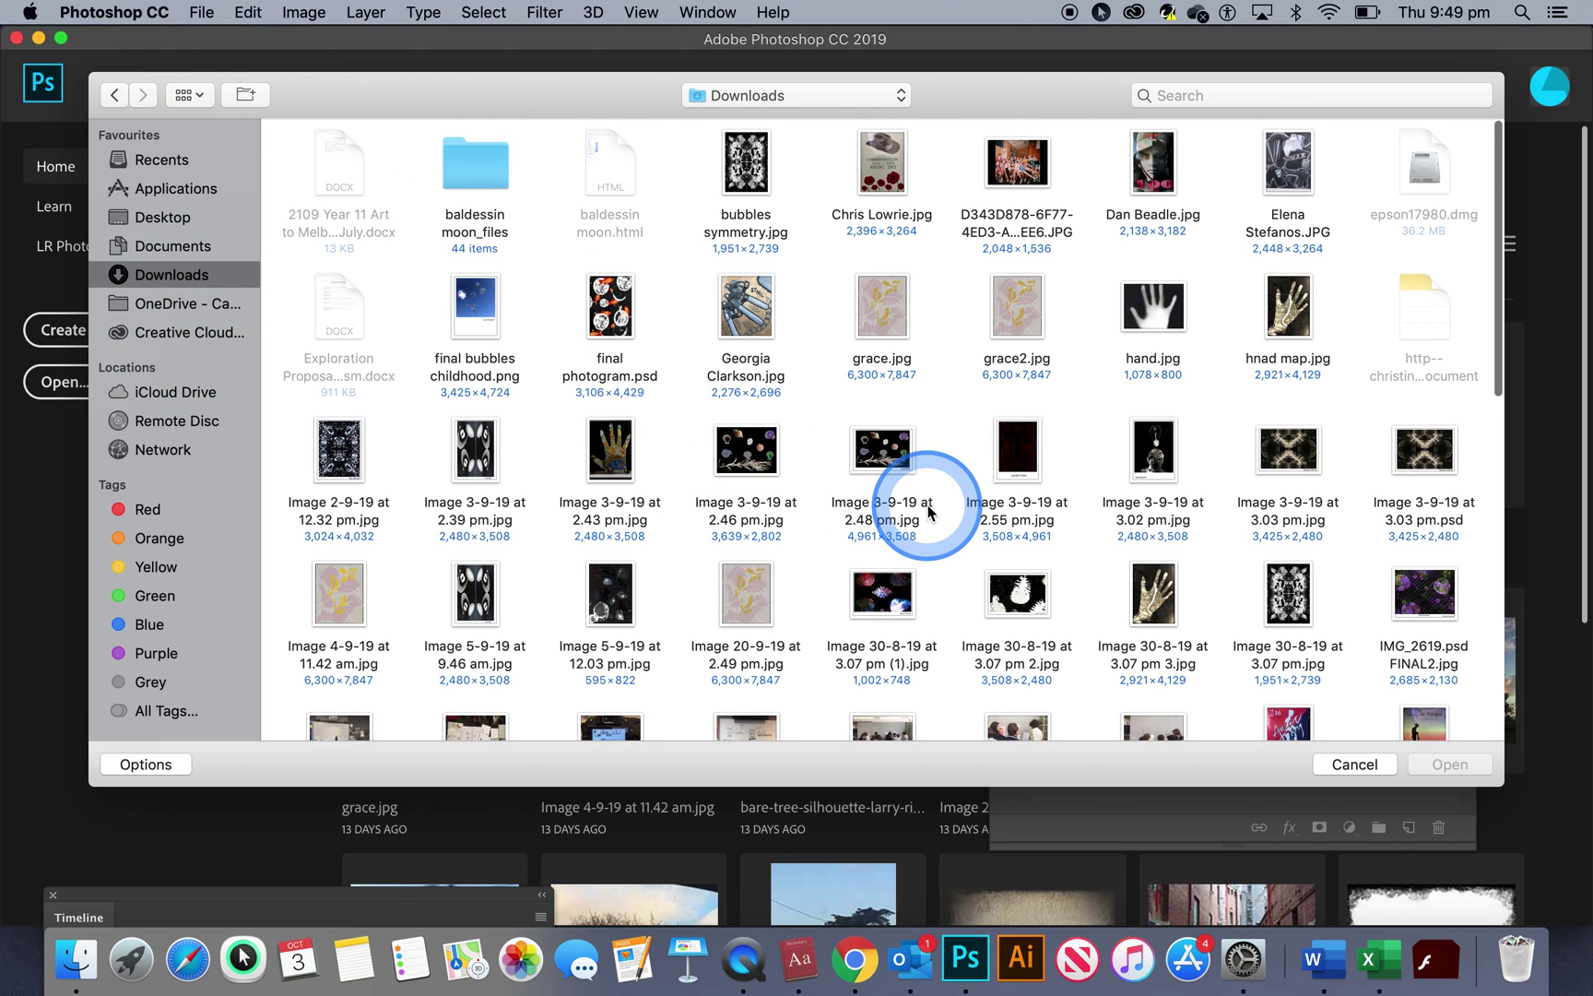
{"action": "scroll", "coordinate": [917, 516], "scroll_direction": "down", "scroll_amount": 15}
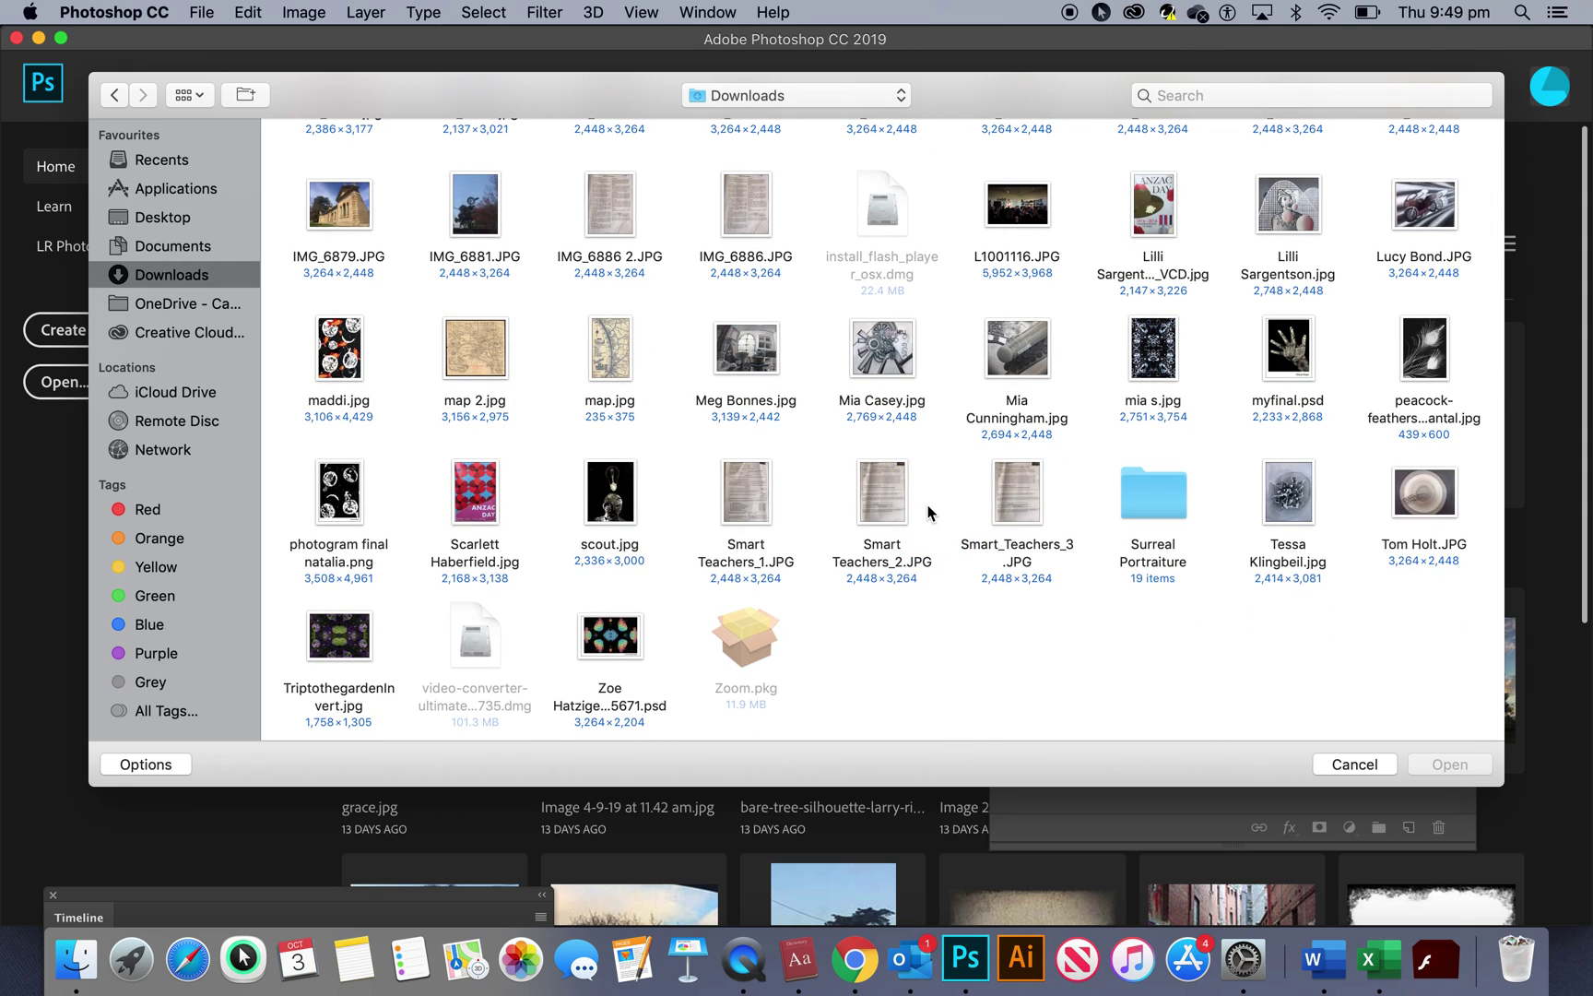
{"action": "double_click", "coordinate": [1175, 506]}
{"action": "left_click", "coordinate": [817, 572]}
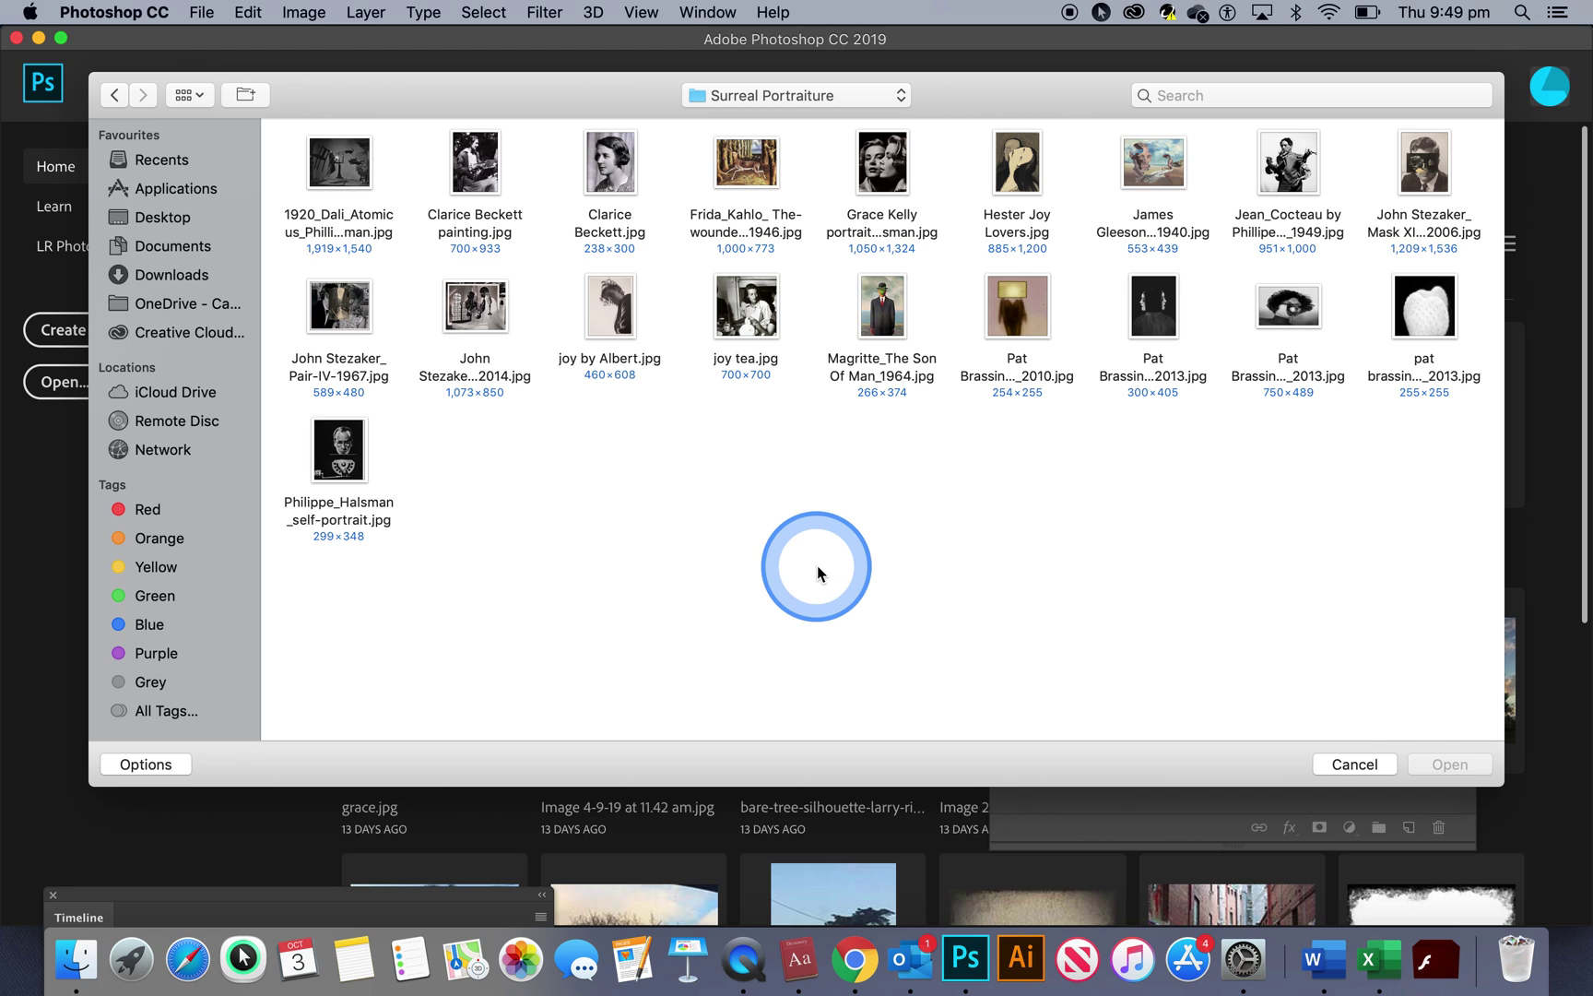
{"action": "double_click", "coordinate": [613, 162]}
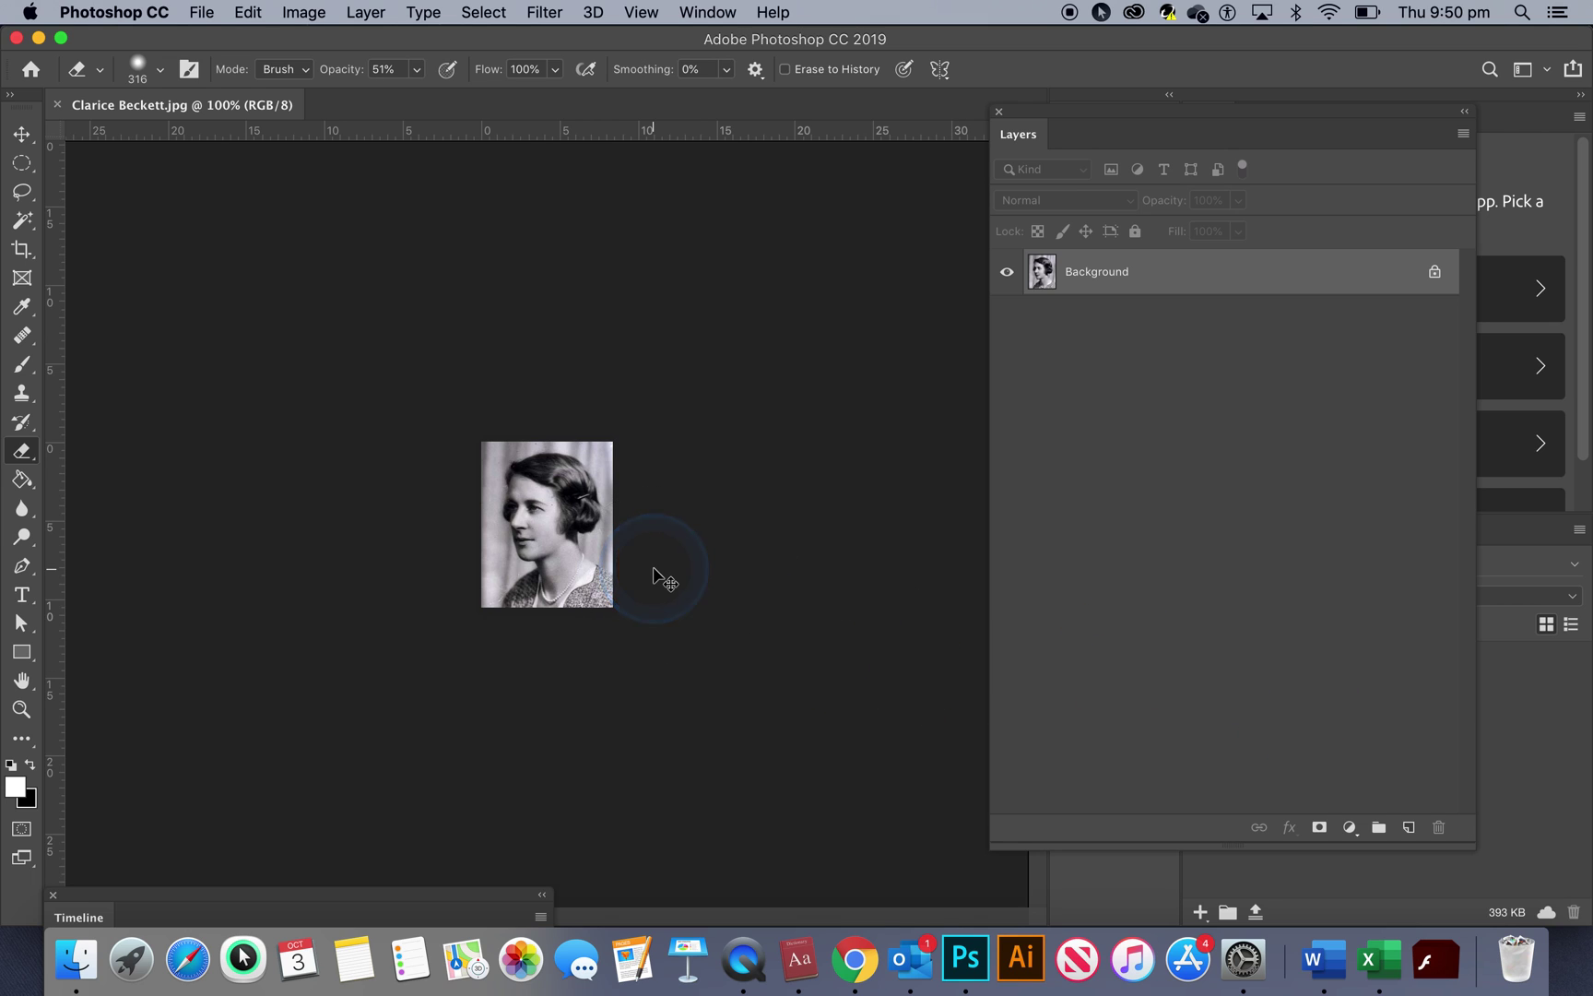
Unlock the portrait's Background layer and duplicate it.
{"action": "key", "text": "super+equal"}
{"action": "key", "text": "super+equal"}
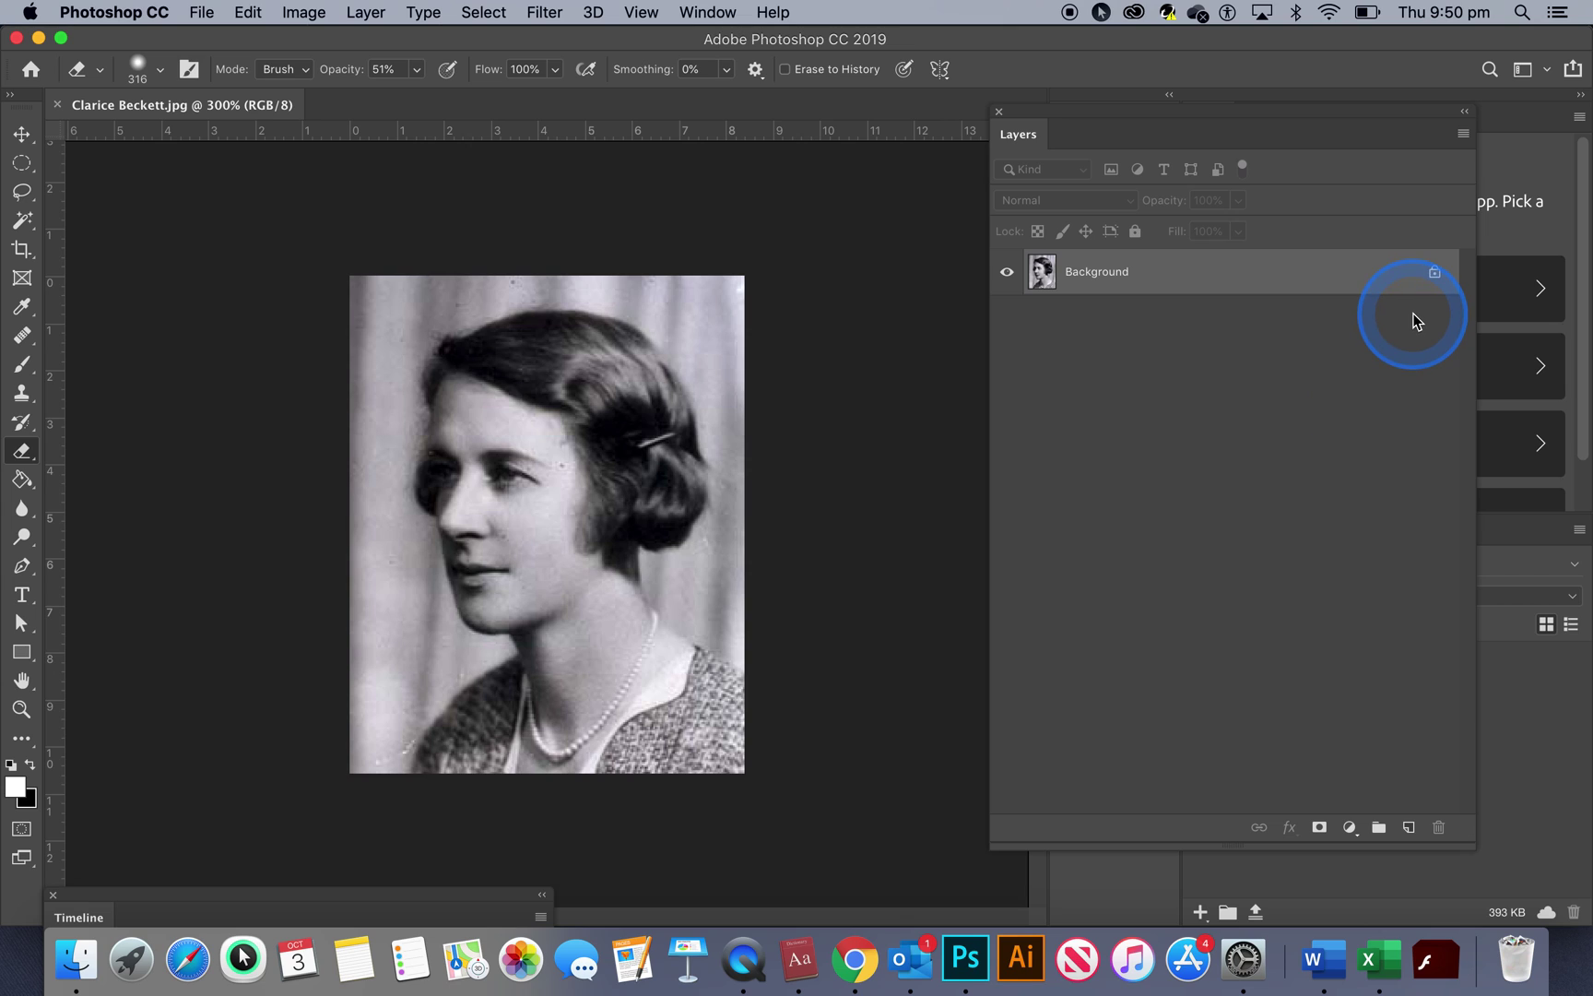
{"action": "left_click", "coordinate": [1433, 272]}
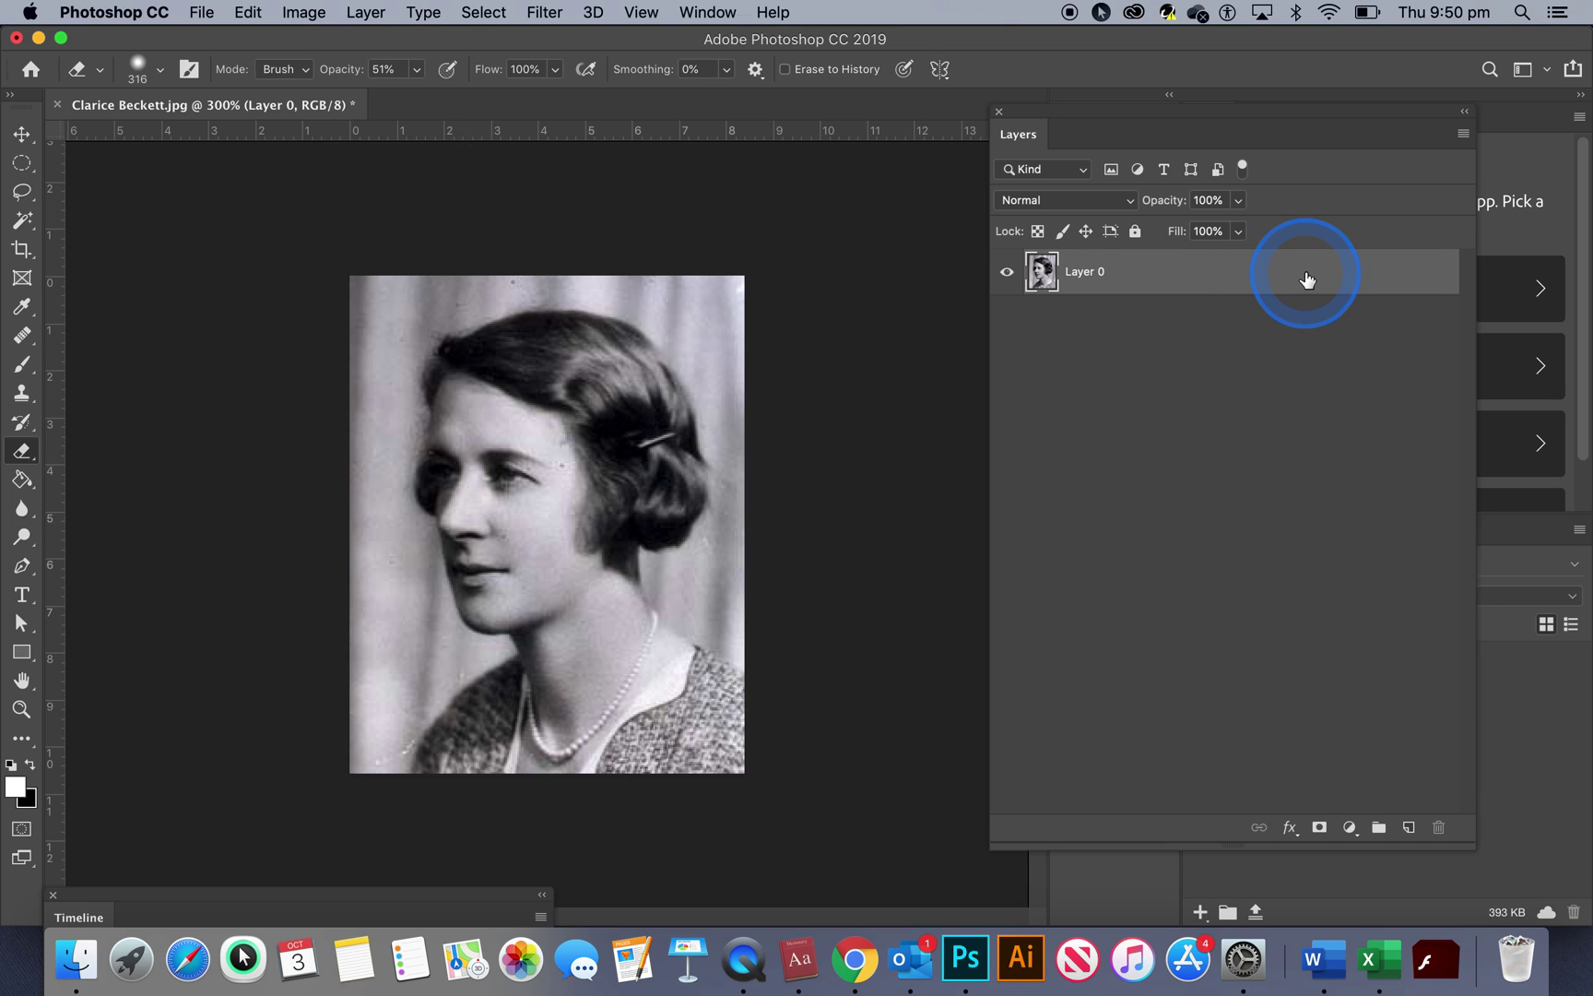
{"action": "left_click_drag", "start_coordinate": [1308, 274], "coordinate": [1409, 828]}
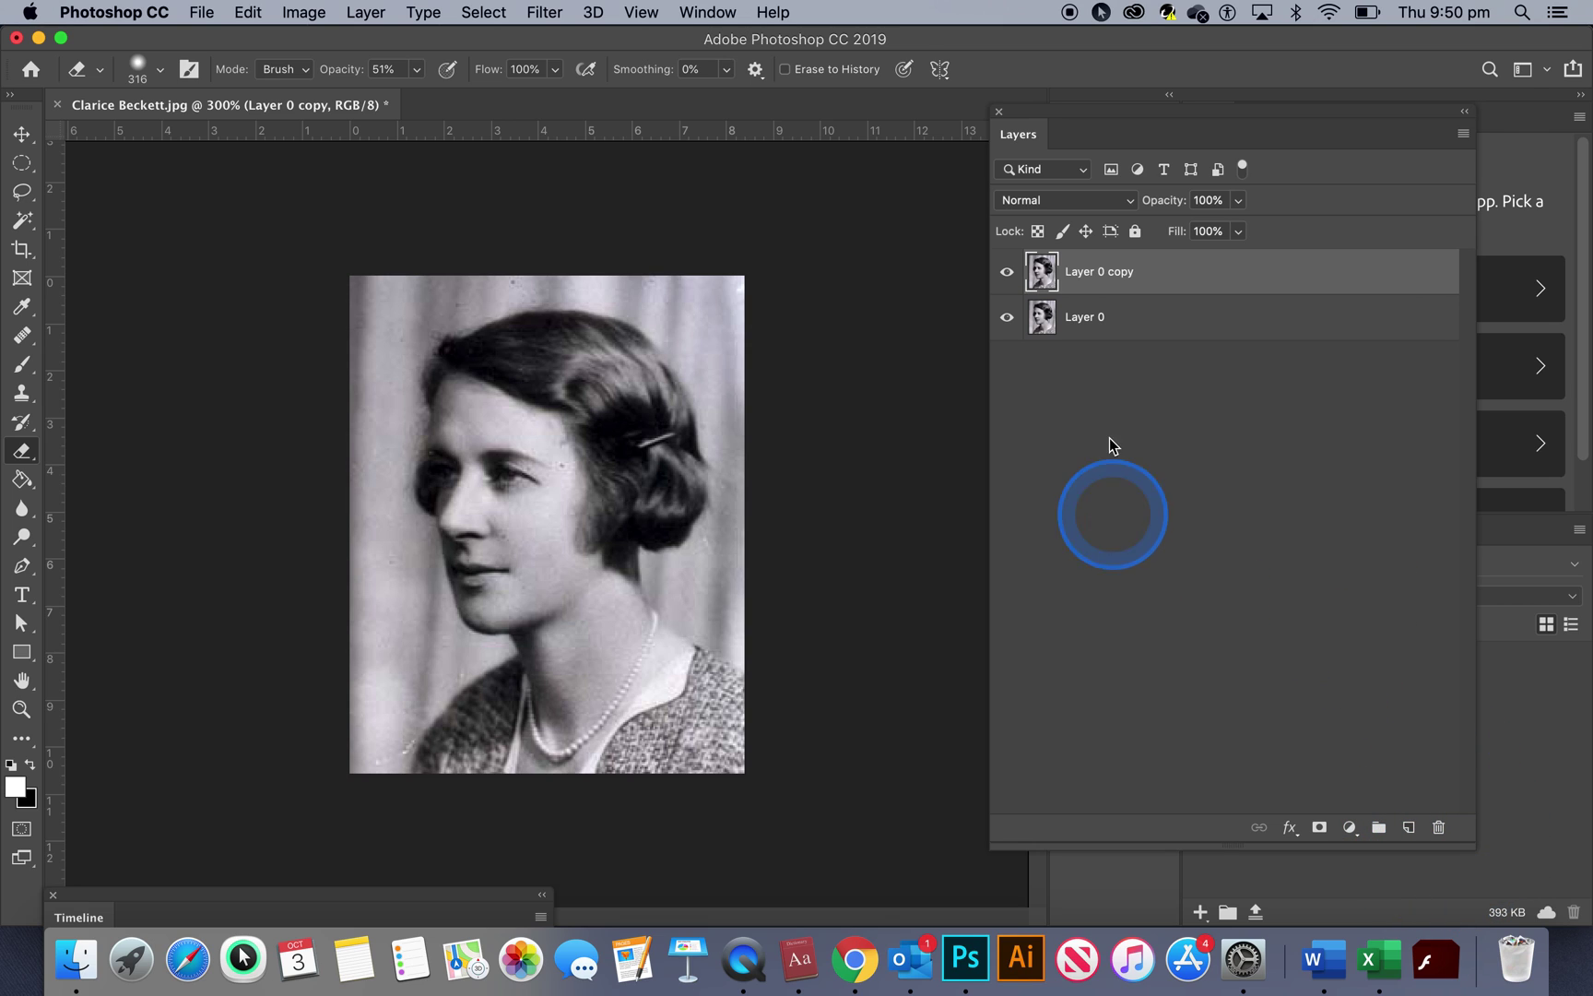
Close the Layers panel and show it again.
{"action": "left_click", "coordinate": [999, 112]}
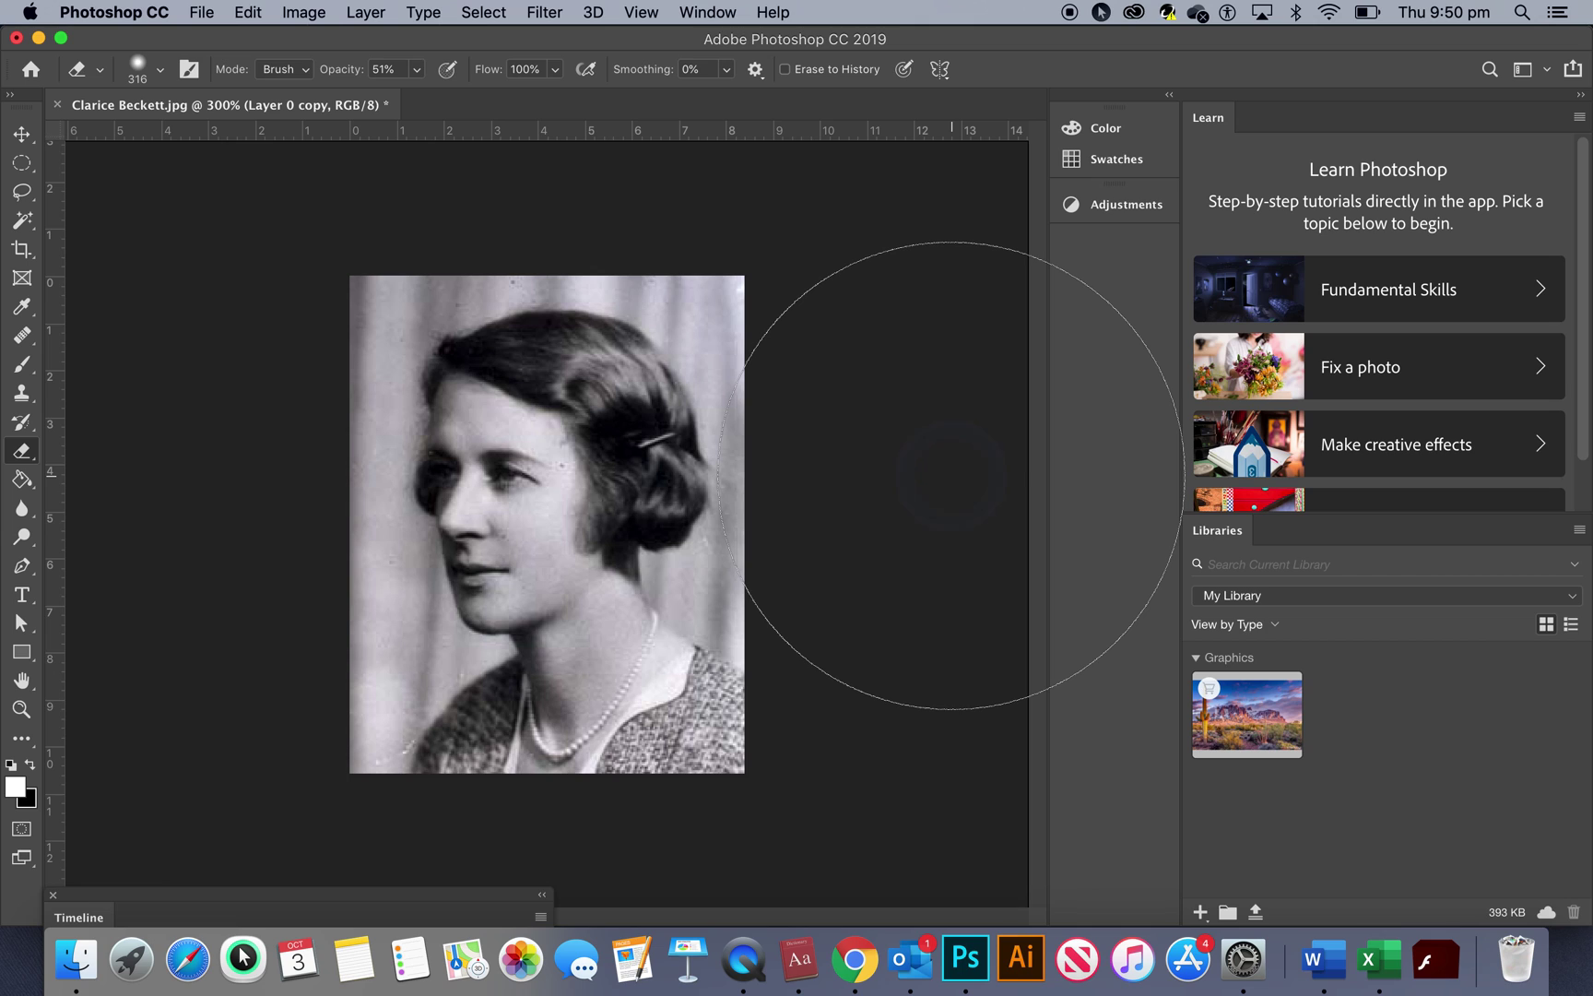
{"action": "left_click", "coordinate": [707, 14]}
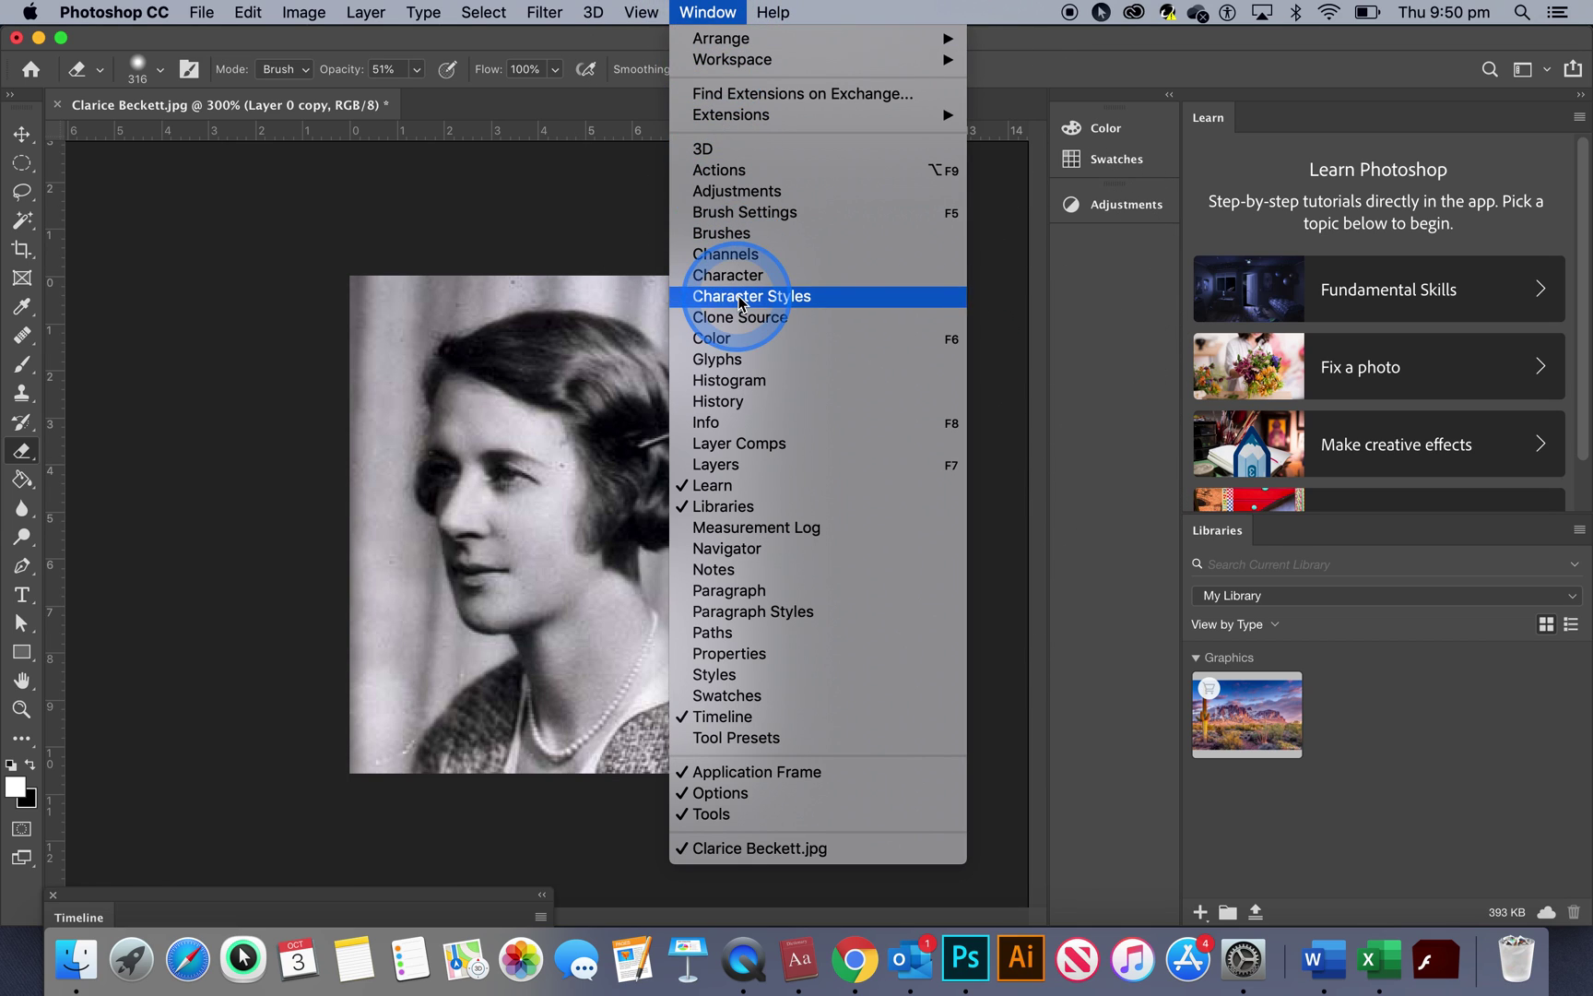
{"action": "left_click", "coordinate": [728, 458]}
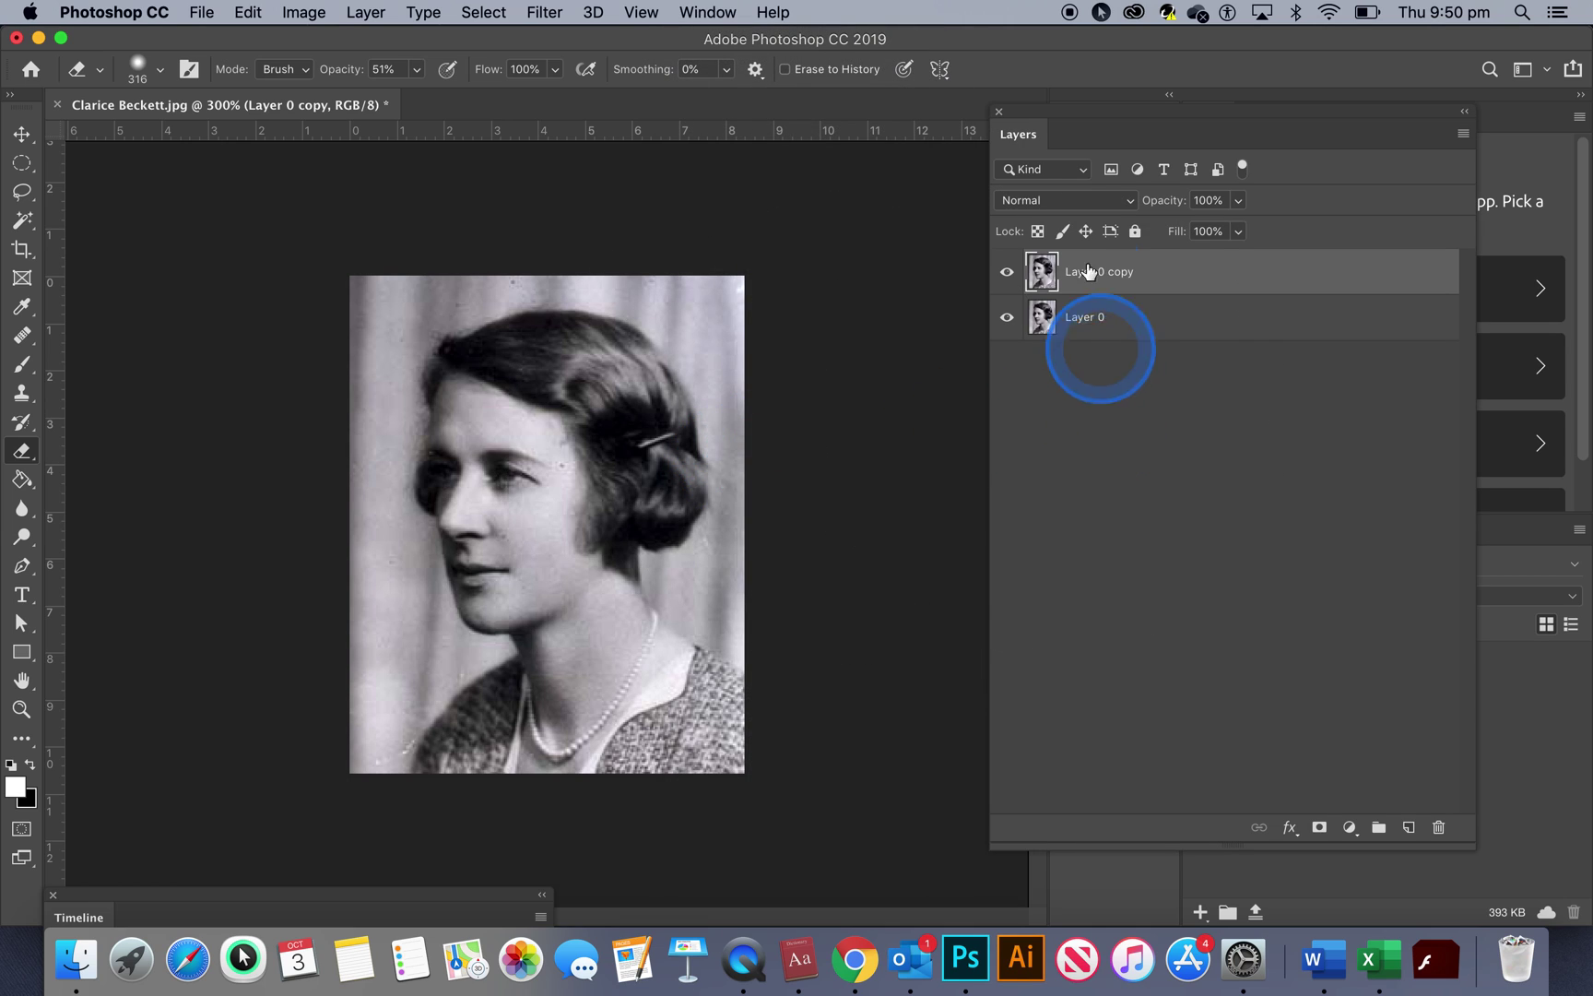
Disable the G and B channels in the blending options of Layer 0 copy, keeping only R.
{"action": "double_click", "coordinate": [1177, 278]}
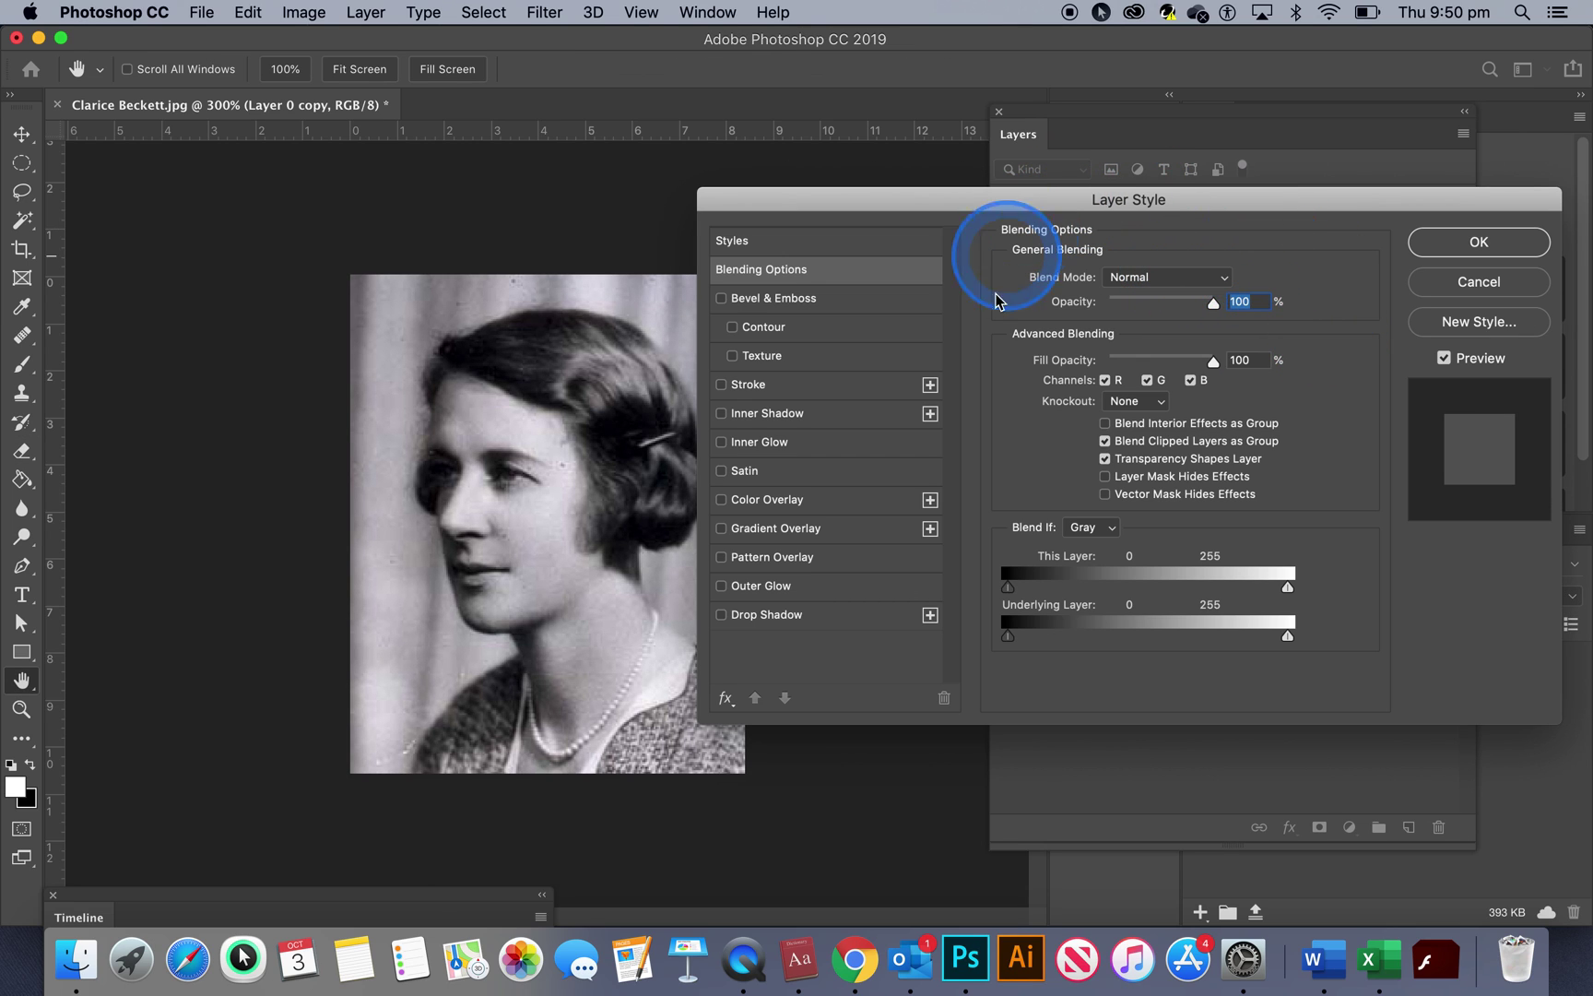
{"action": "left_click", "coordinate": [1149, 382]}
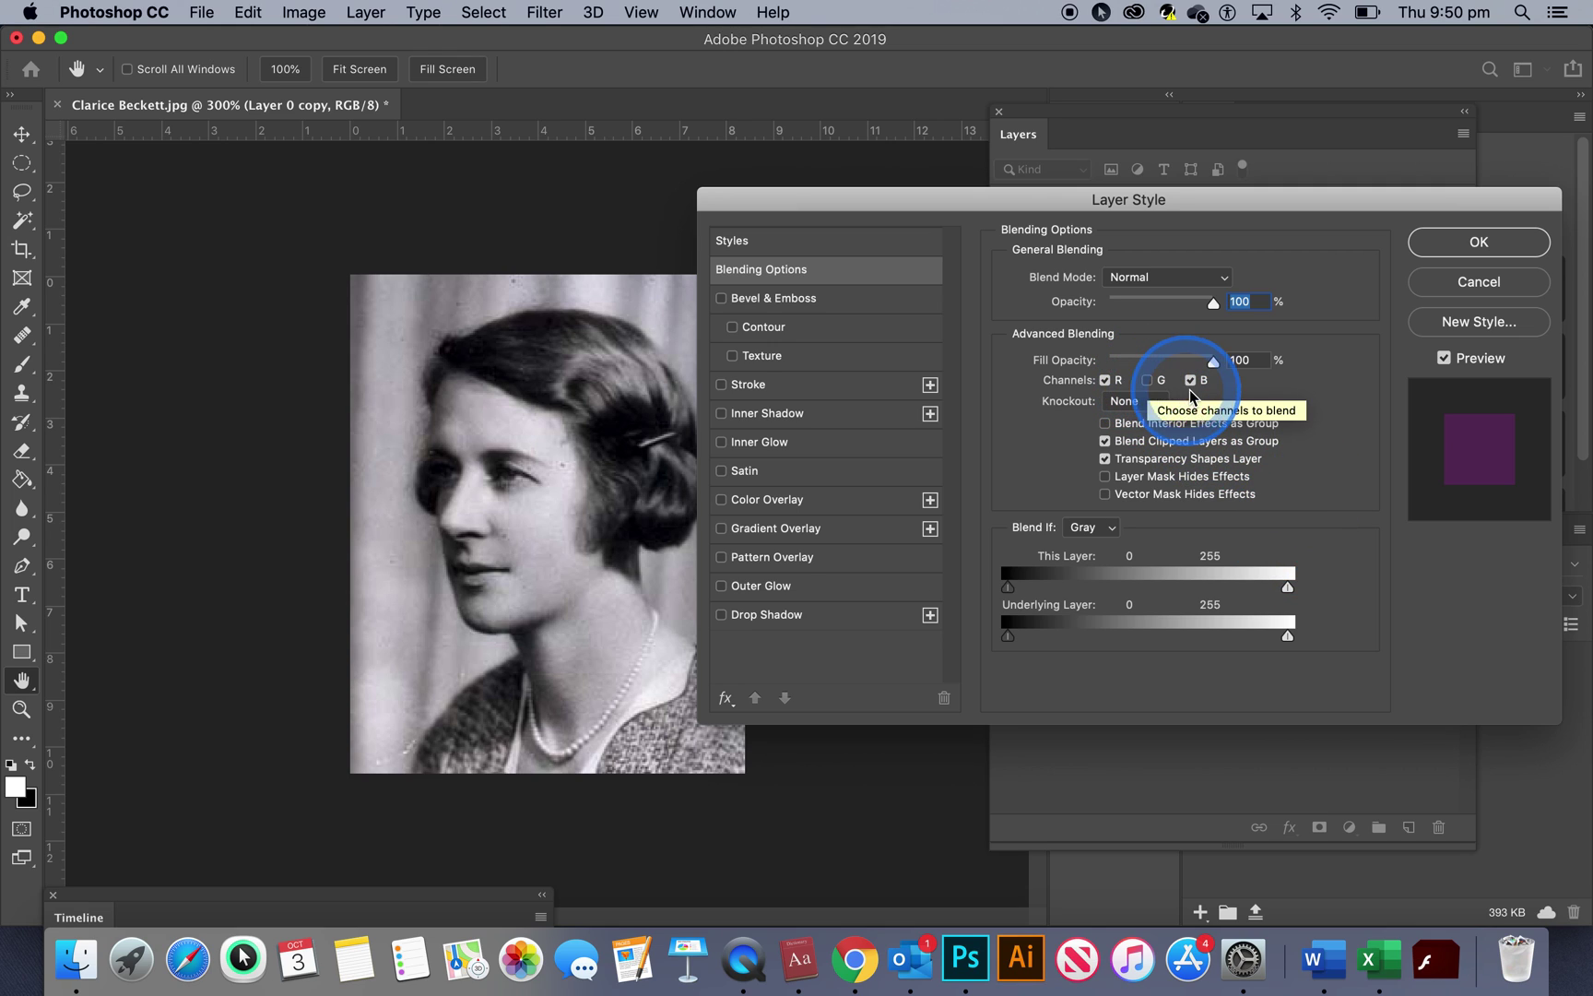
{"action": "left_click", "coordinate": [1190, 381]}
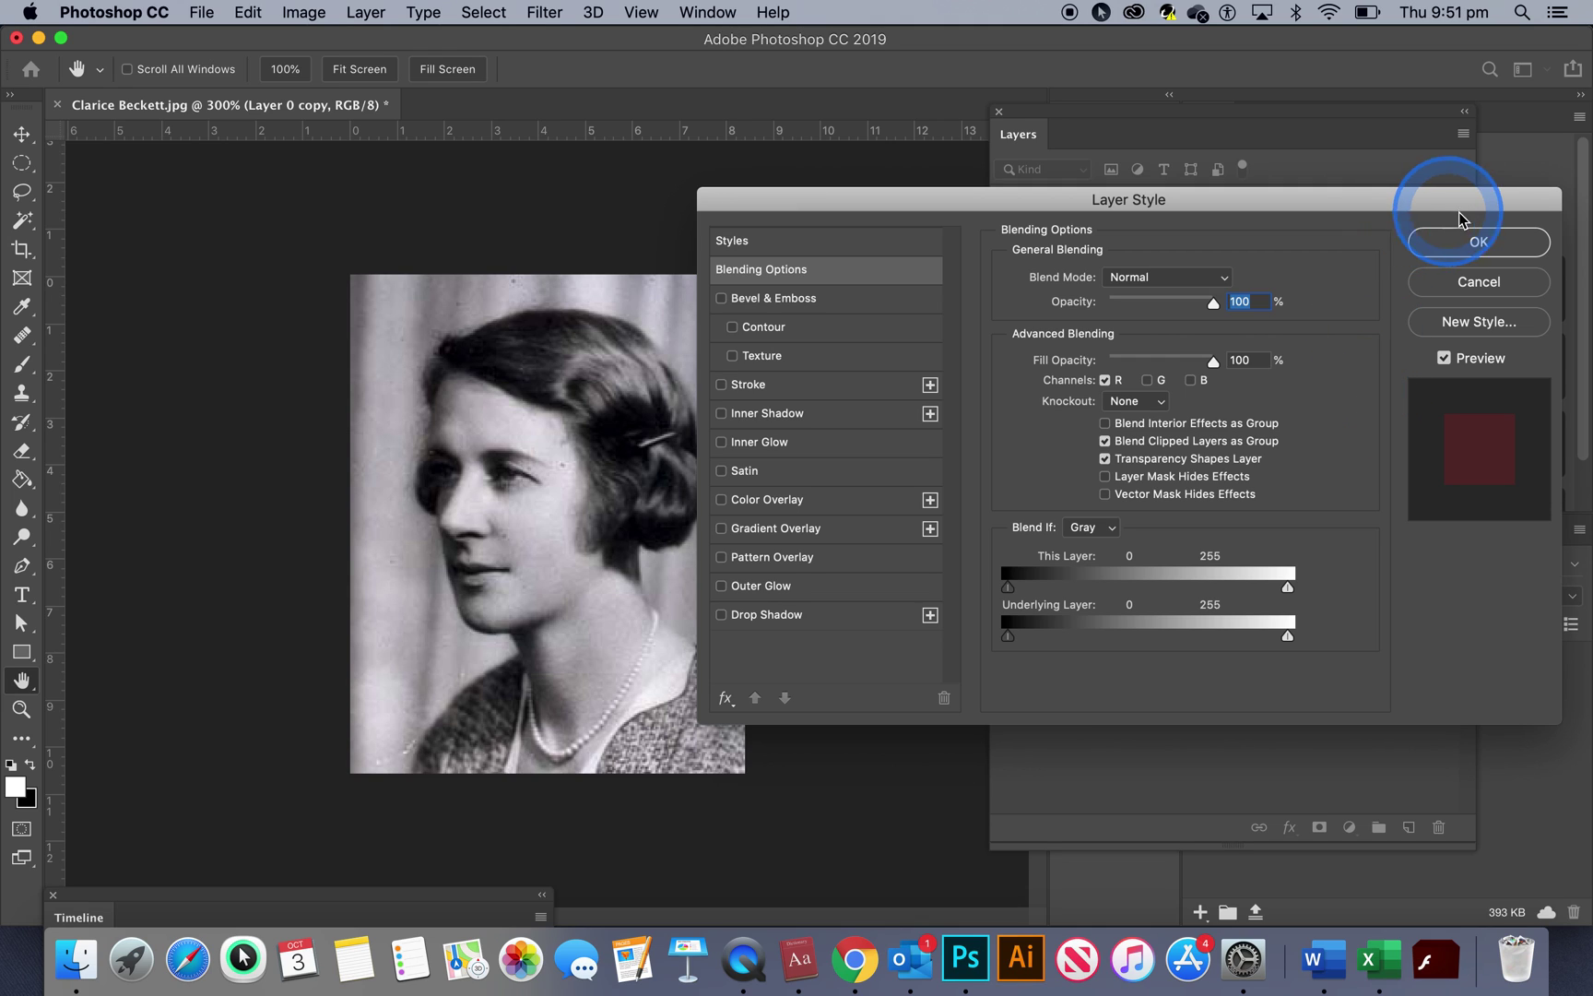
{"action": "left_click", "coordinate": [1473, 243]}
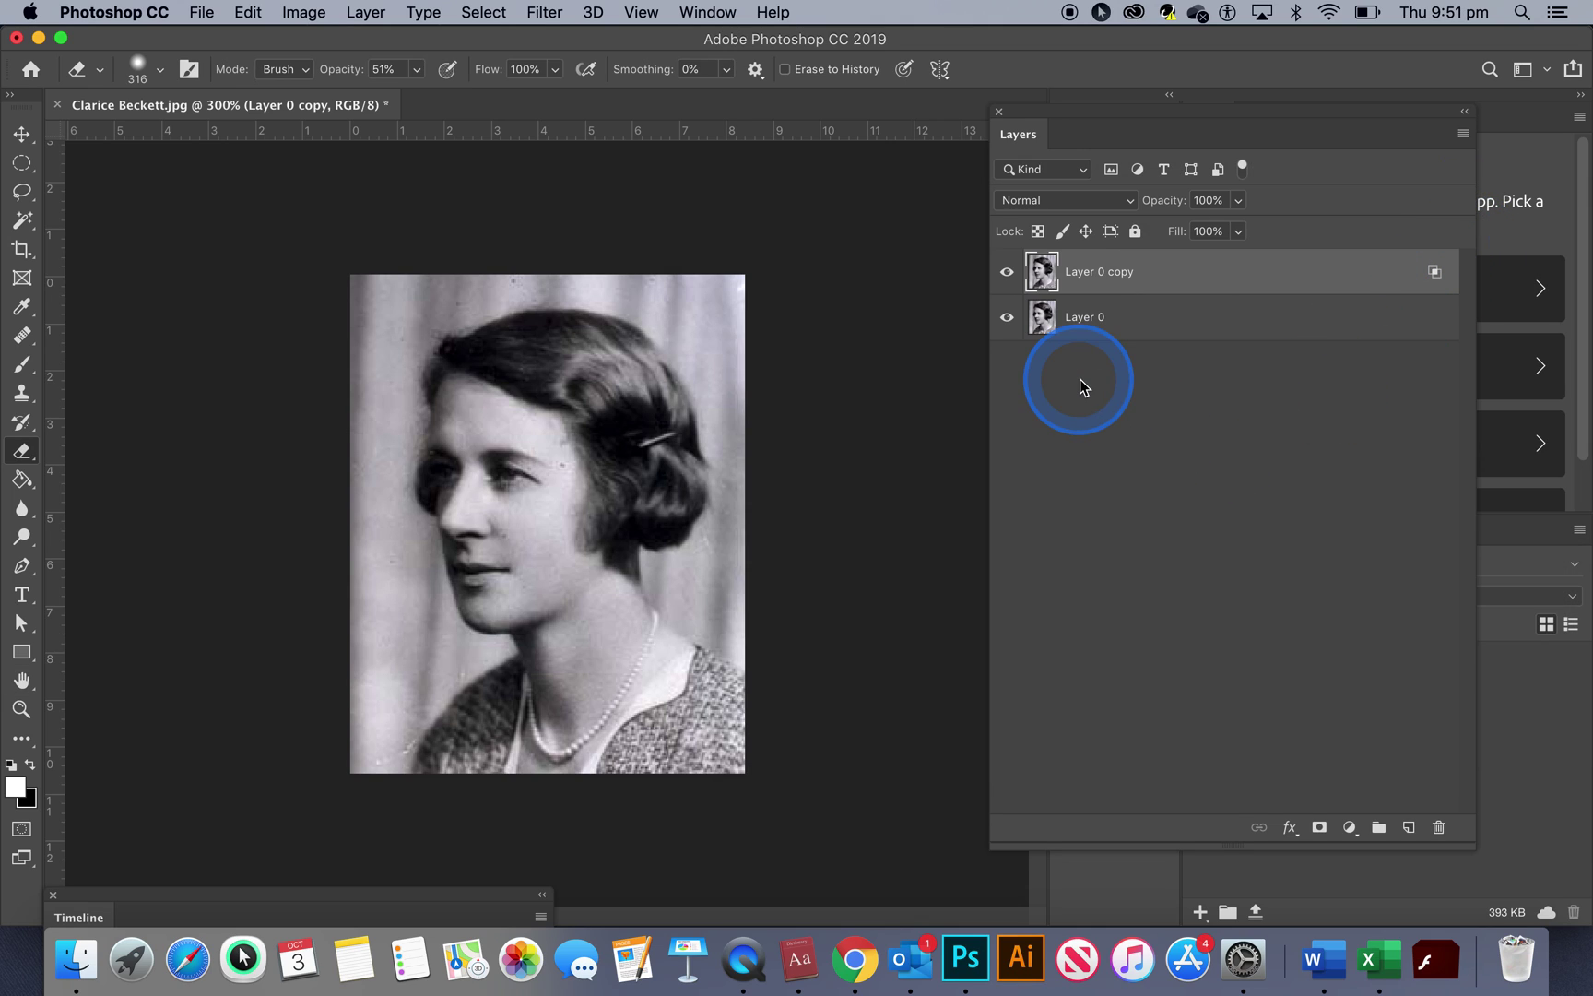
View Layer 0 copy without the layer beneath it, and switch the visibility to Layer 0 alone.
{"action": "left_click", "coordinate": [1007, 319]}
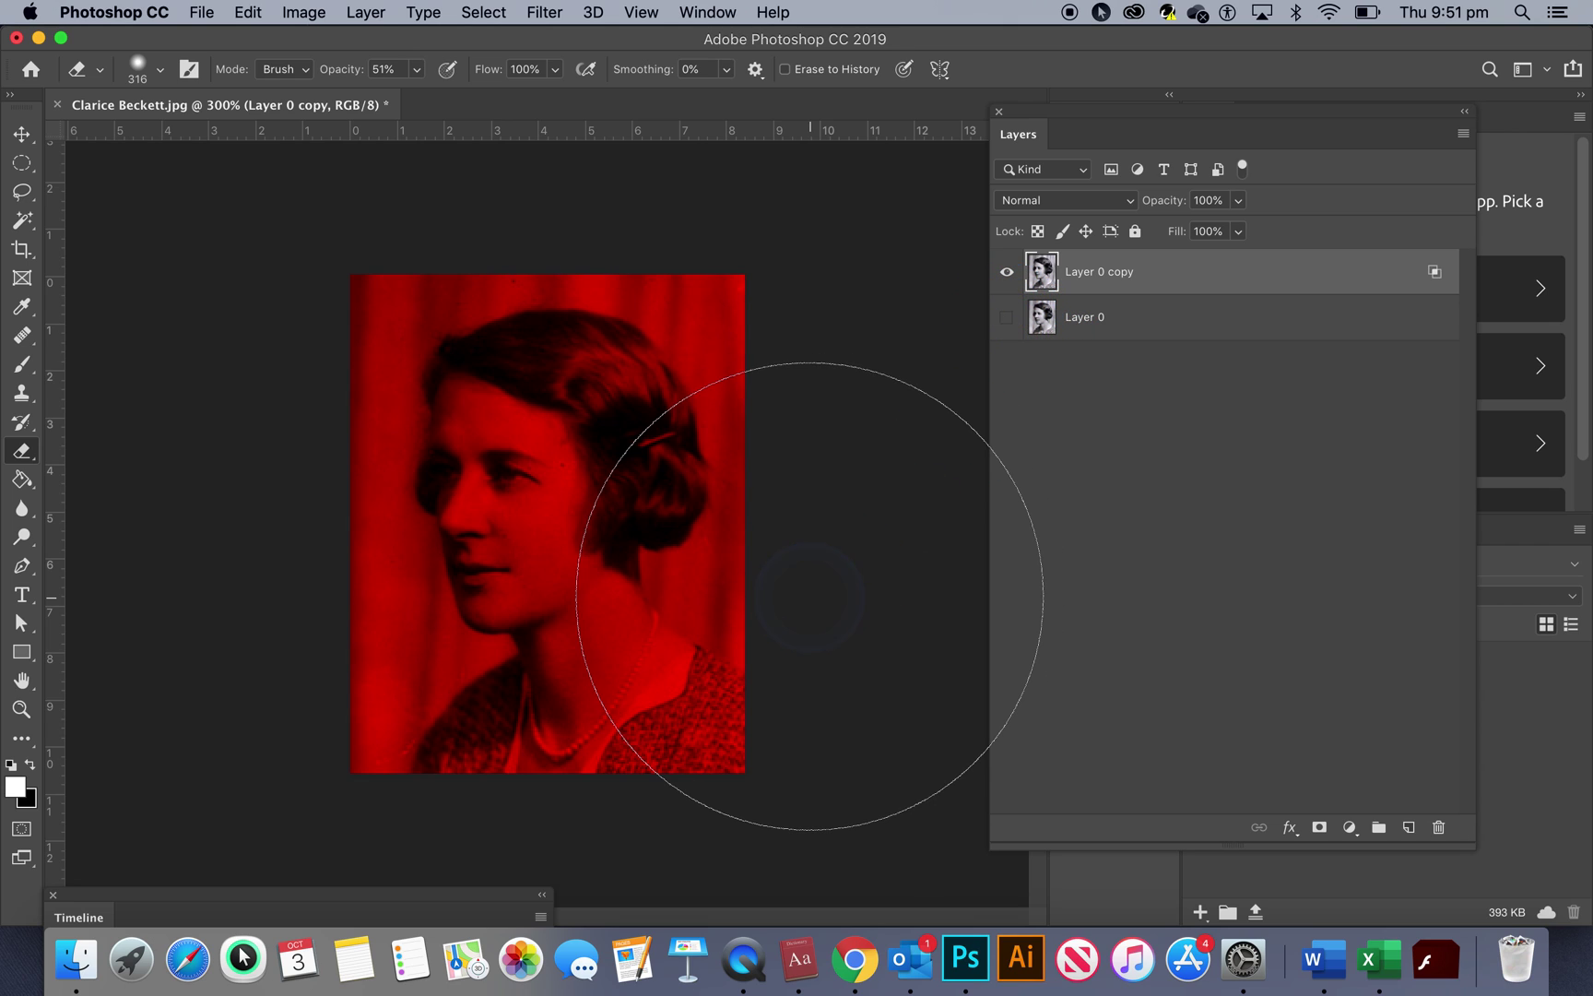
{"action": "left_click", "coordinate": [1006, 272]}
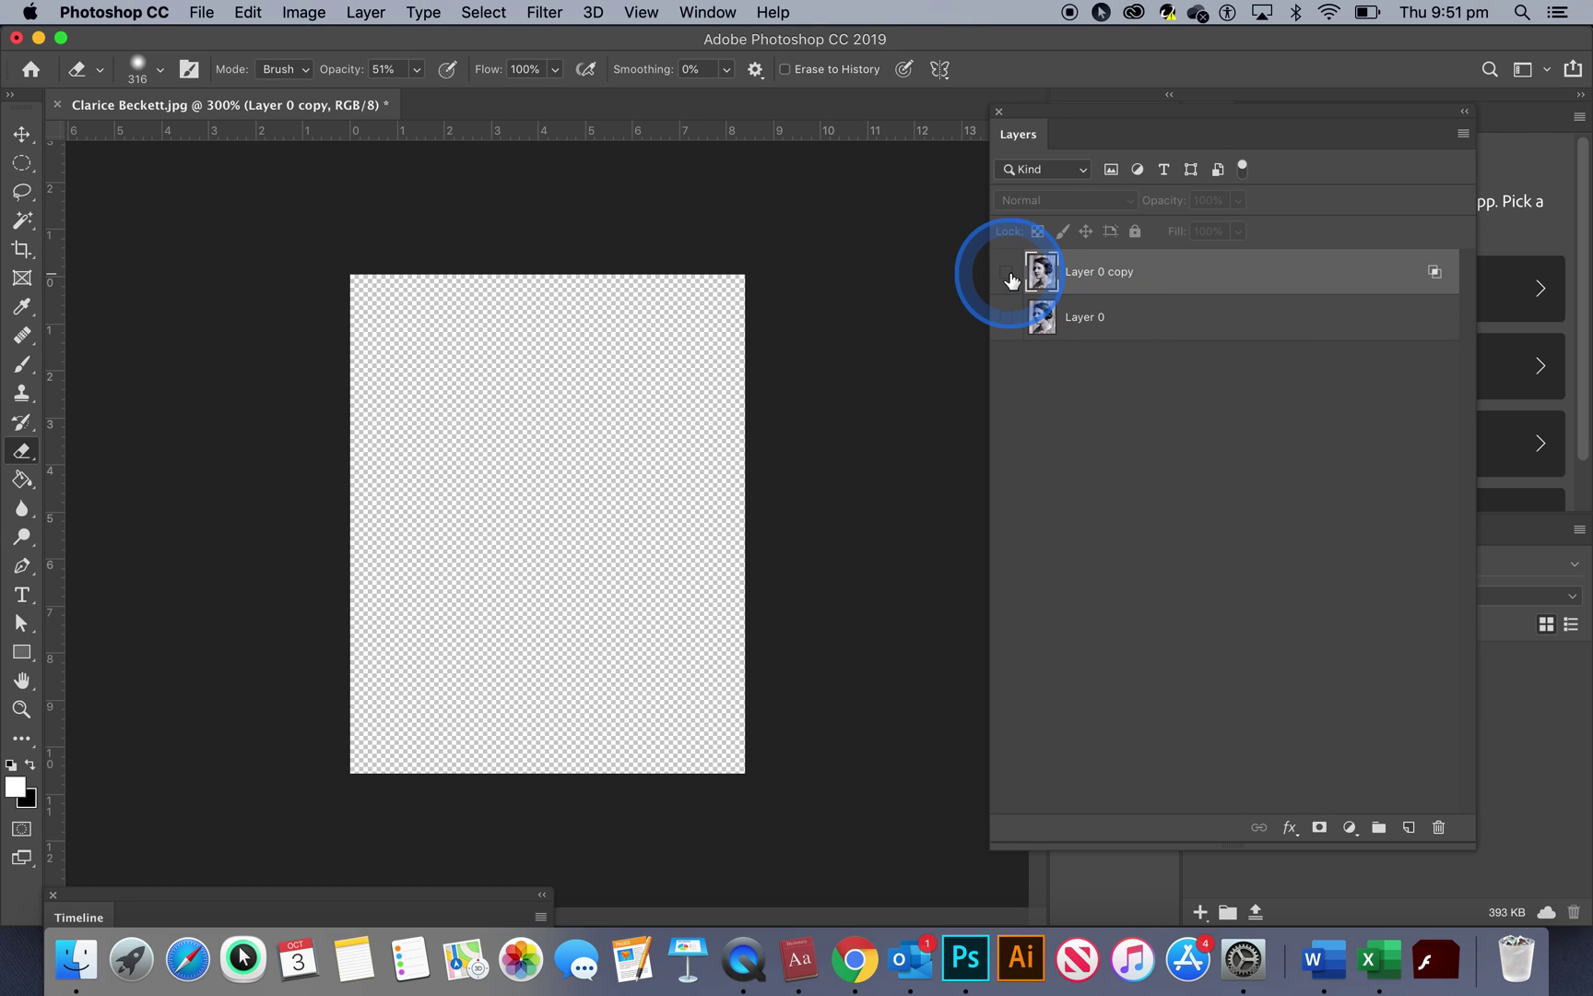
{"action": "left_click", "coordinate": [1007, 317]}
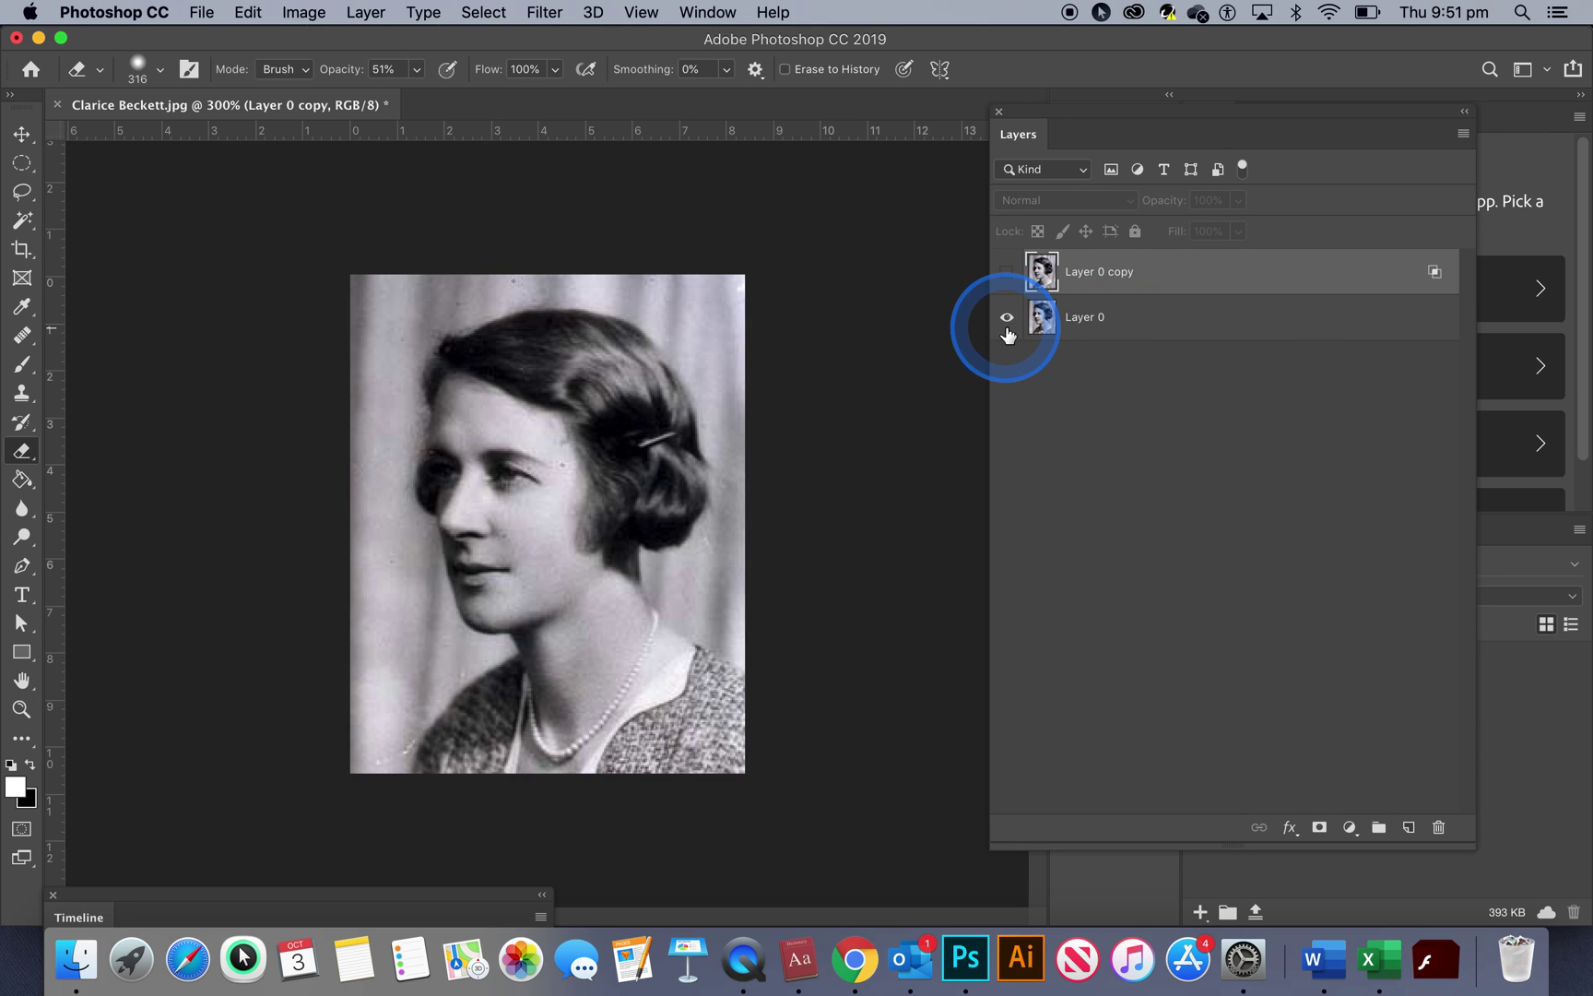
Disable the R channel in the blending options of Layer 0 and make Layer 0 copy visible again.
{"action": "double_click", "coordinate": [1283, 327]}
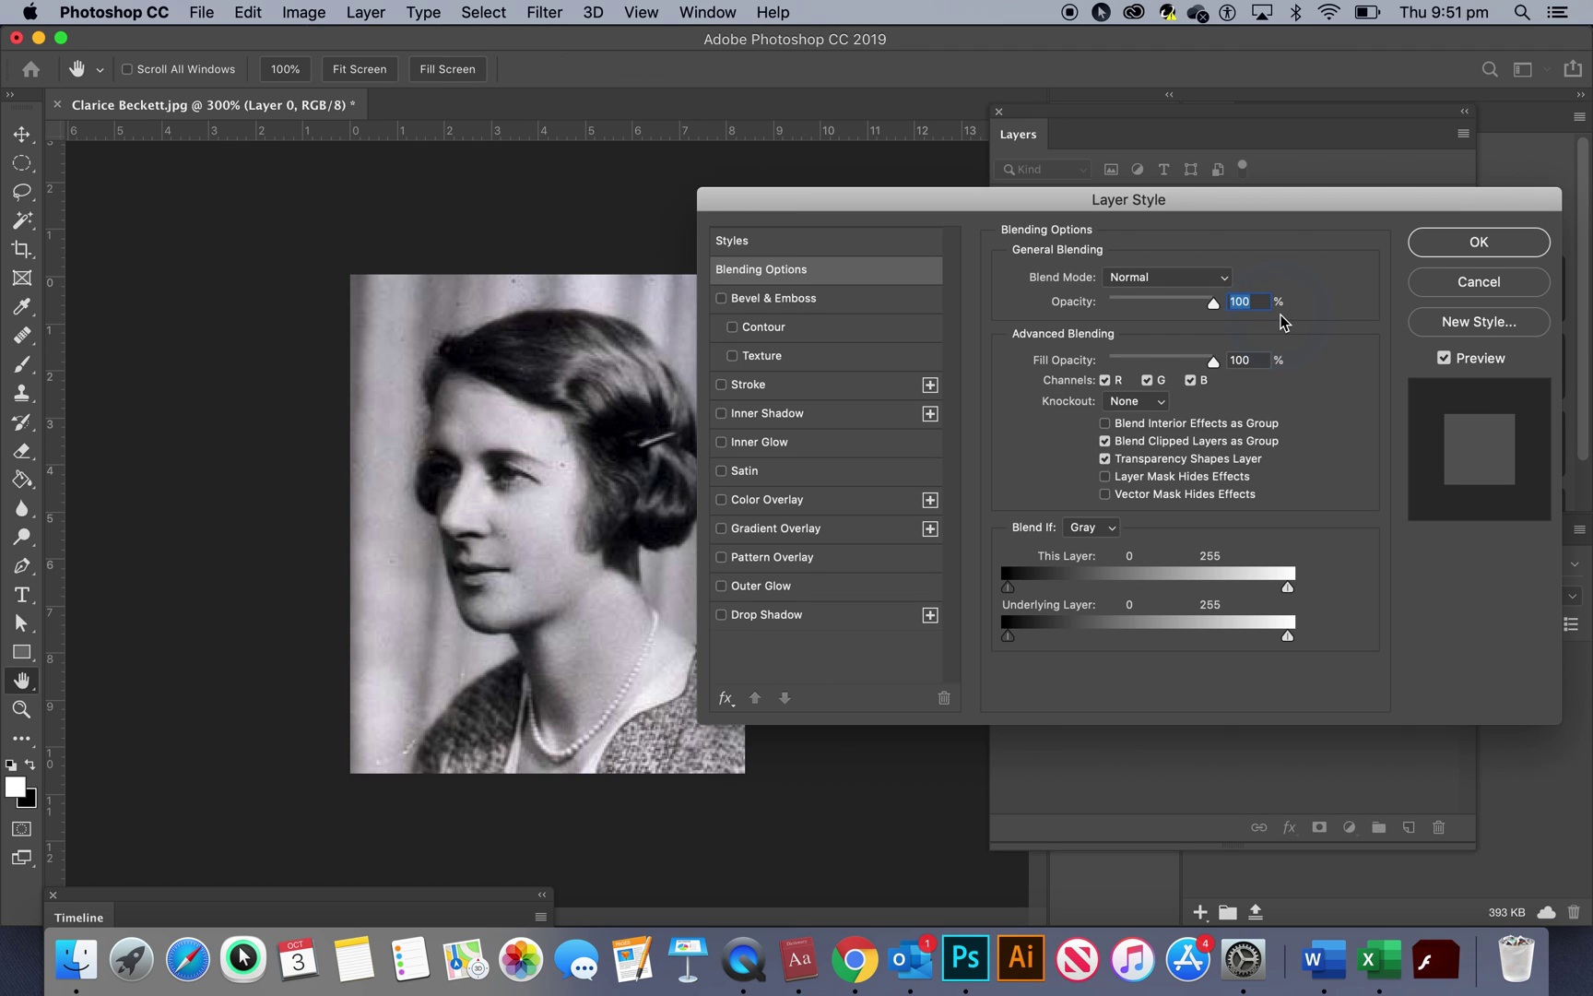
{"action": "left_click", "coordinate": [1105, 380]}
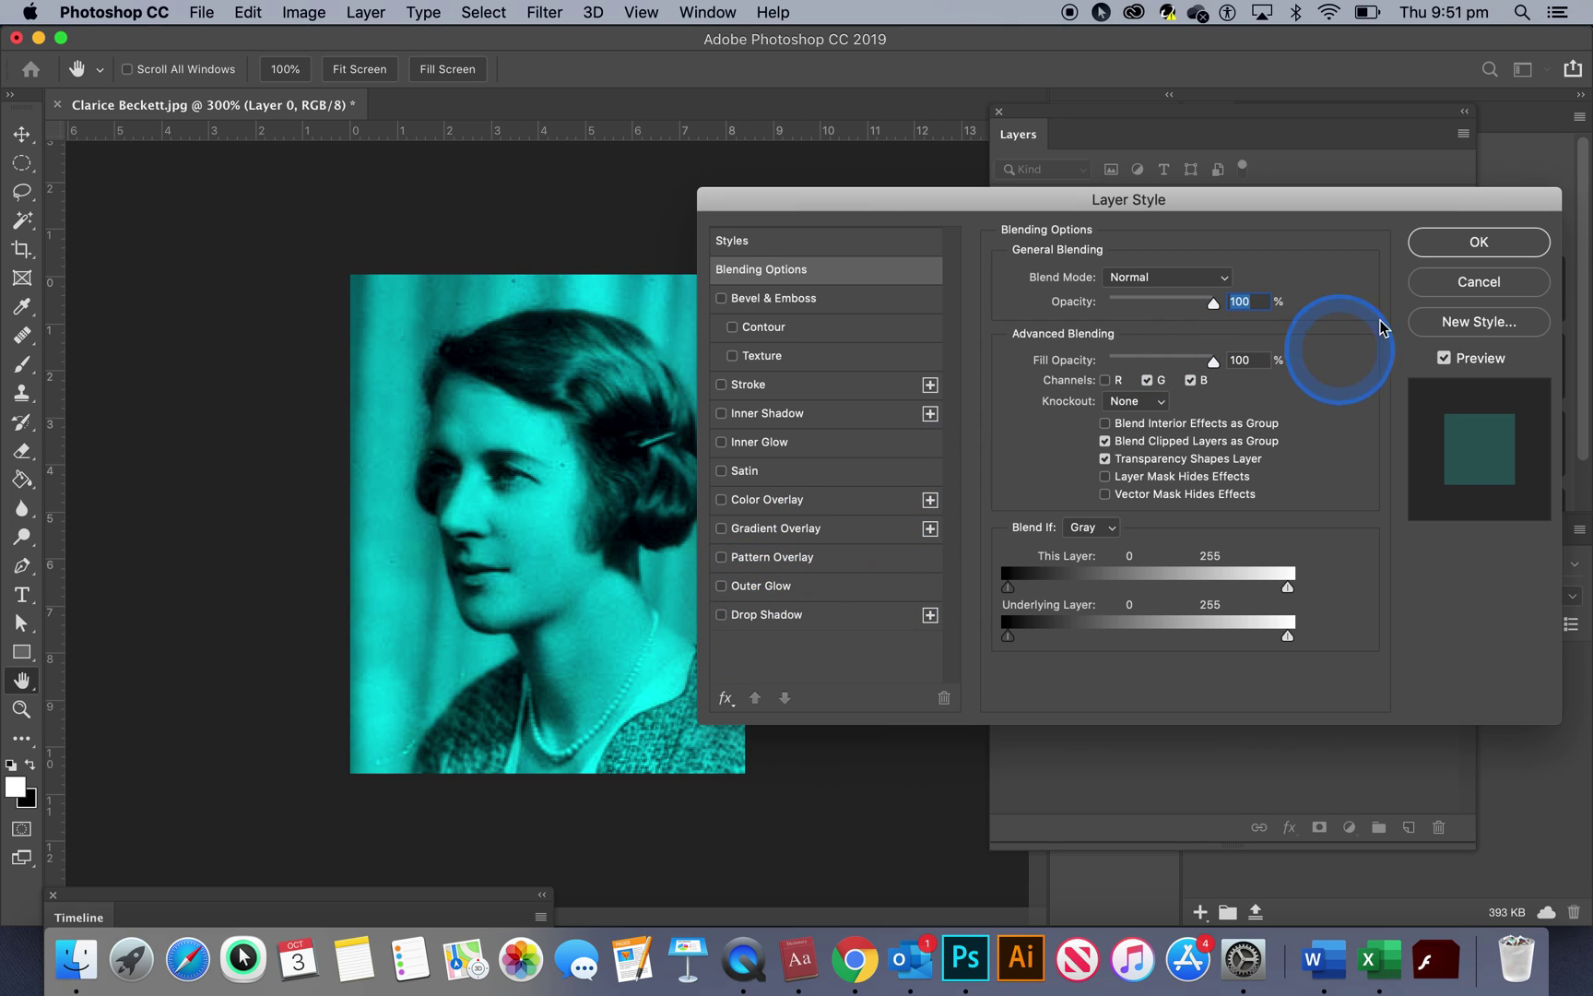
{"action": "left_click", "coordinate": [1452, 249]}
{"action": "key", "text": "e"}
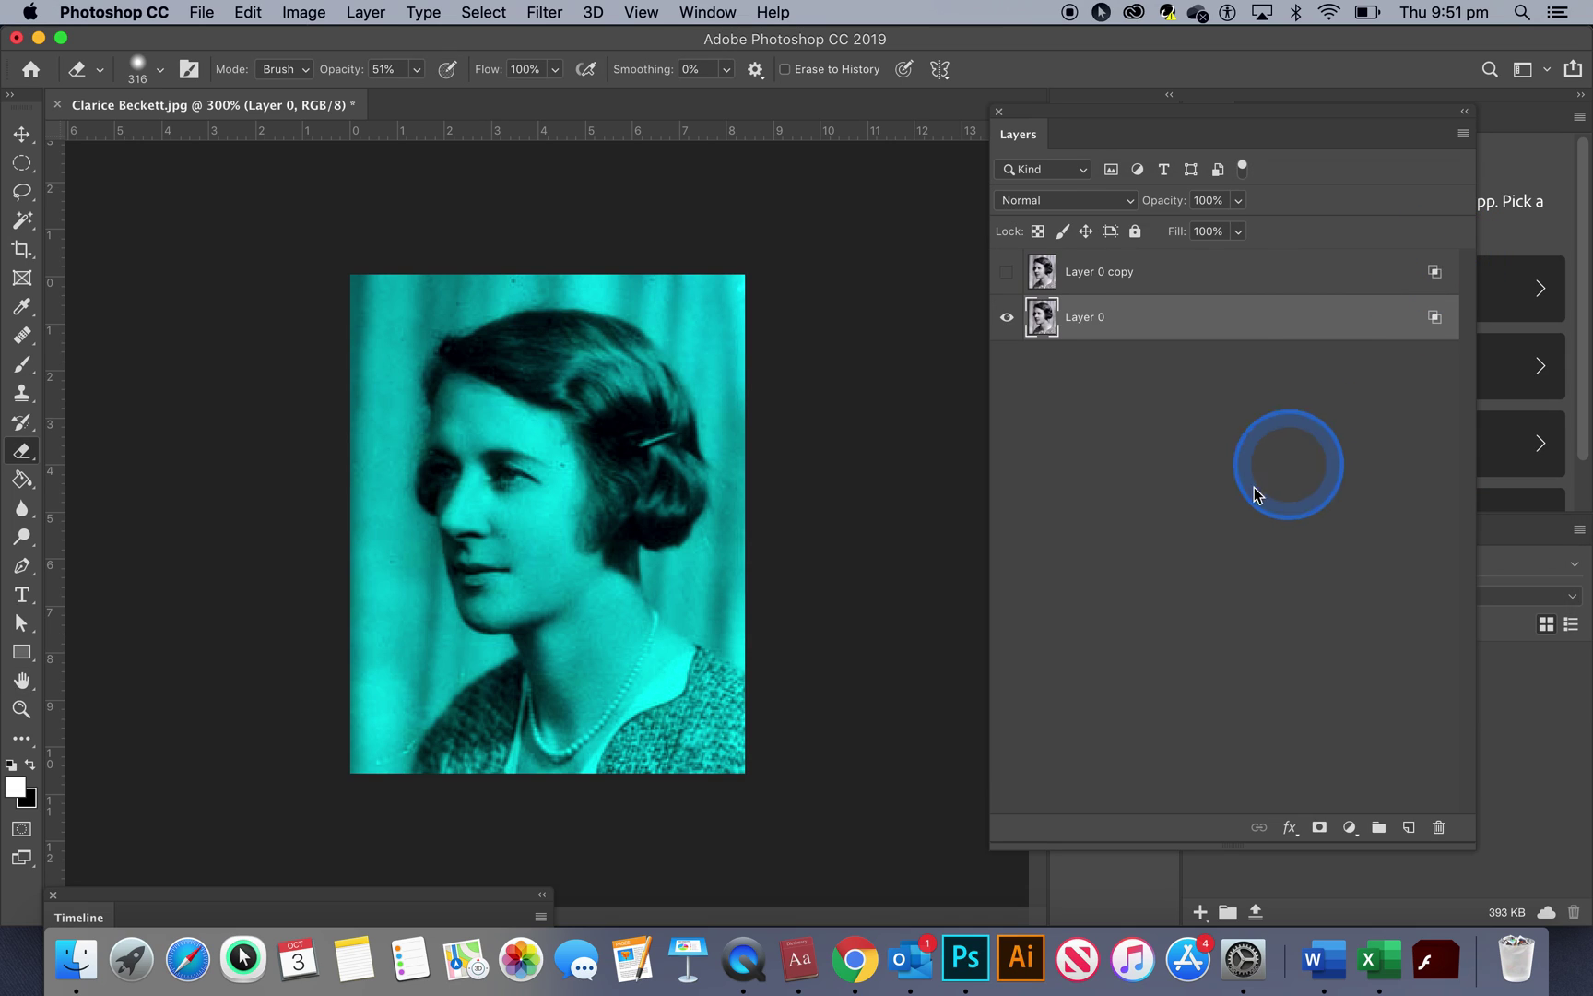
{"action": "left_click", "coordinate": [1006, 271]}
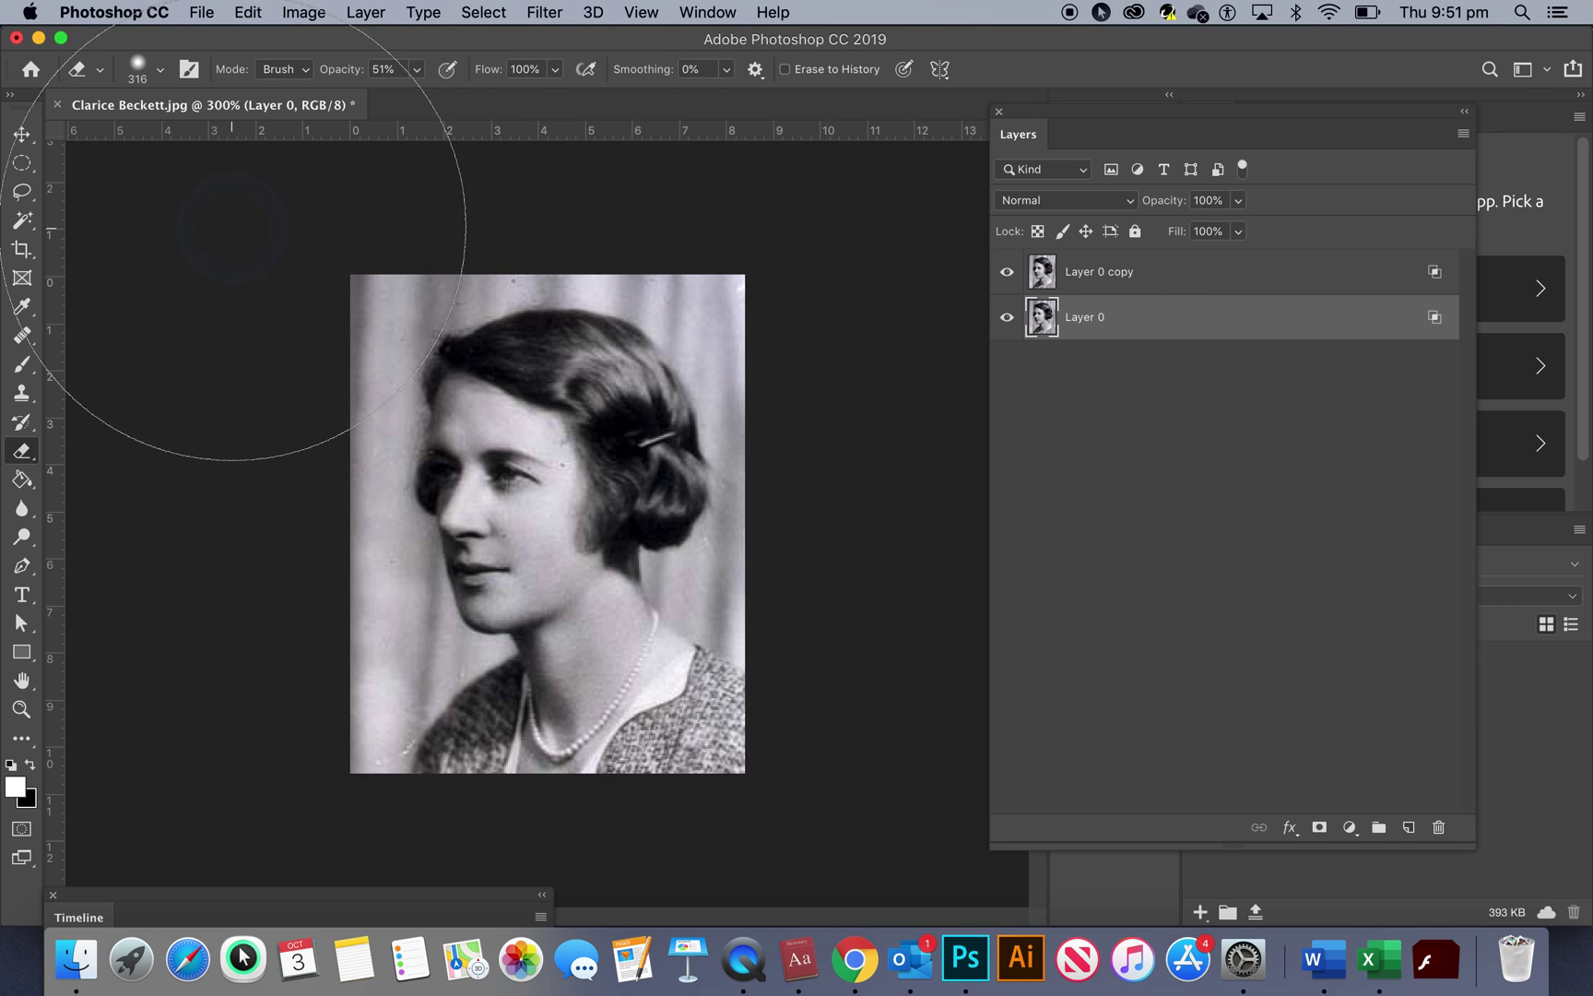
Shift Layer 0 copy slightly to the right with the Move tool to offset the red image from the cyan one.
{"action": "left_click", "coordinate": [231, 228]}
{"action": "key", "text": "super+equal"}
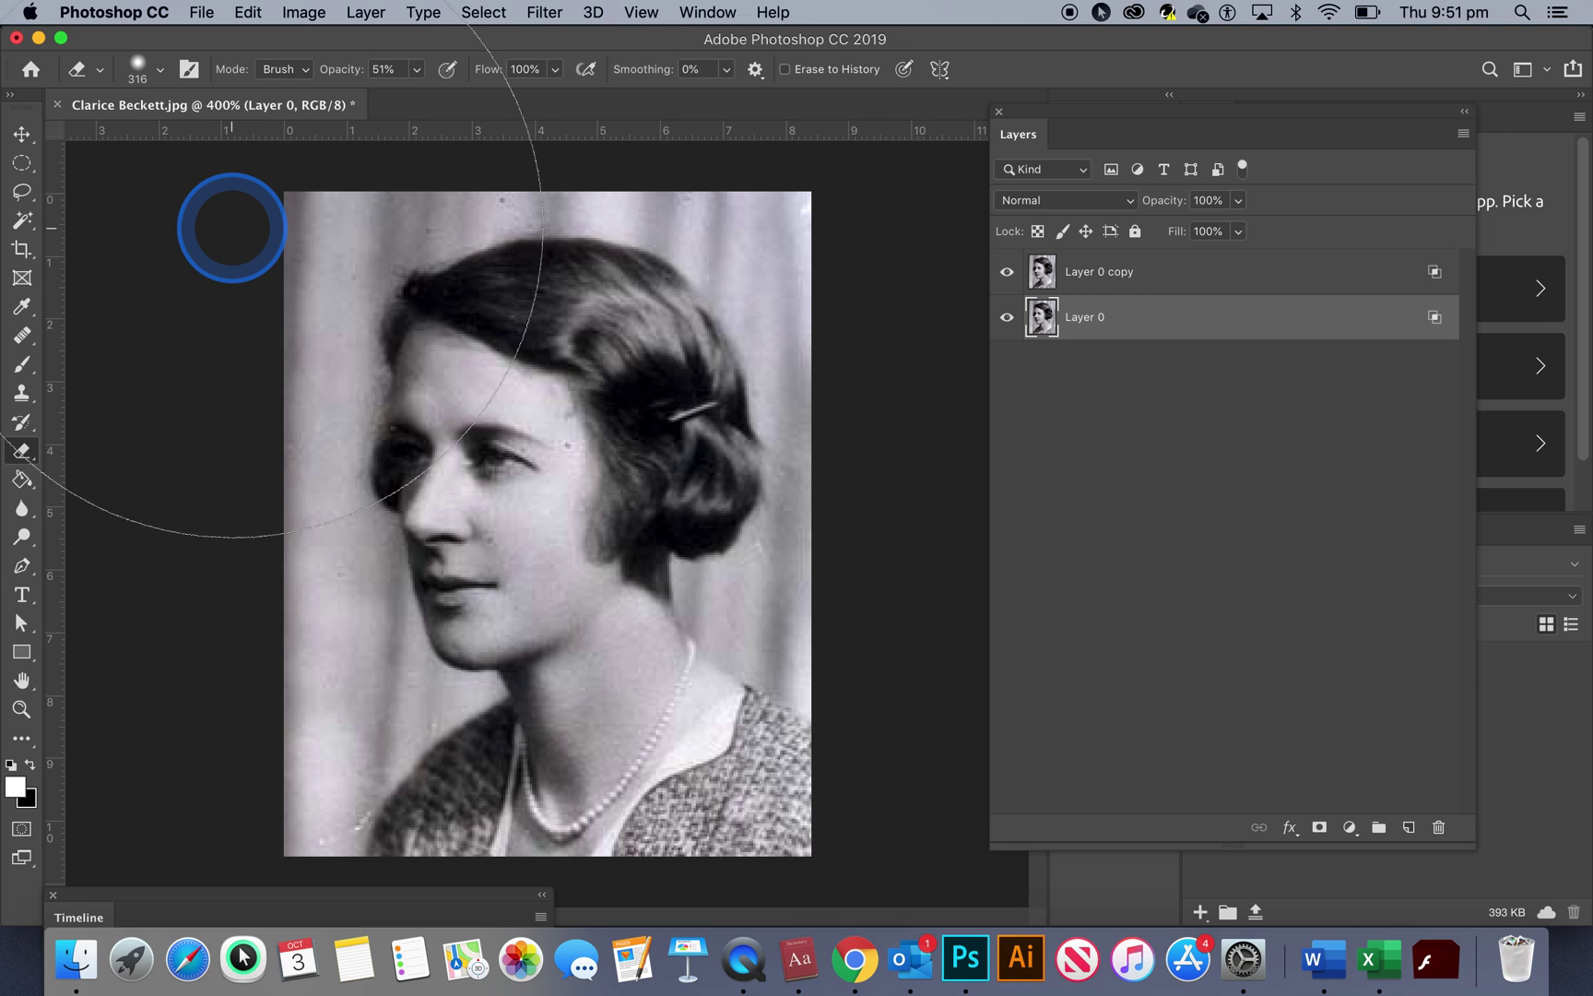
{"action": "mouse_move", "coordinate": [232, 228]}
{"action": "left_mouse_down"}
{"action": "mouse_move", "coordinate": [170, 231]}
{"action": "mouse_move", "coordinate": [95, 274]}
{"action": "mouse_move", "coordinate": [96, 235]}
{"action": "mouse_move", "coordinate": [36, 139]}
{"action": "left_mouse_up"}
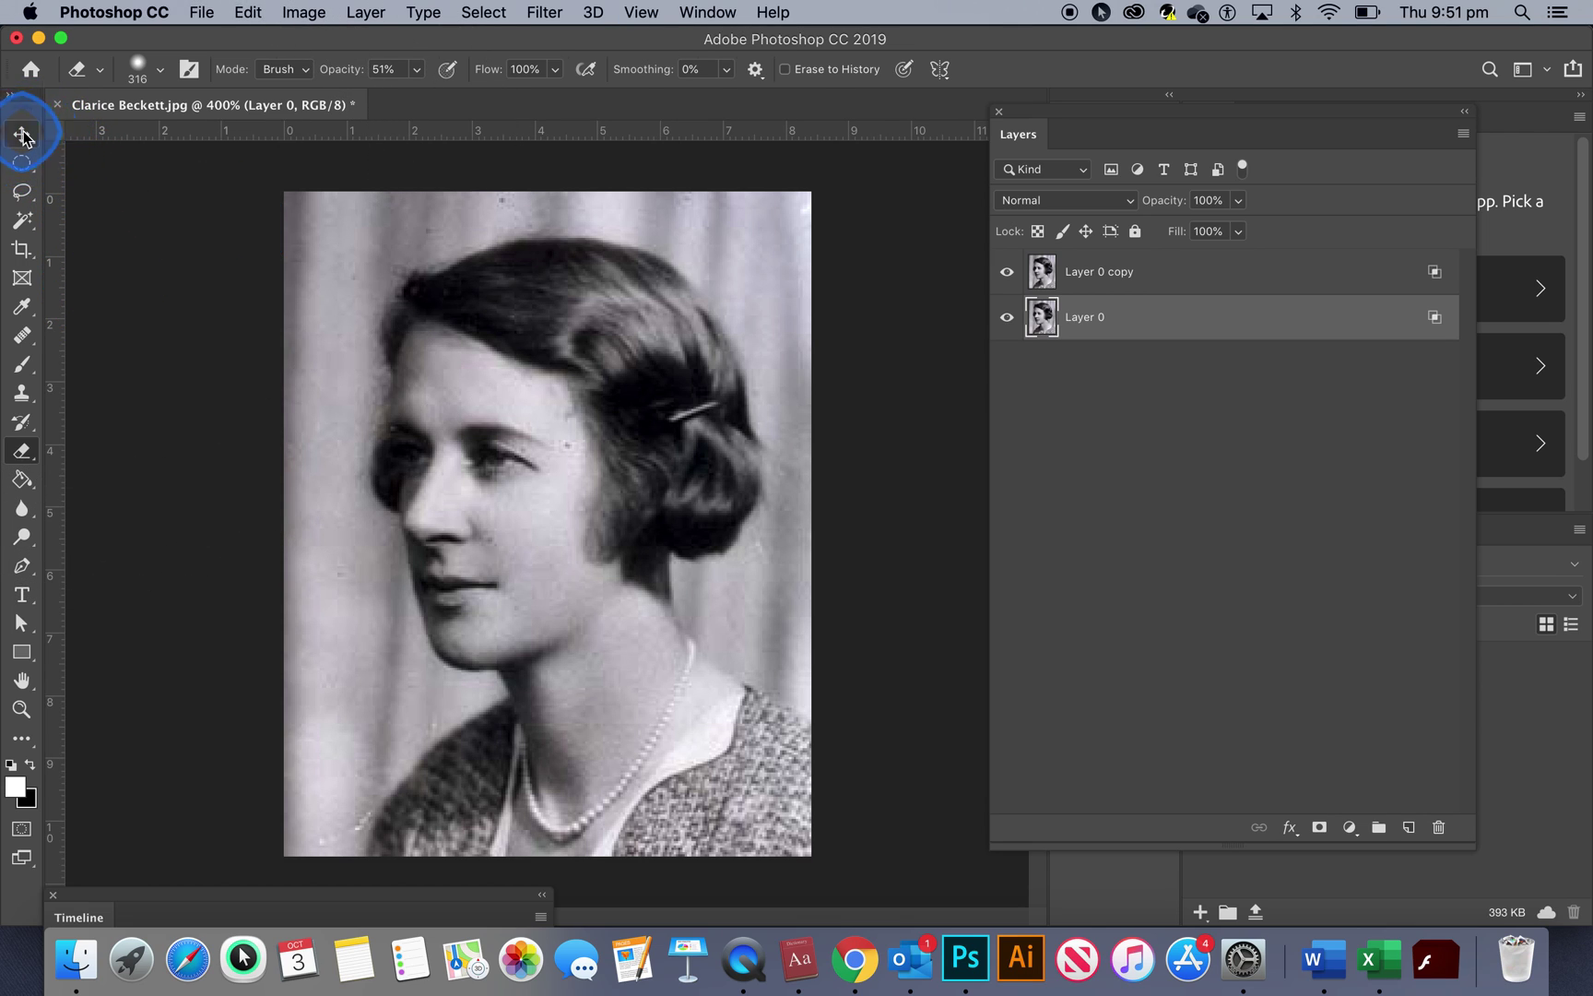
{"action": "left_click", "coordinate": [21, 134]}
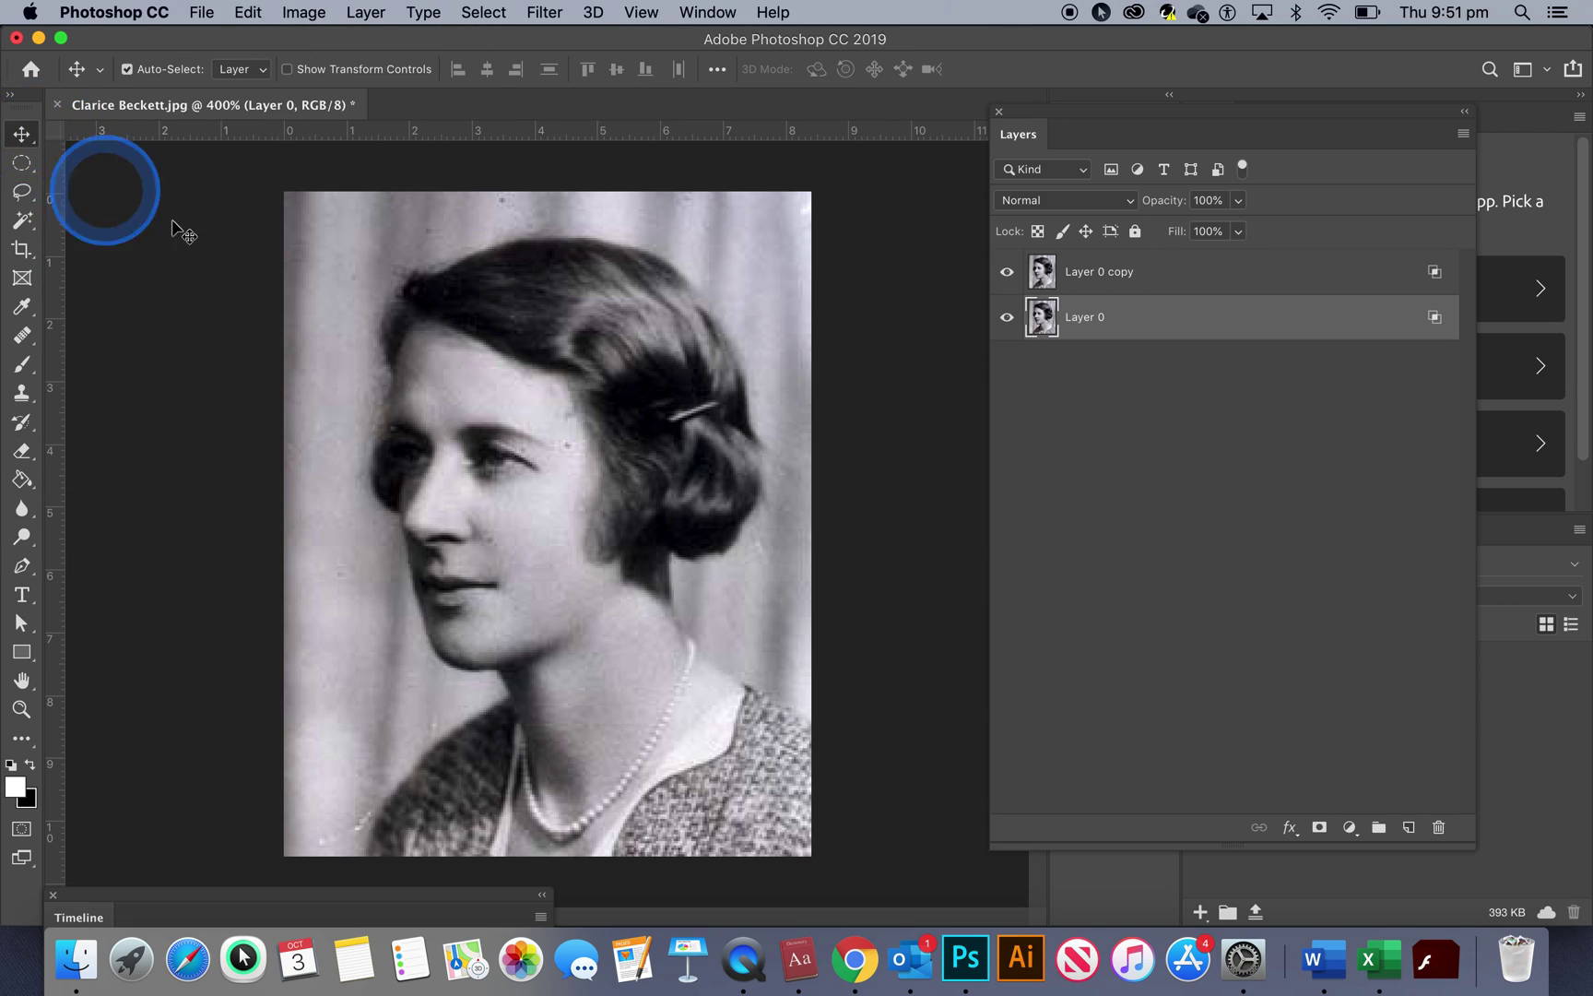
{"action": "left_click", "coordinate": [341, 275]}
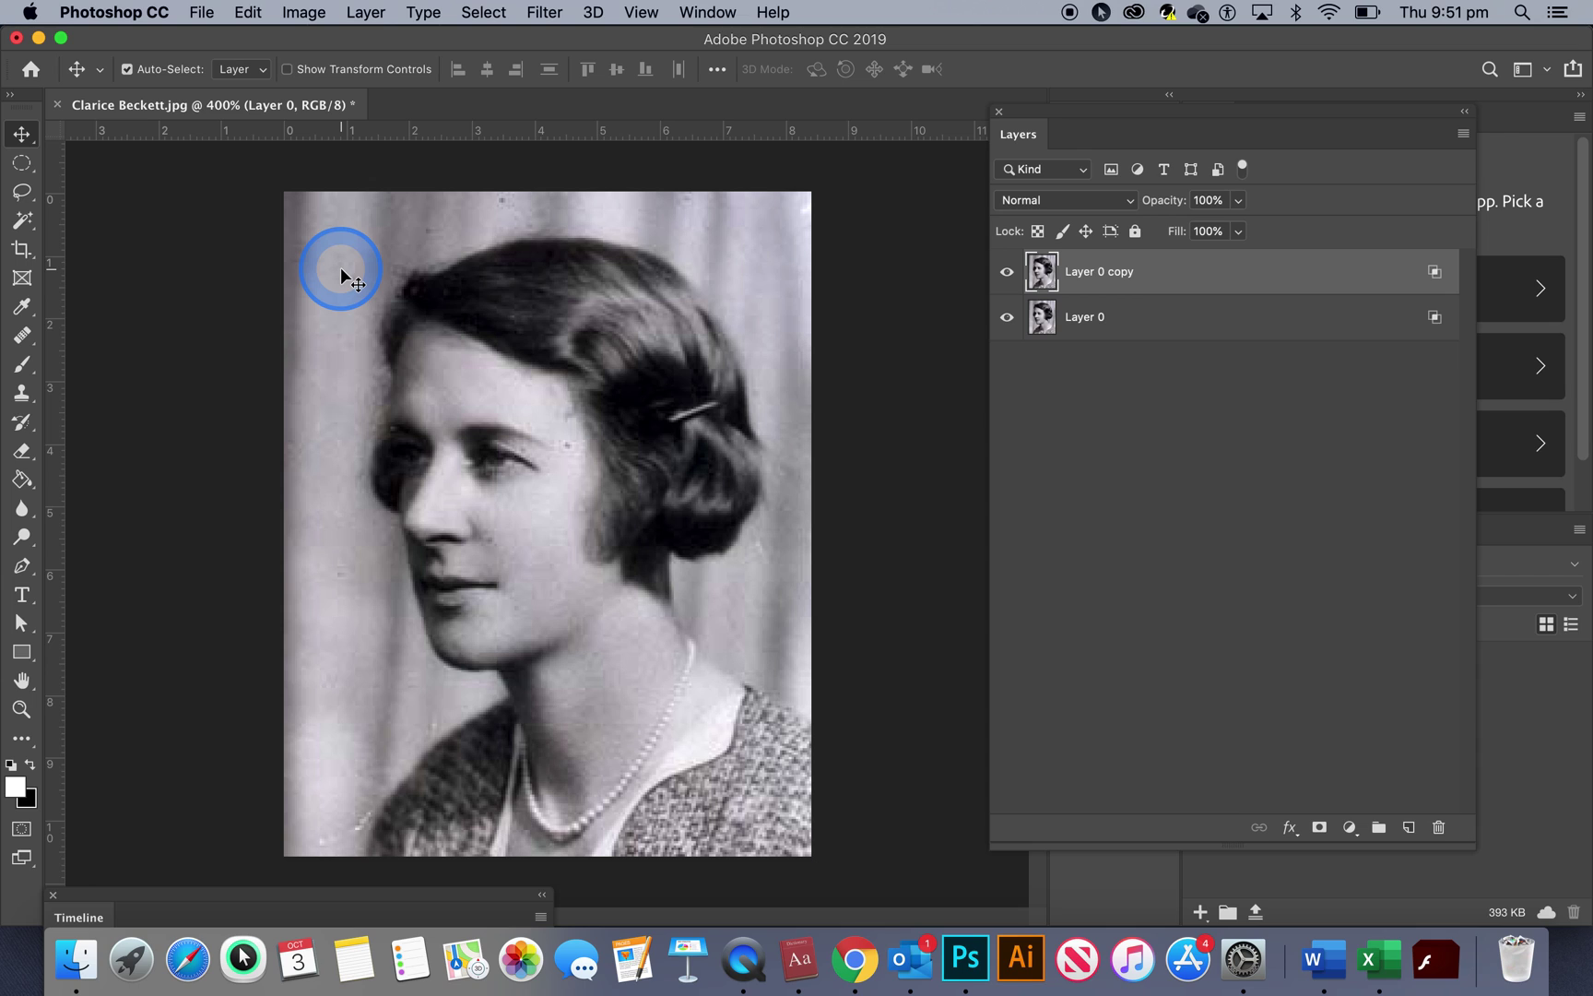
{"action": "left_click_drag", "start_coordinate": [342, 274], "coordinate": [354, 269]}
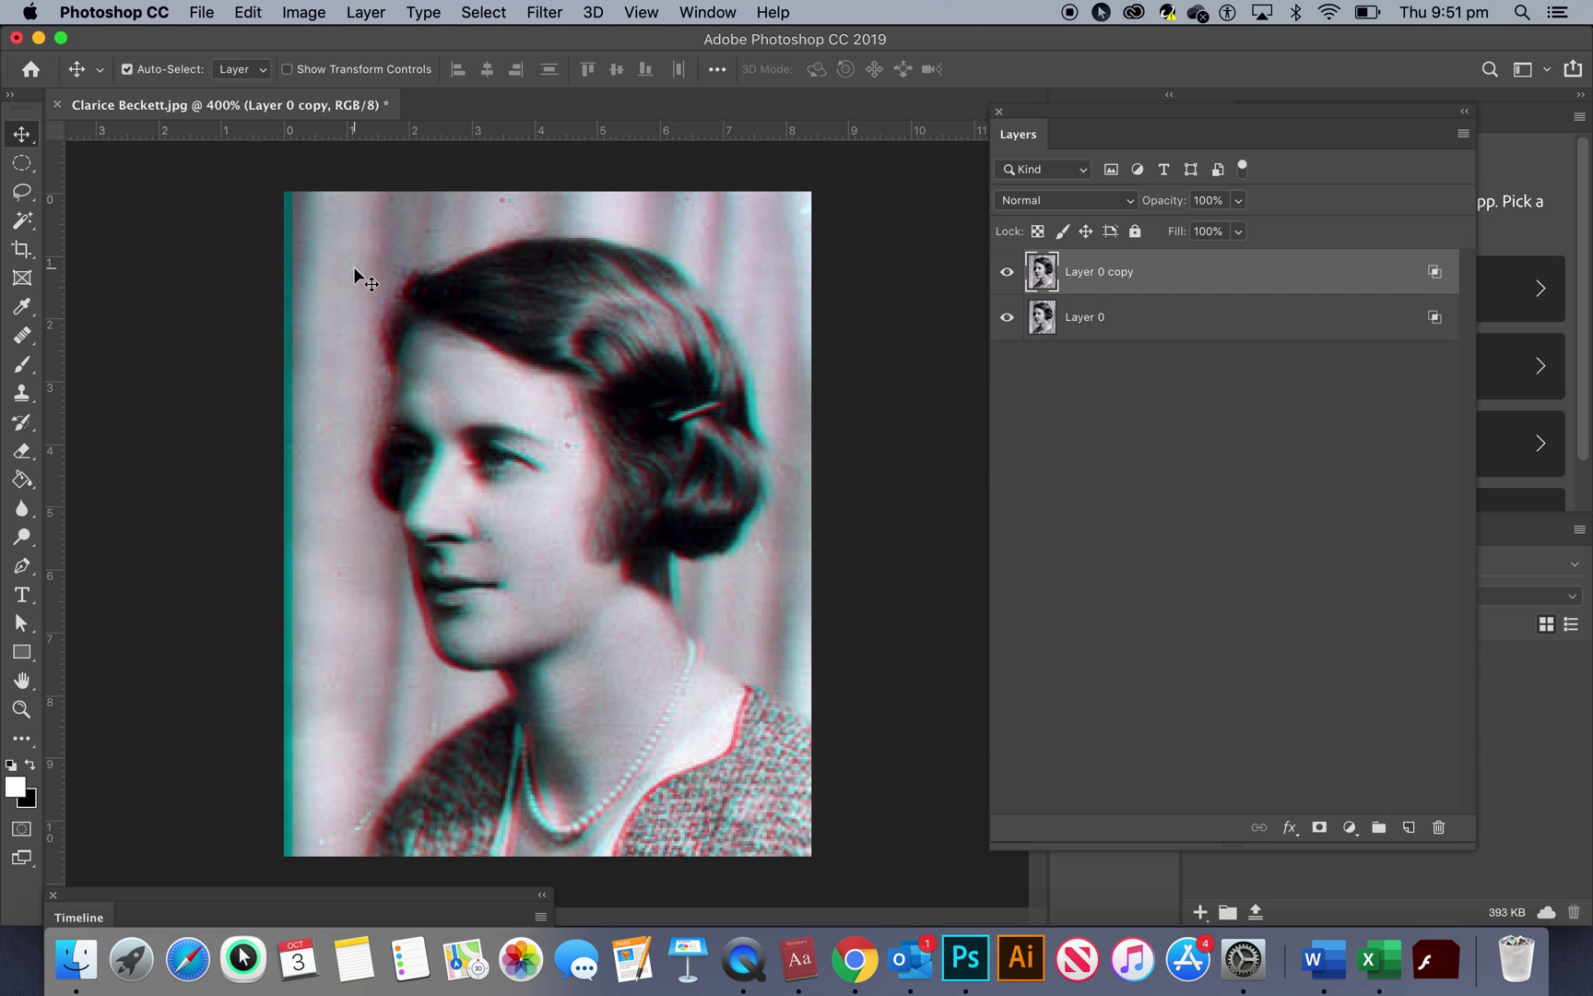
{"action": "left_click", "coordinate": [353, 266]}
{"action": "left_click", "coordinate": [409, 604]}
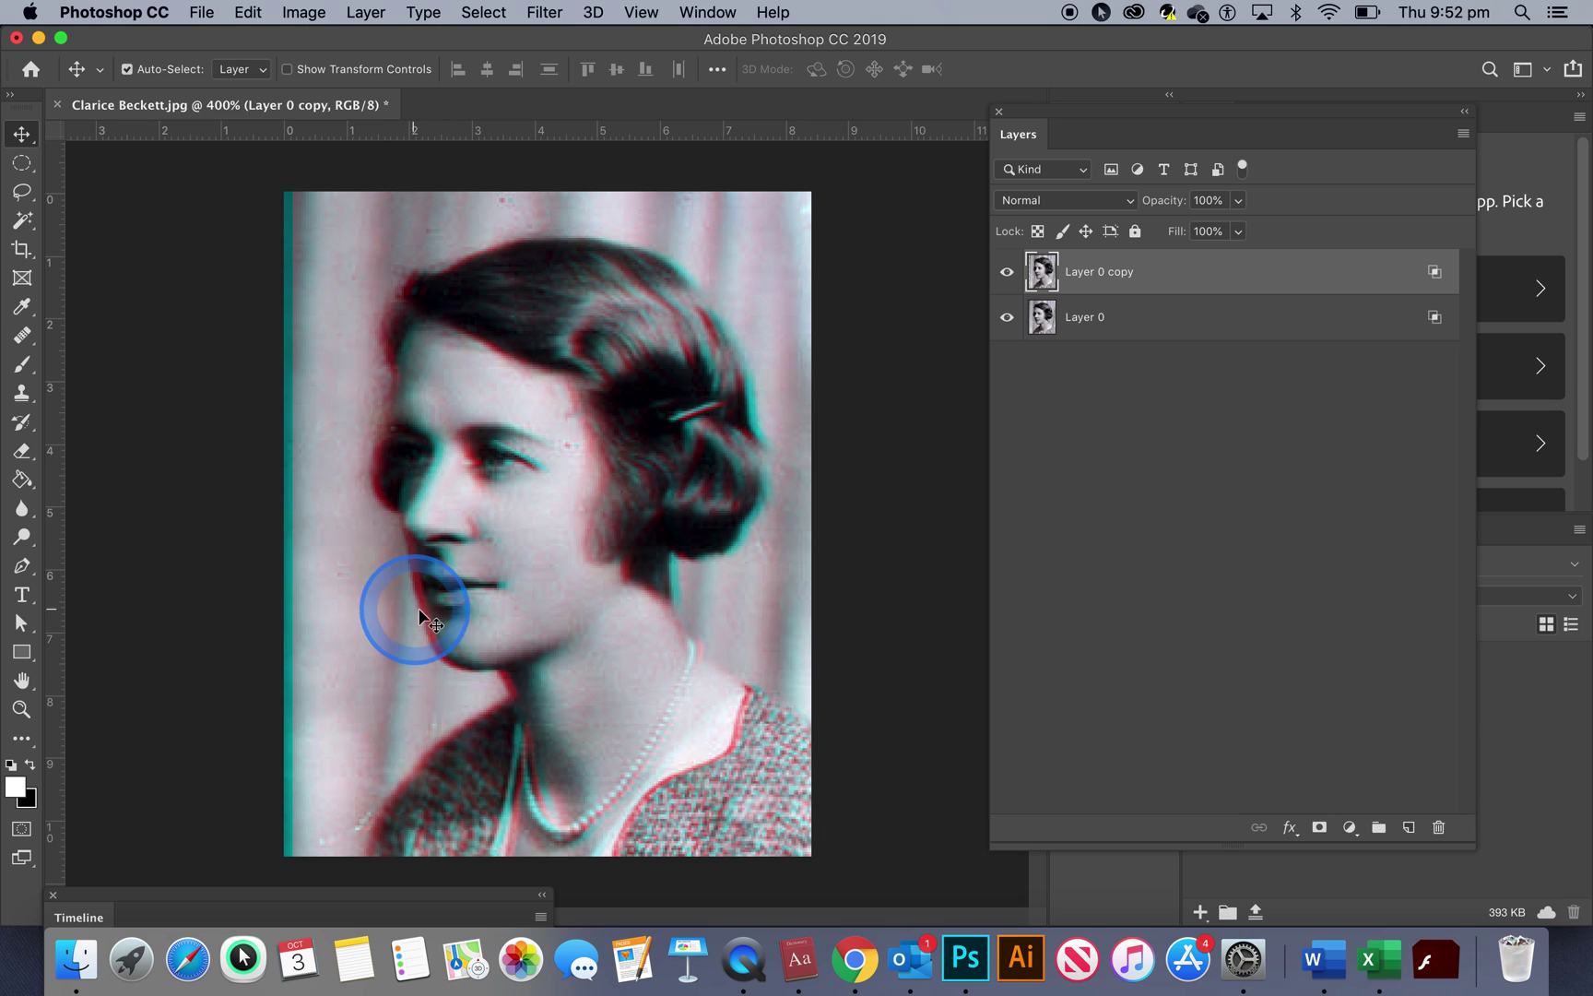
{"action": "left_click", "coordinate": [292, 587]}
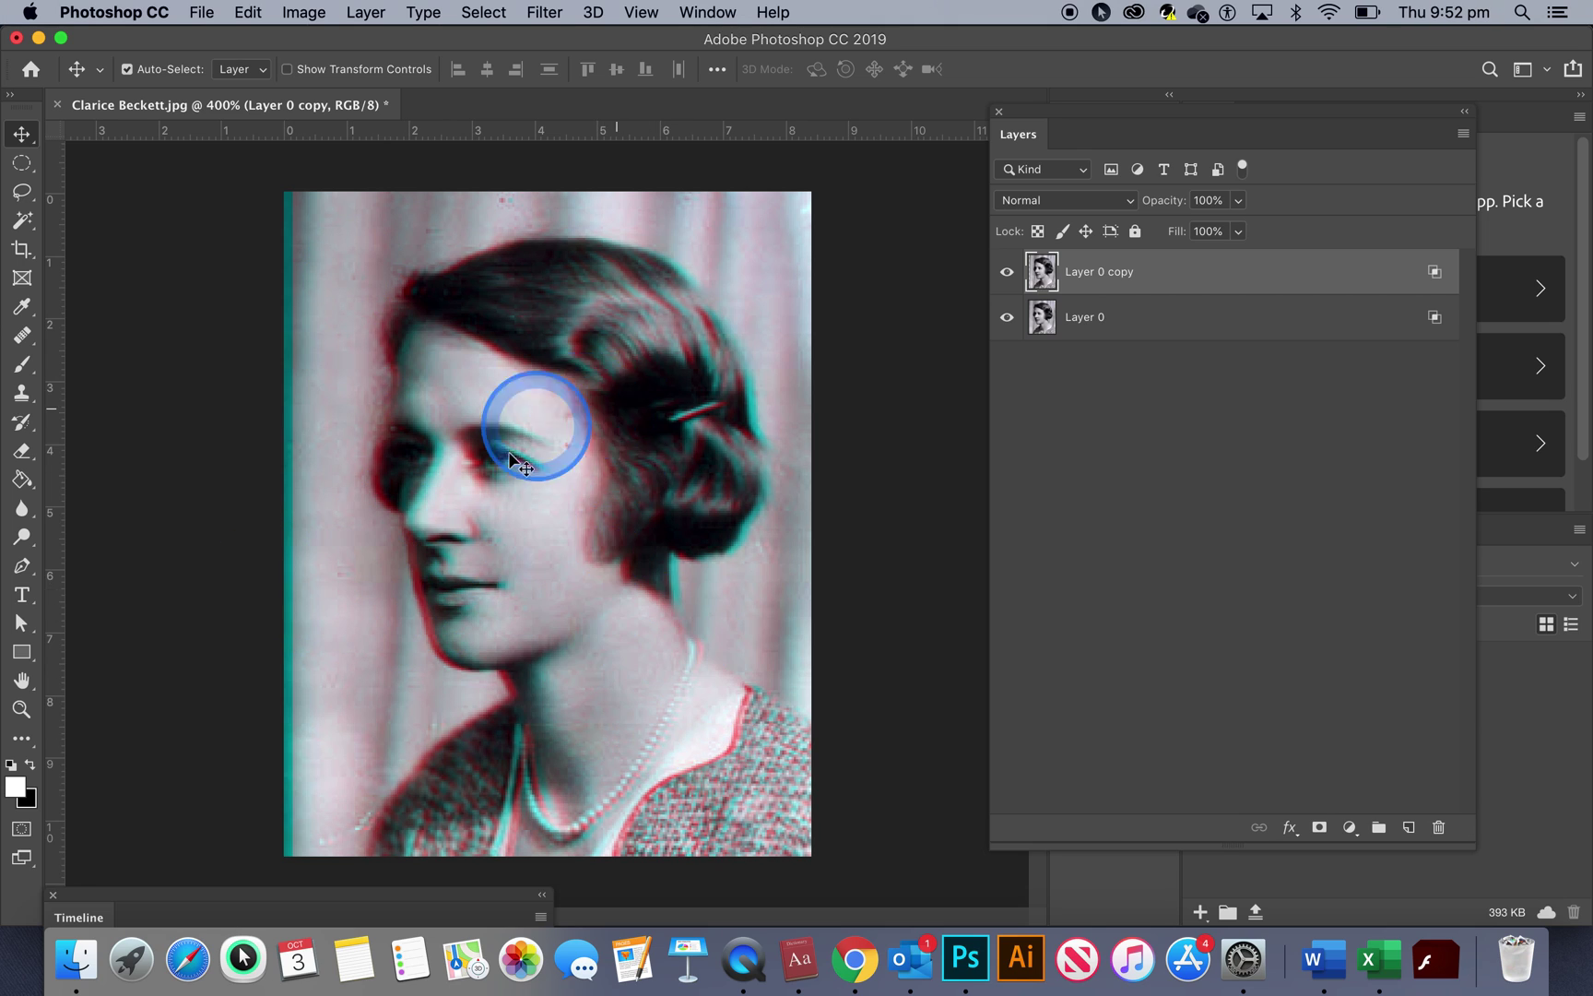
Shift Layer 0 copy sideways with the Move tool, settling on an offset about 0.4 cm right of Layer 0.
{"action": "left_click_drag", "start_coordinate": [497, 497], "coordinate": [540, 506]}
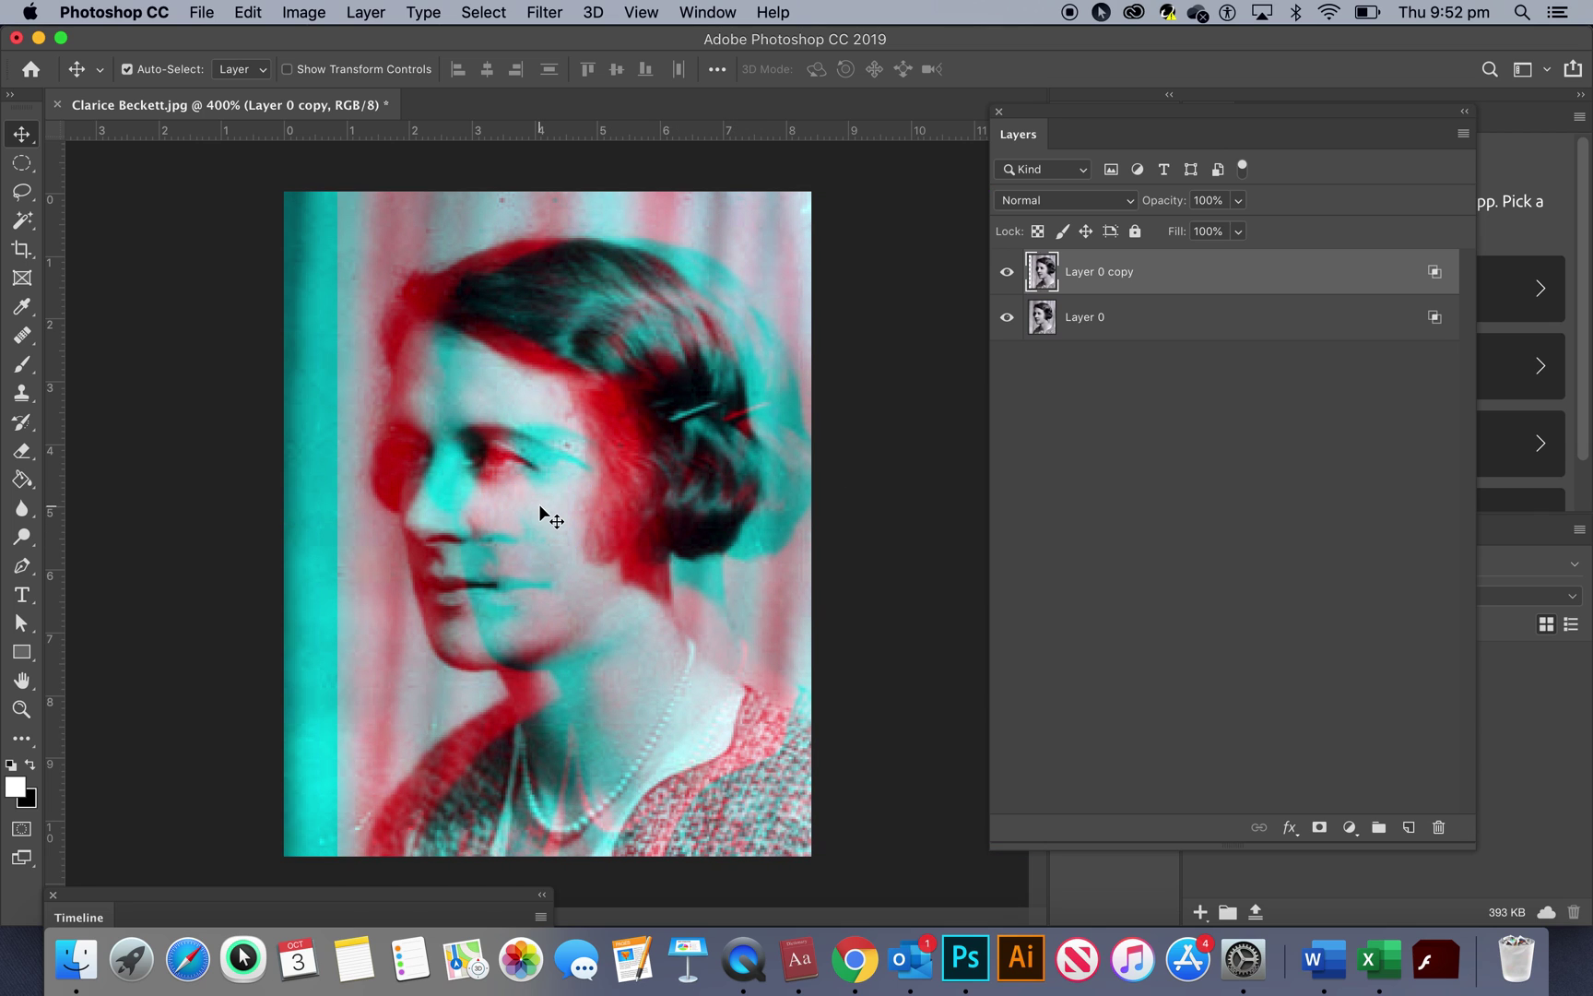
{"action": "left_click", "coordinate": [497, 500]}
{"action": "left_click_drag", "start_coordinate": [542, 509], "coordinate": [981, 488]}
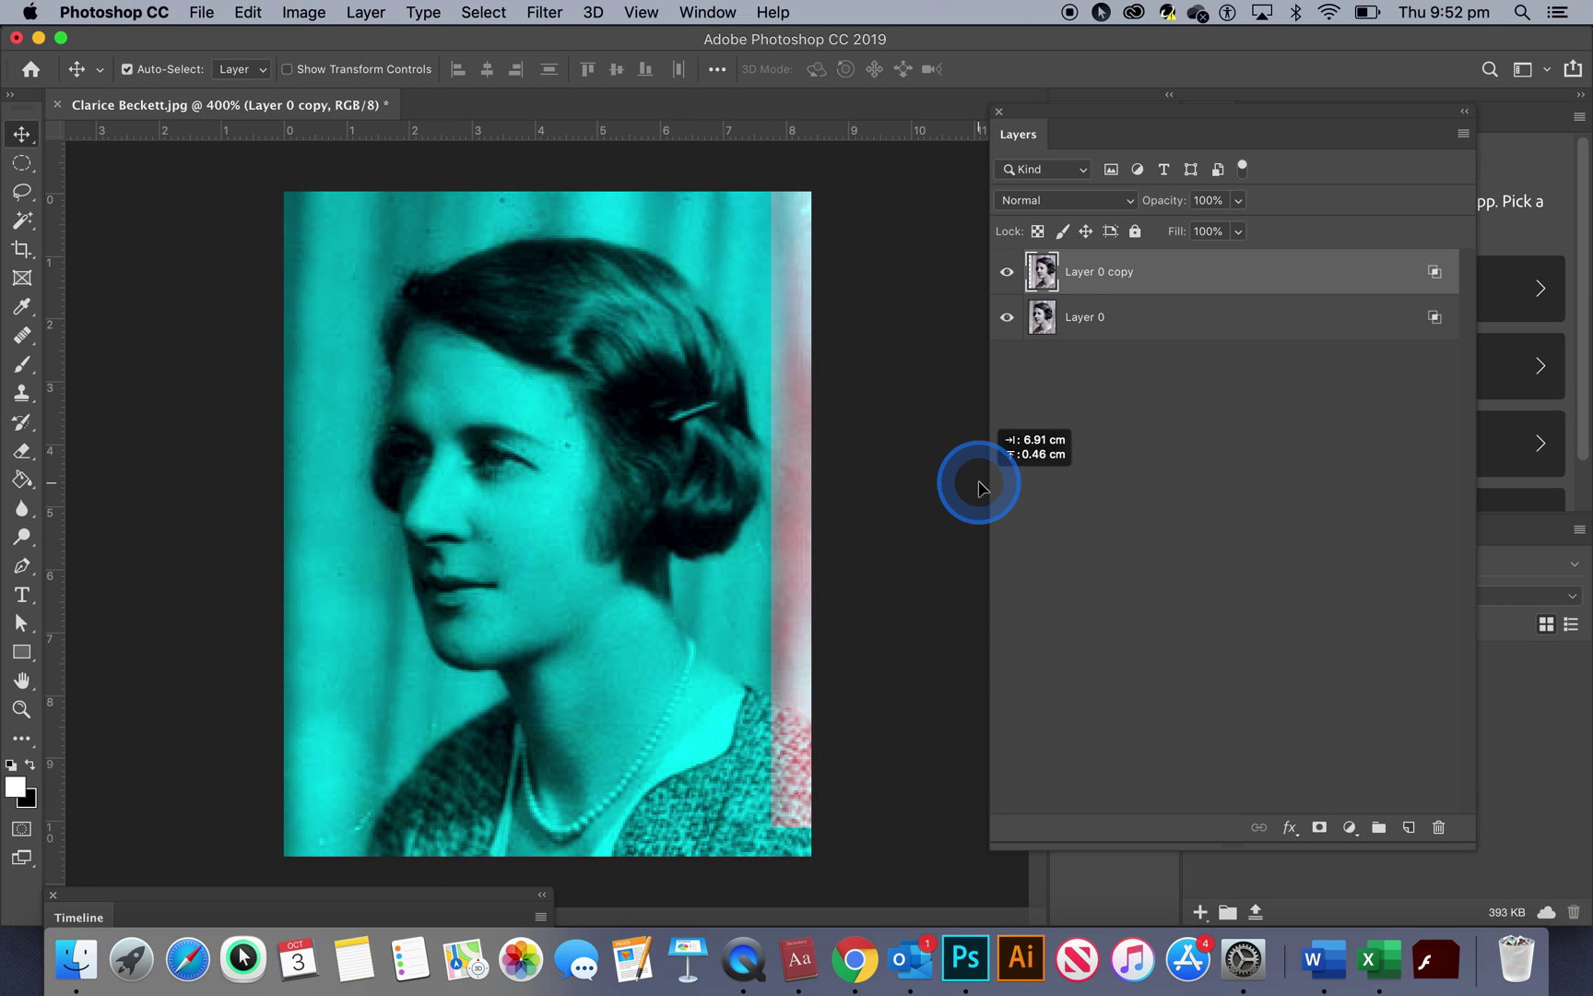
{"action": "left_click_drag", "start_coordinate": [980, 488], "coordinate": [519, 509]}
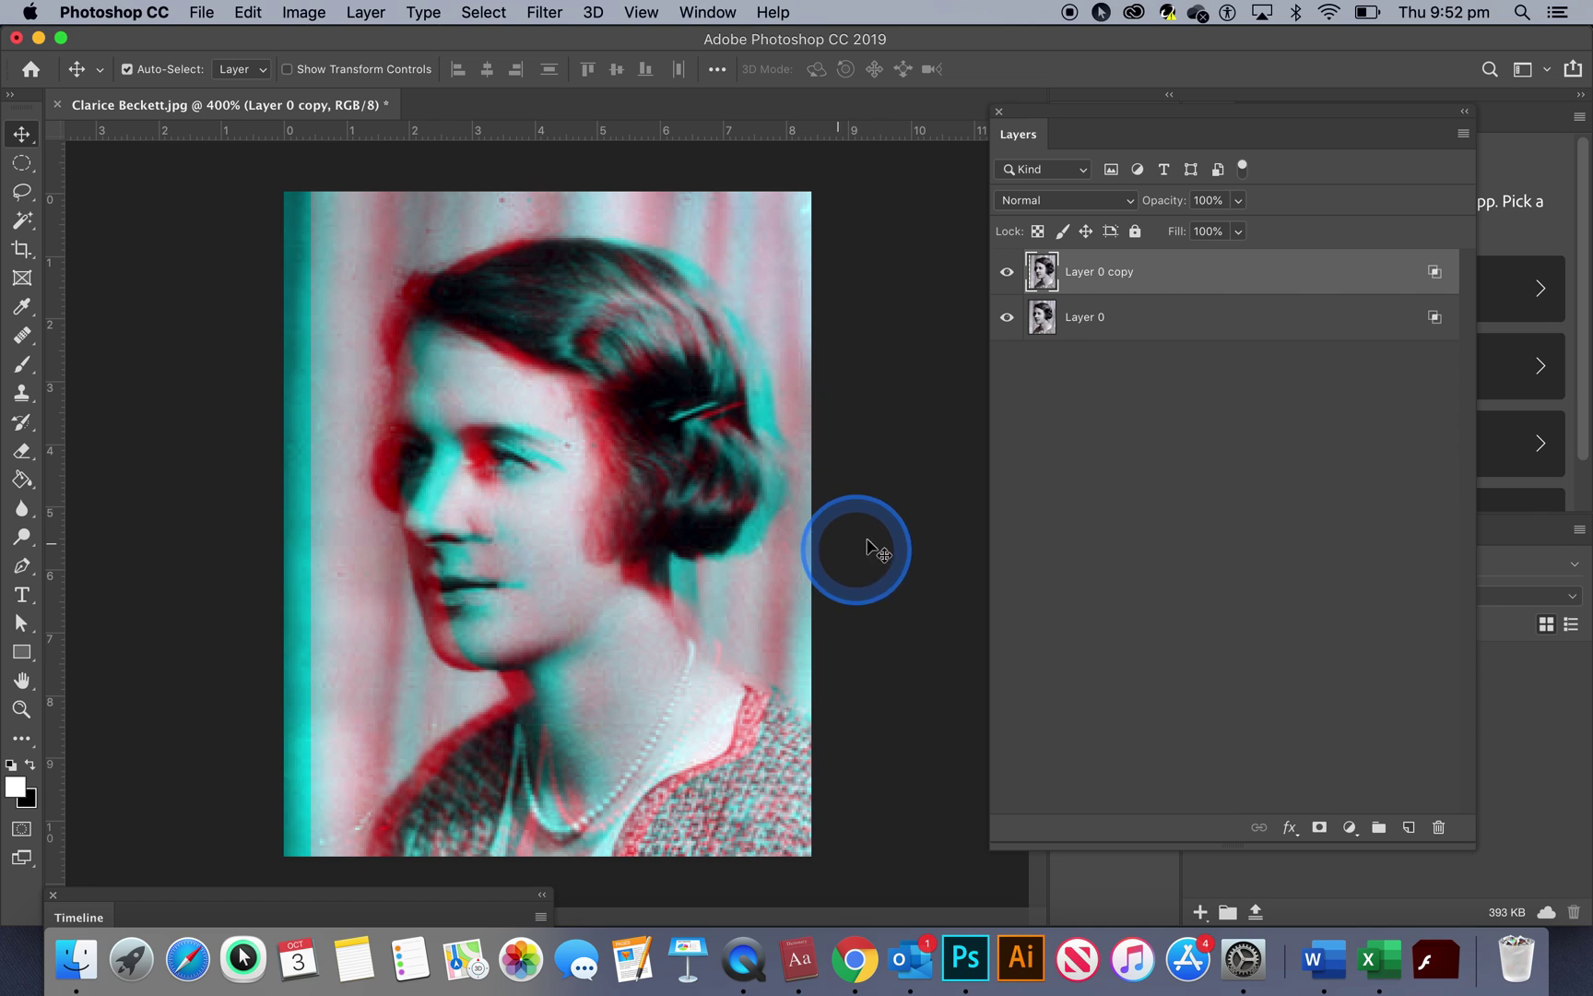
Open IMG_6875.JPG, the palm tree photo, from the Downloads folder.
{"action": "key", "text": "super+o"}
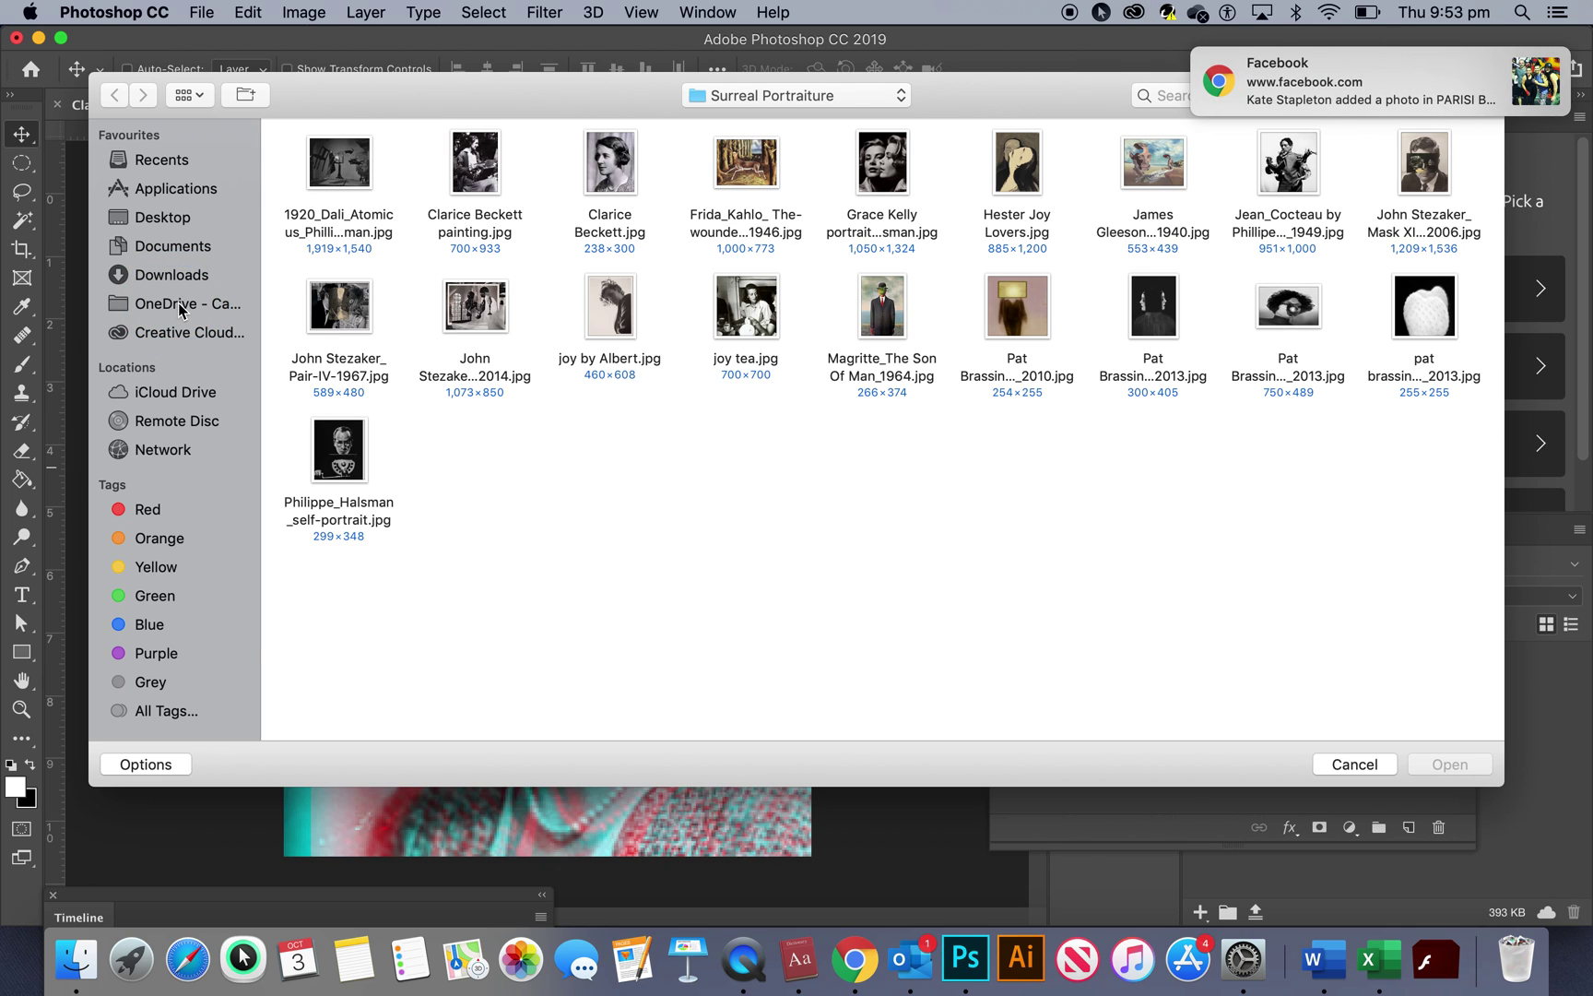
{"action": "left_click", "coordinate": [171, 274]}
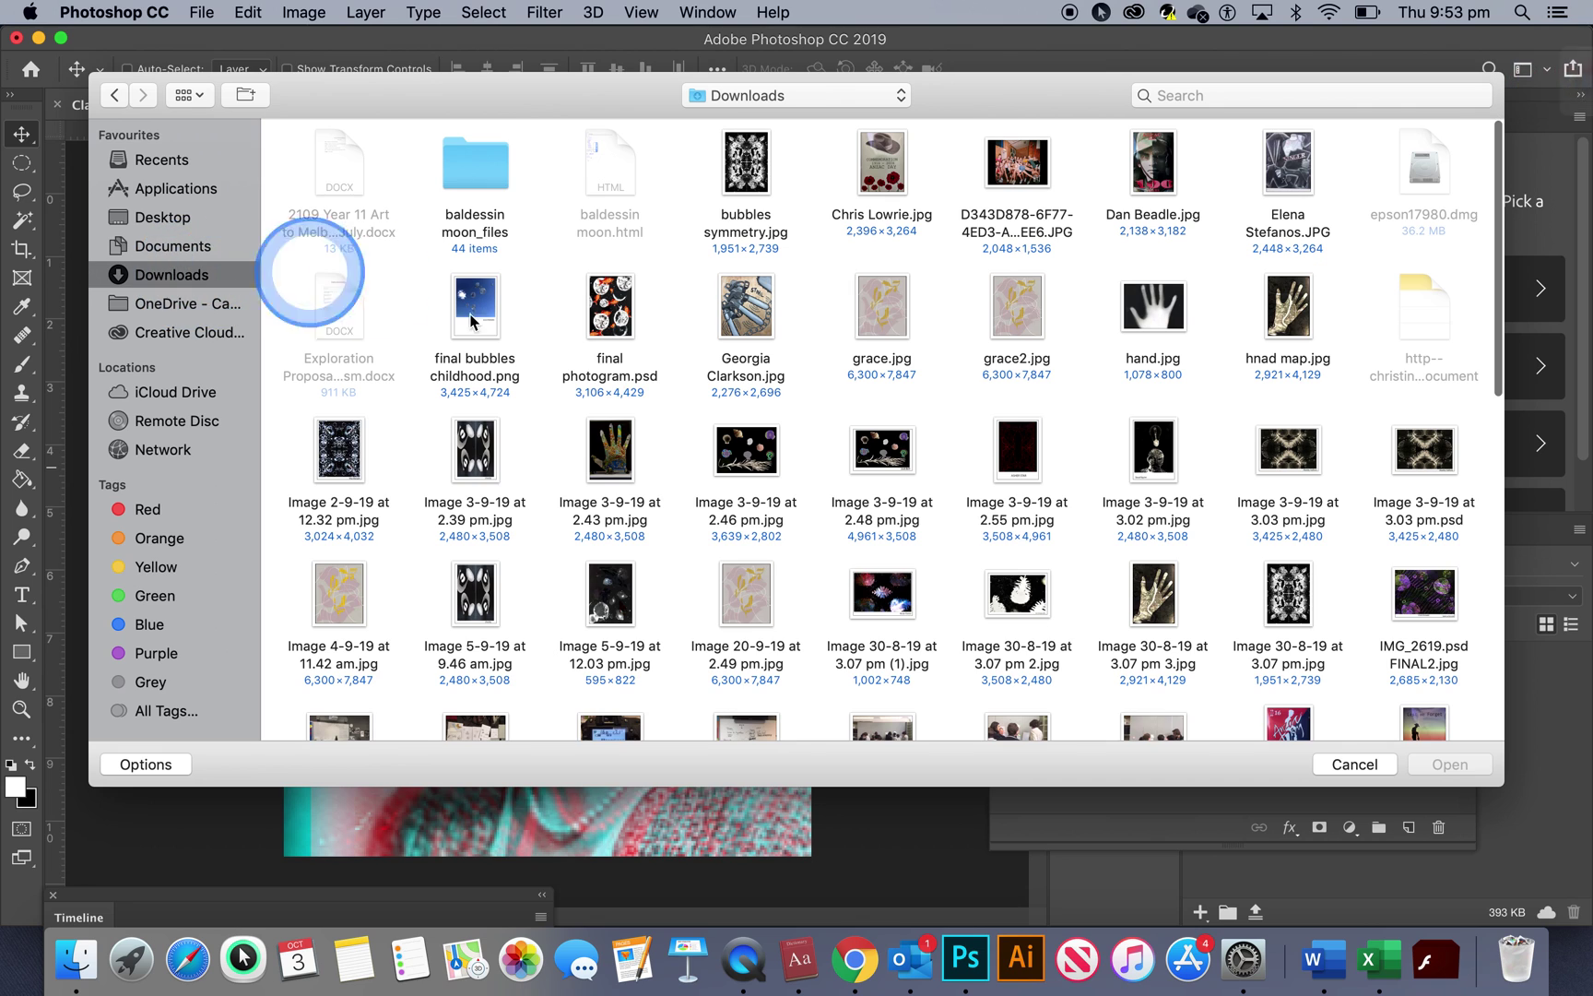
{"action": "scroll", "coordinate": [798, 676], "scroll_direction": "down", "scroll_amount": 10}
{"action": "left_click", "coordinate": [1288, 331]}
{"action": "left_click", "coordinate": [1452, 765]}
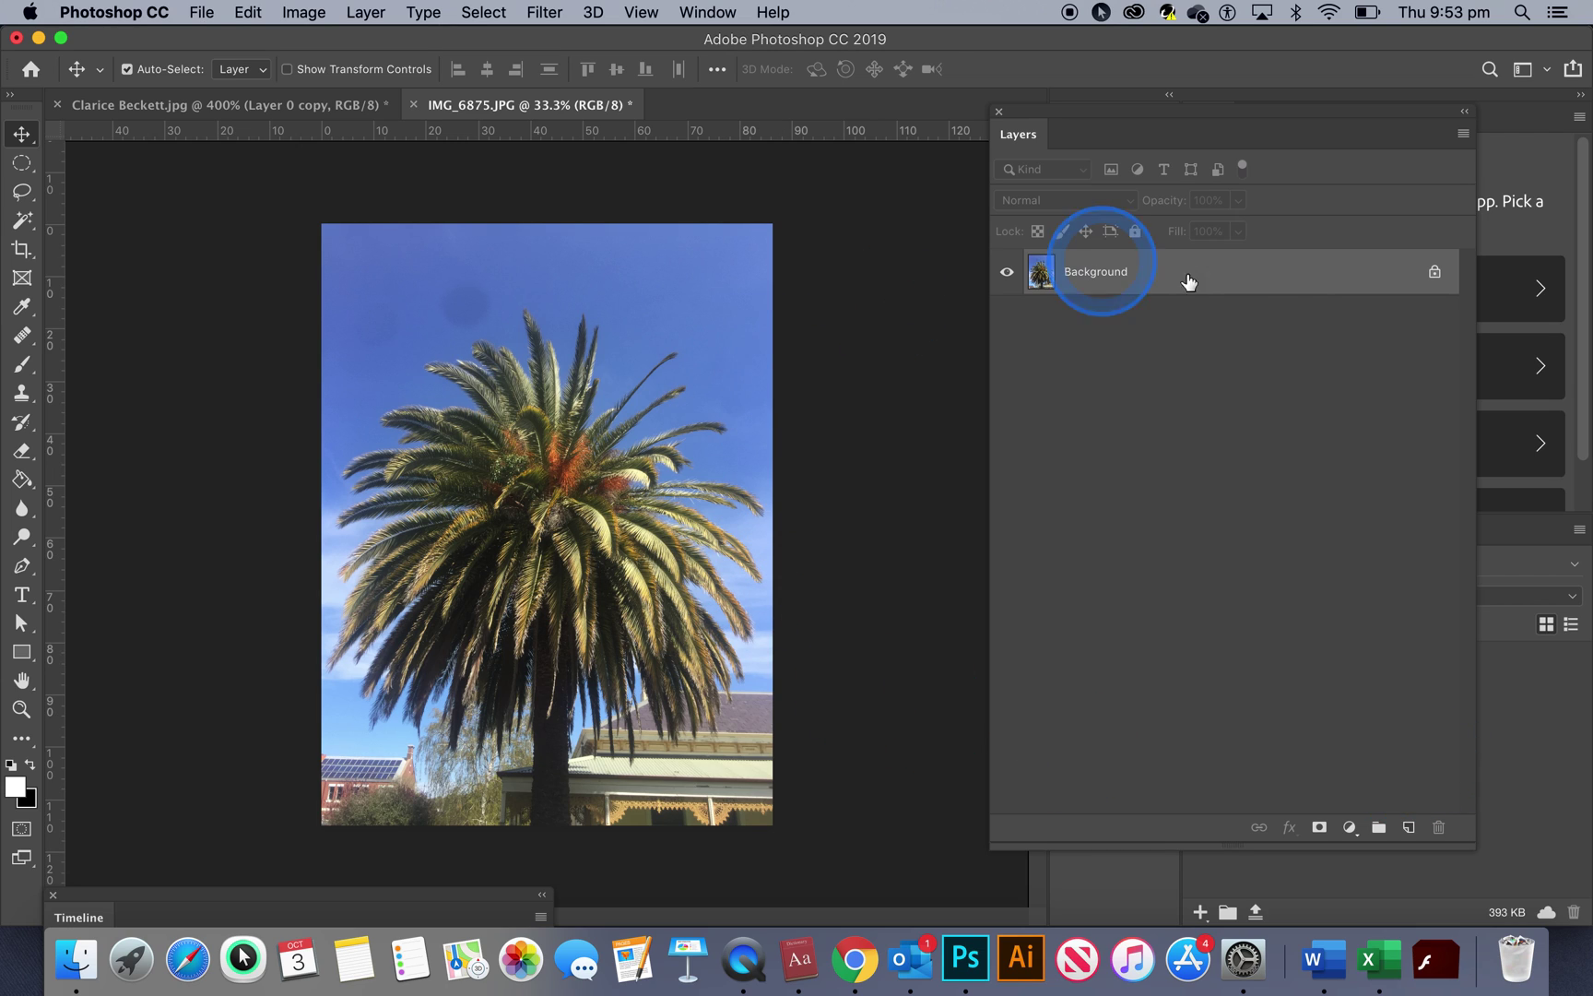
Convert the palm photo's Background into a regular layer named Layer 0 and copy the entire image.
{"action": "double_click", "coordinate": [1386, 274]}
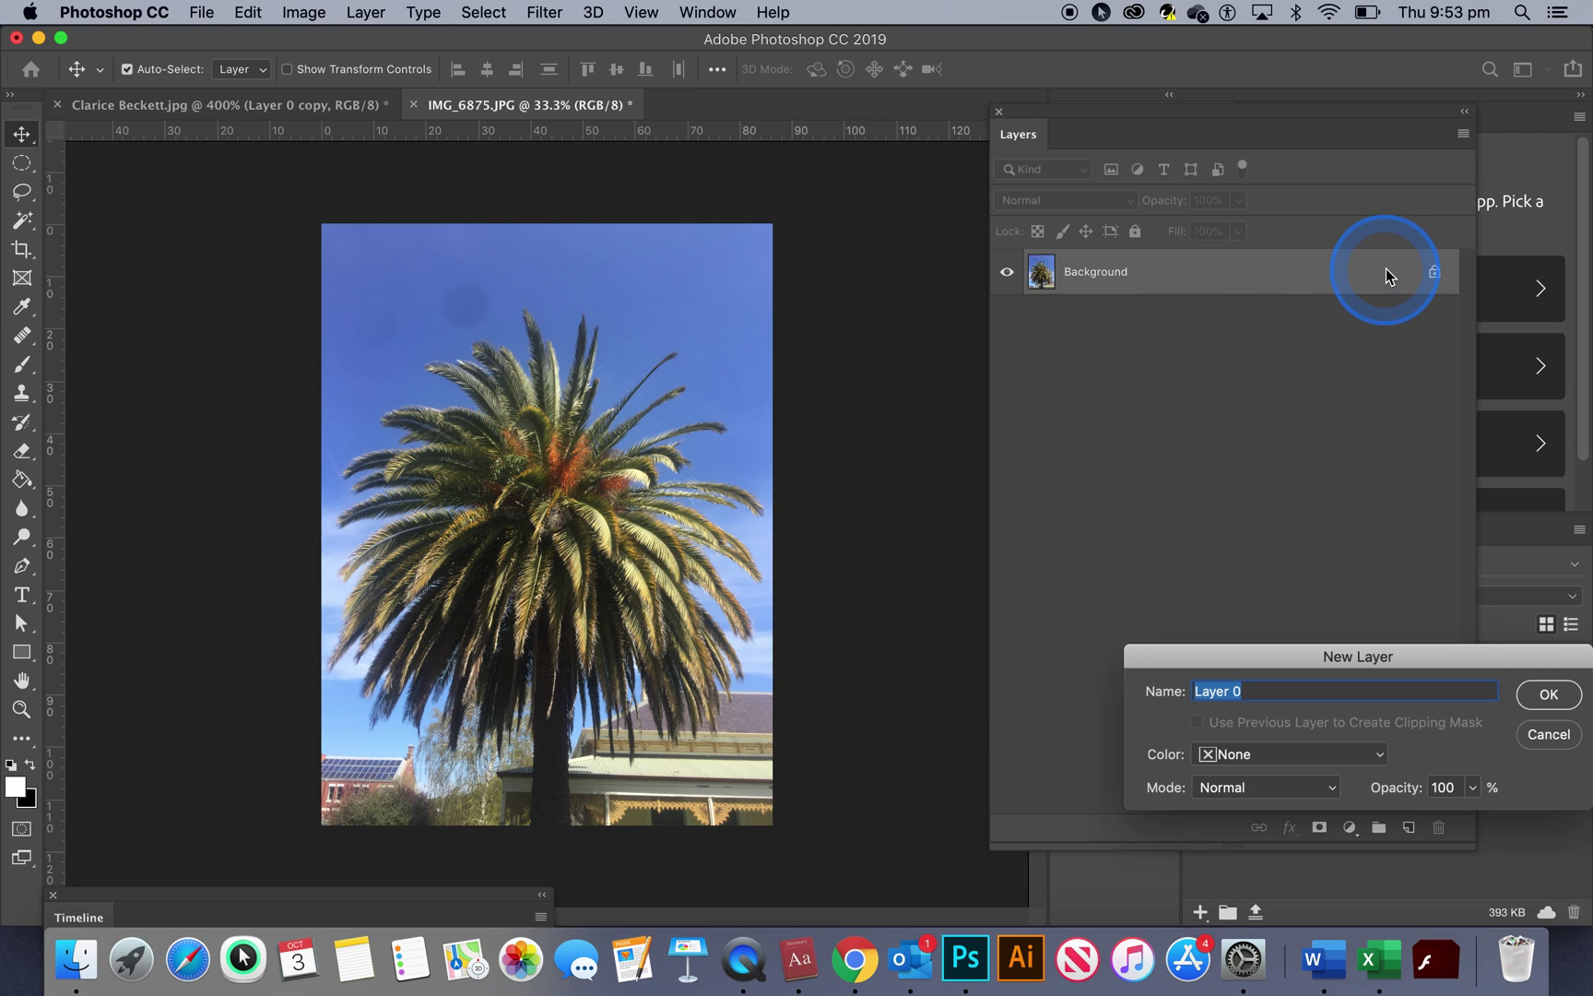
{"action": "left_click", "coordinate": [1545, 697]}
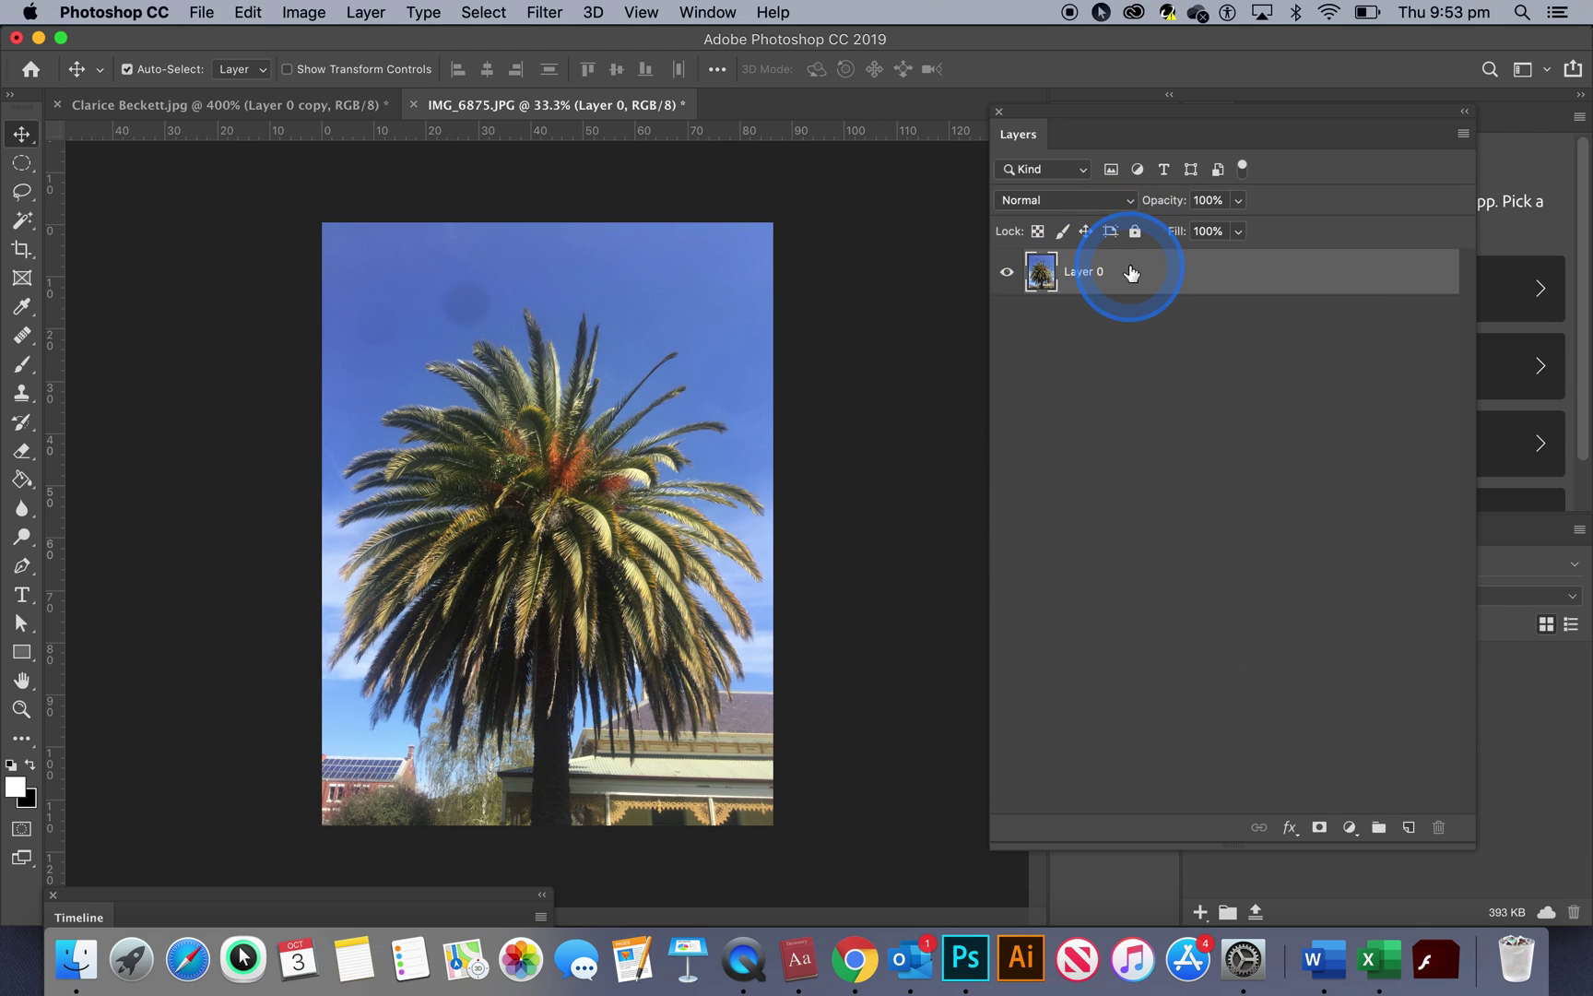
{"action": "key", "text": "super+a"}
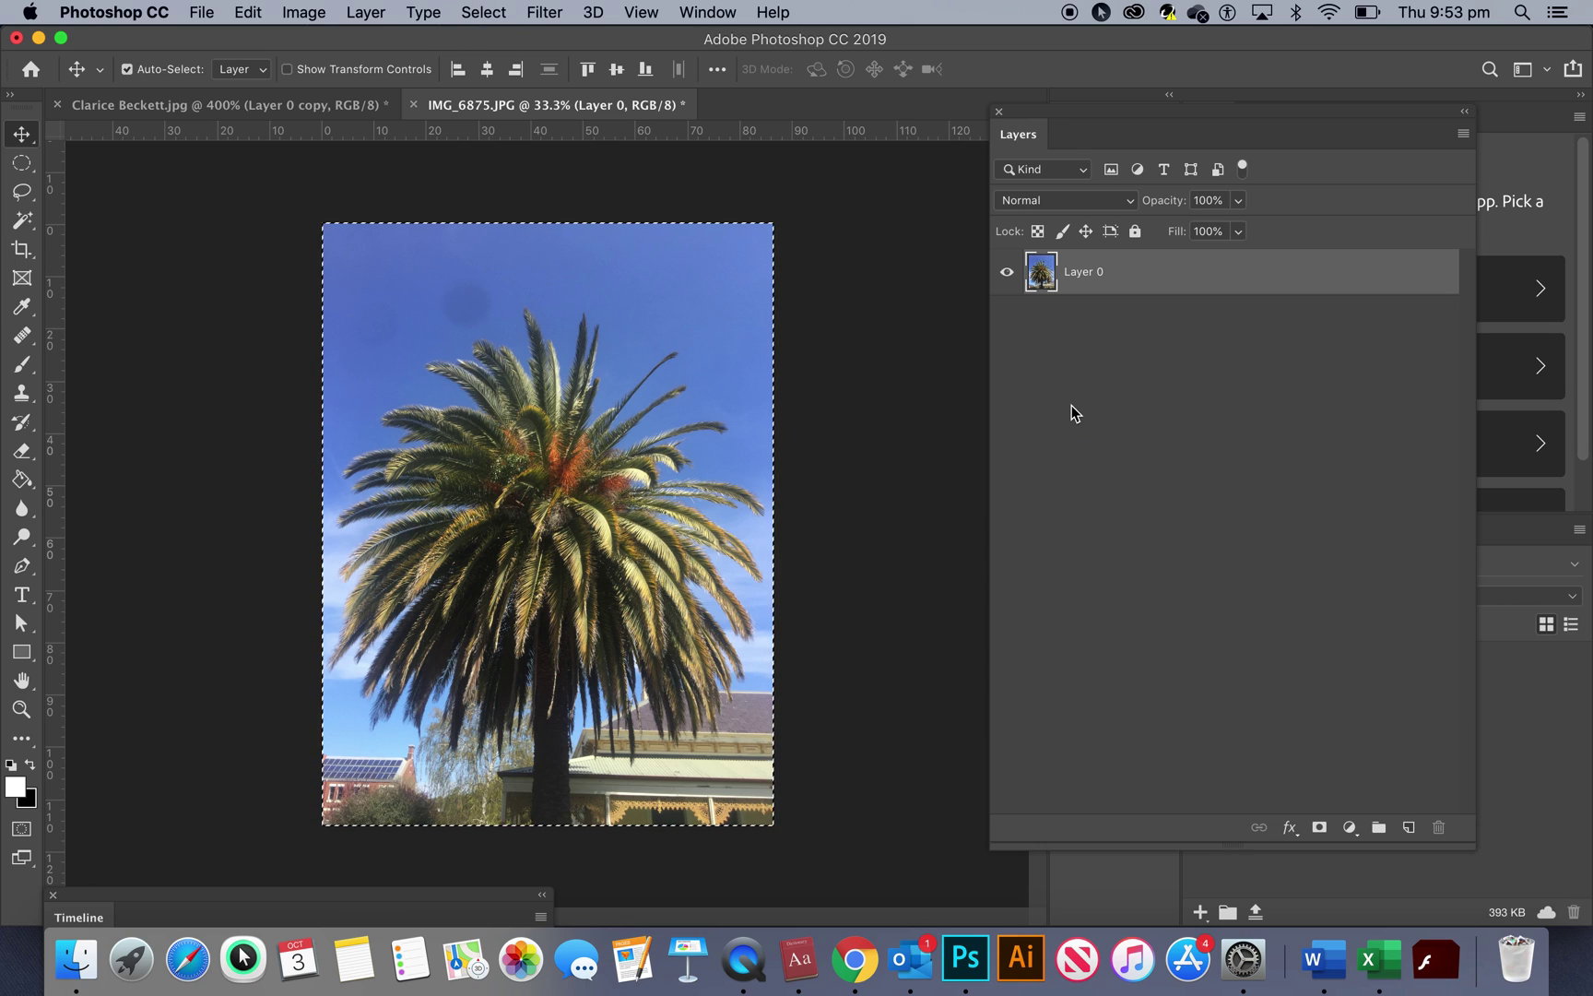
{"action": "key", "text": "super+c"}
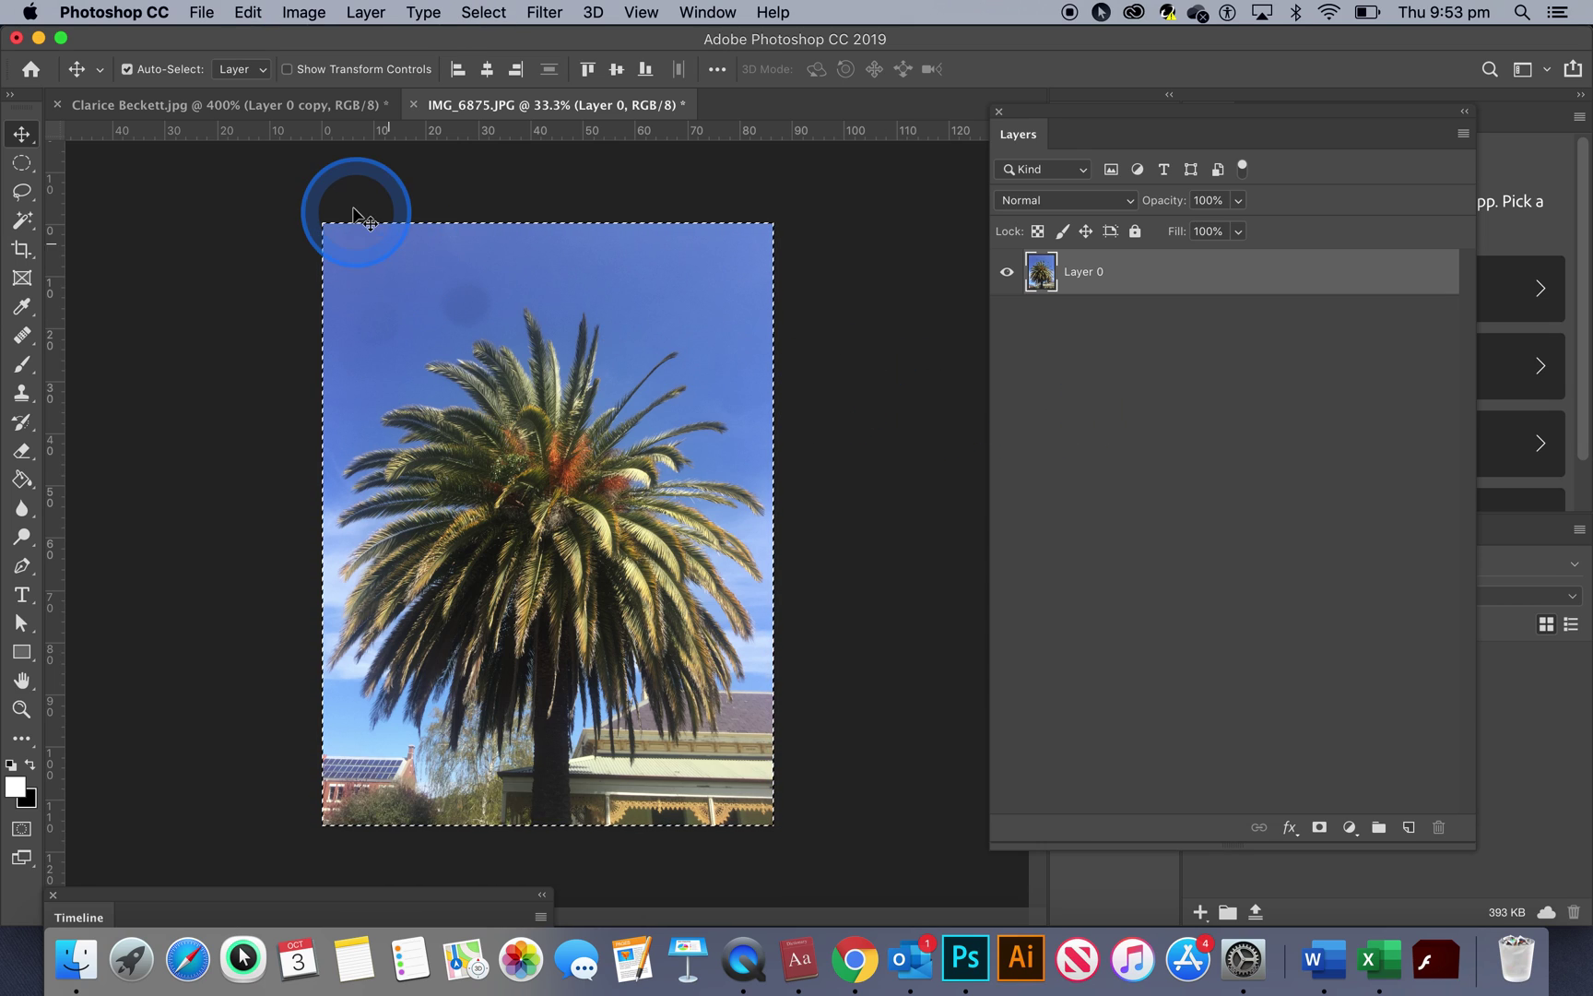
Paste the palm image into Clarice Beckett.jpg and try to scale it down towards the portrait's canvas size with Free Transform.
{"action": "left_click", "coordinate": [273, 111]}
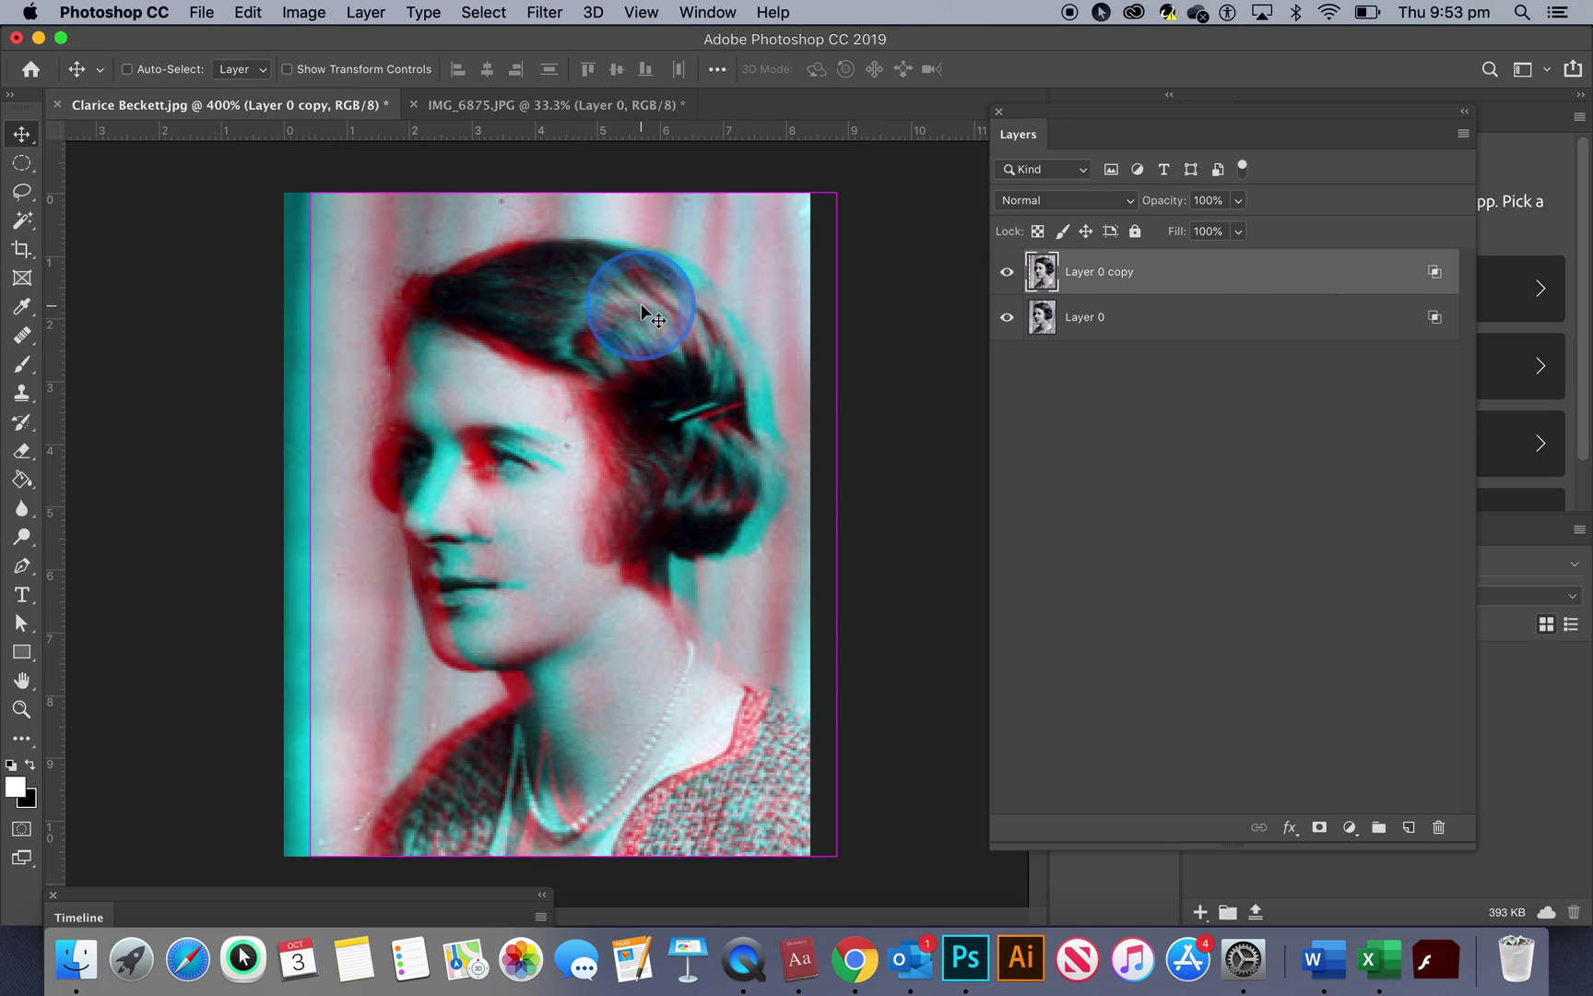
{"action": "key", "text": "super+v"}
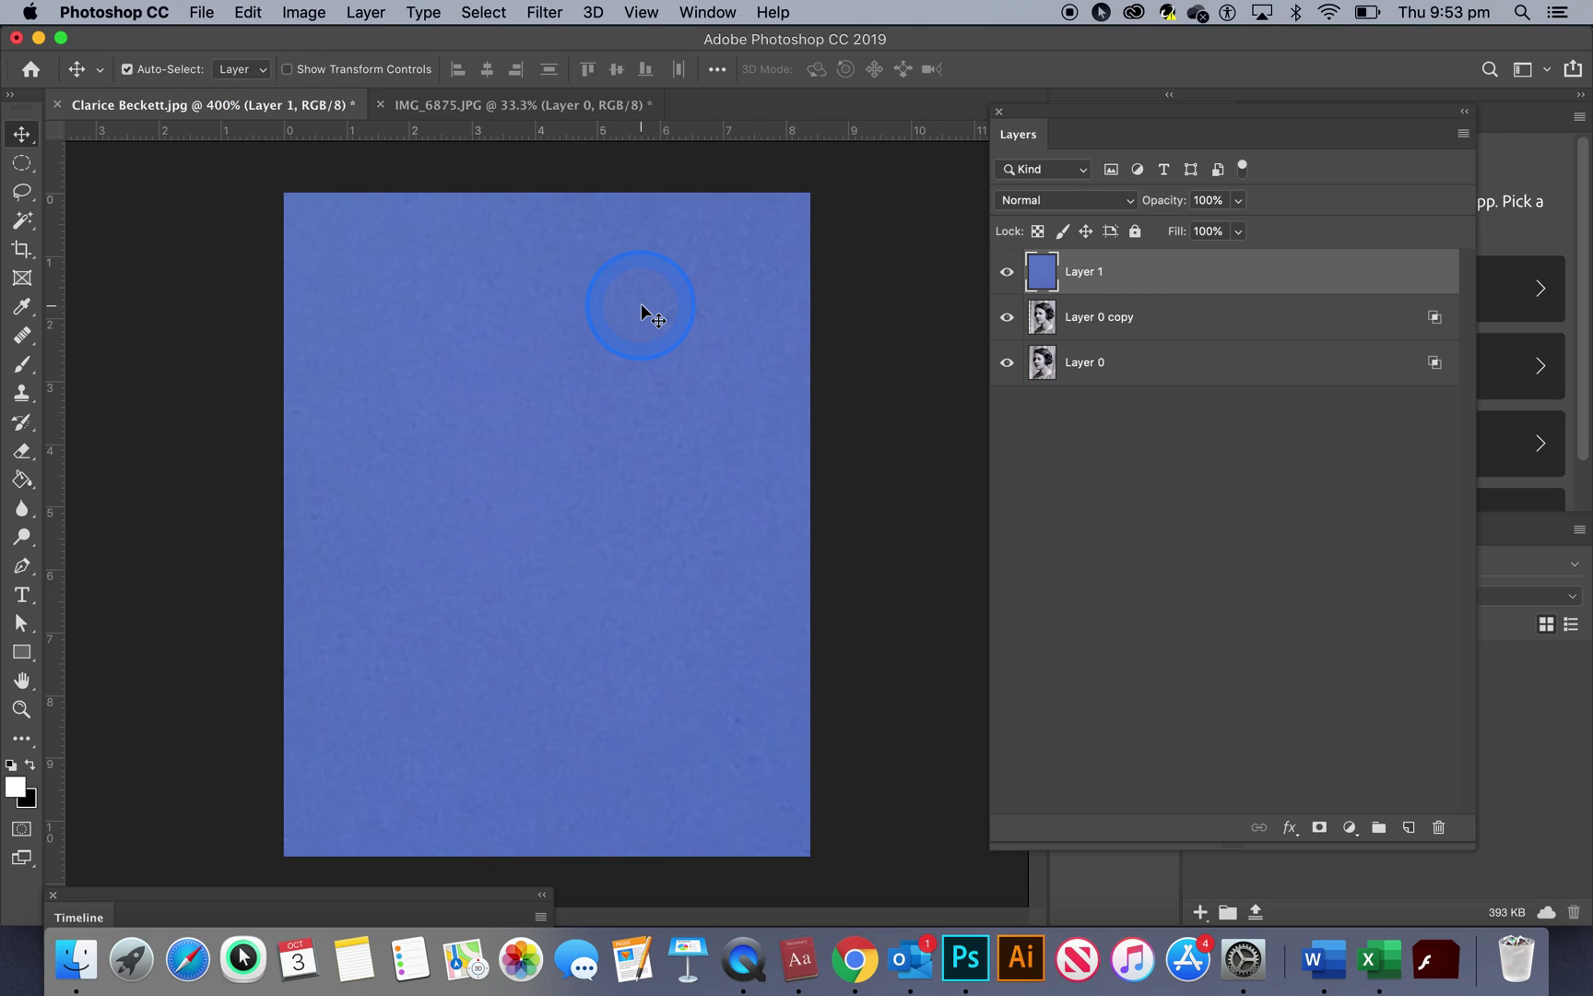
{"action": "left_click", "coordinate": [527, 657]}
{"action": "key", "text": "super+t"}
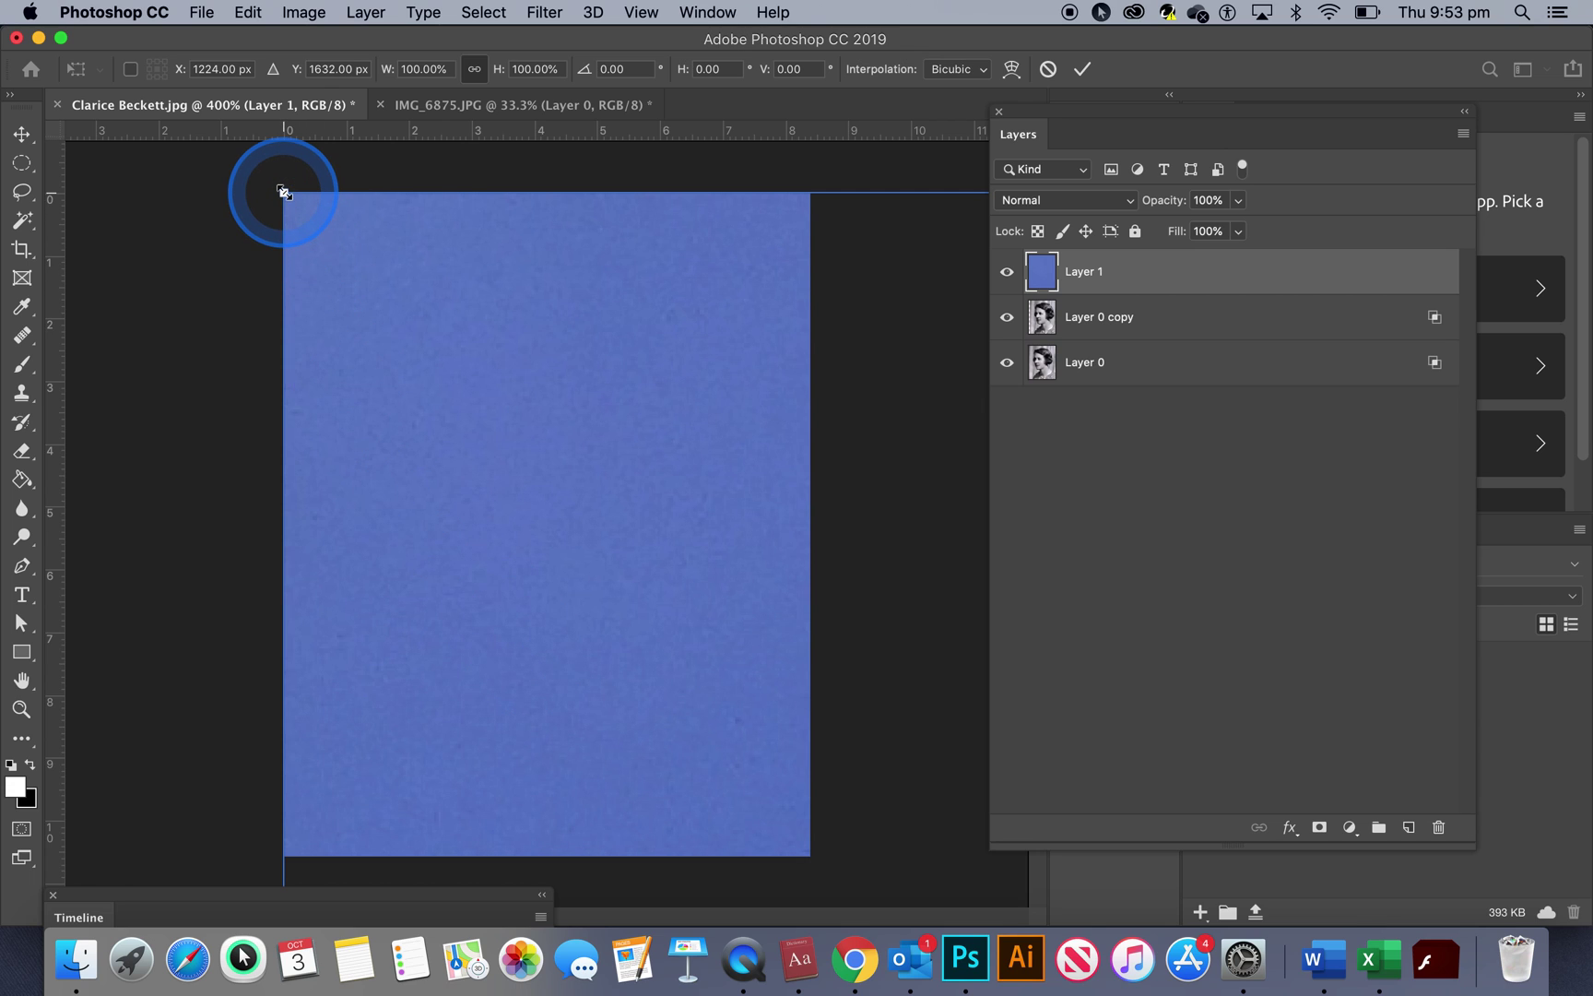
{"action": "left_click_drag", "start_coordinate": [283, 192], "coordinate": [562, 562]}
{"action": "left_click_drag", "start_coordinate": [696, 717], "coordinate": [247, 307]}
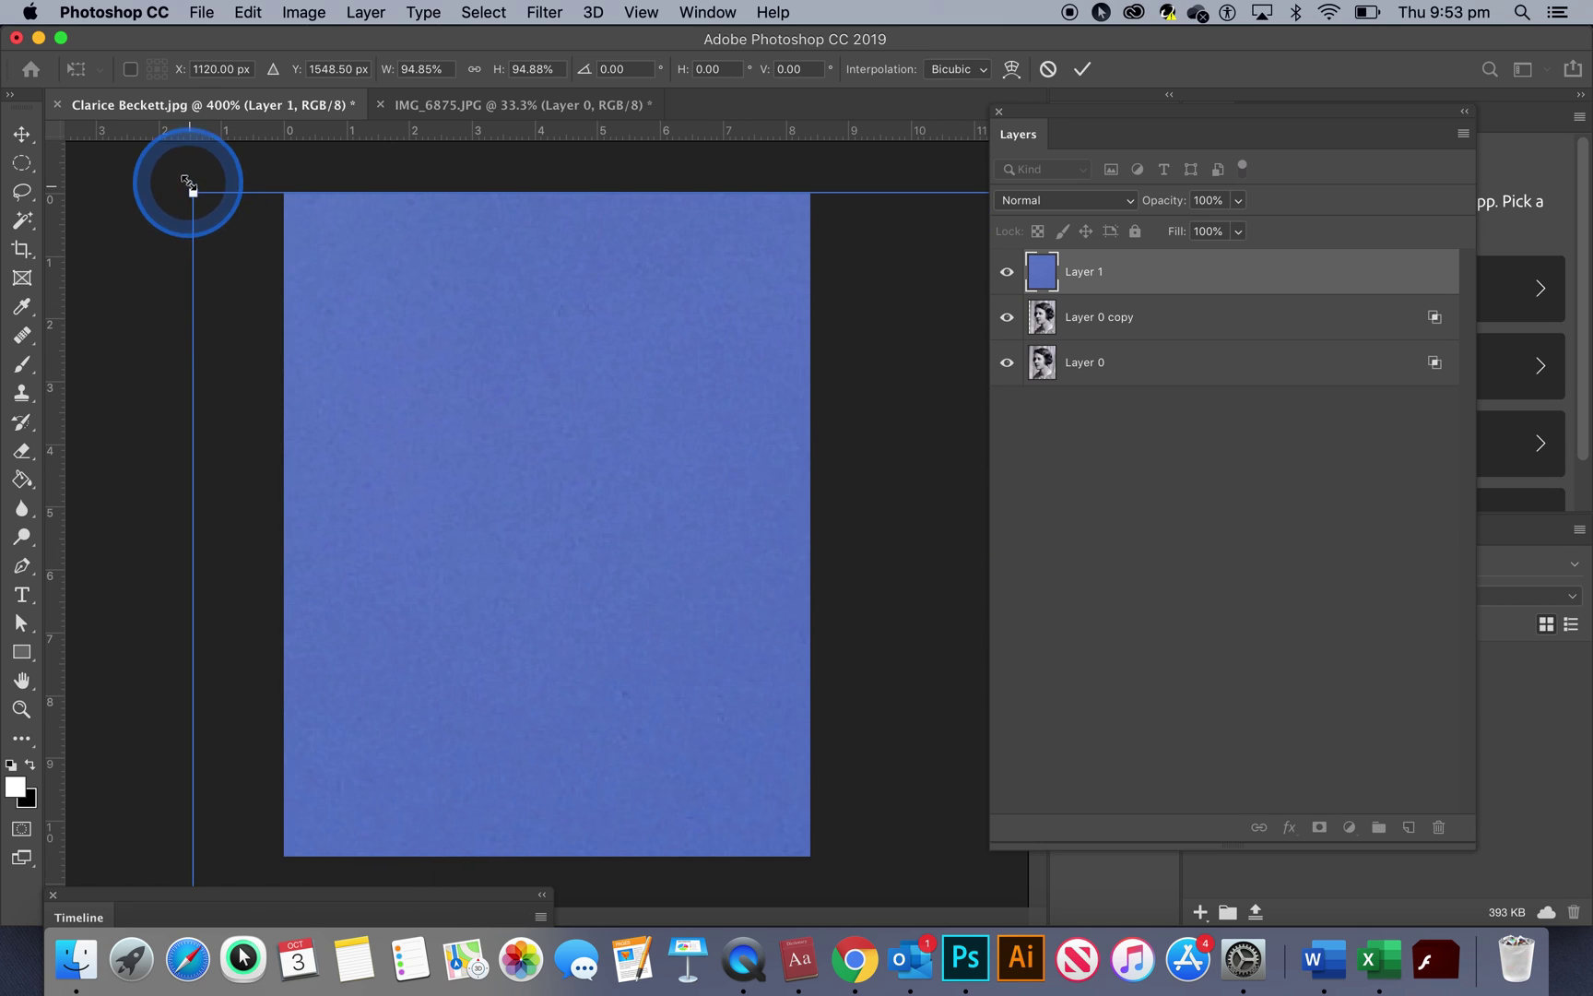
{"action": "left_click_drag", "start_coordinate": [193, 192], "coordinate": [741, 781]}
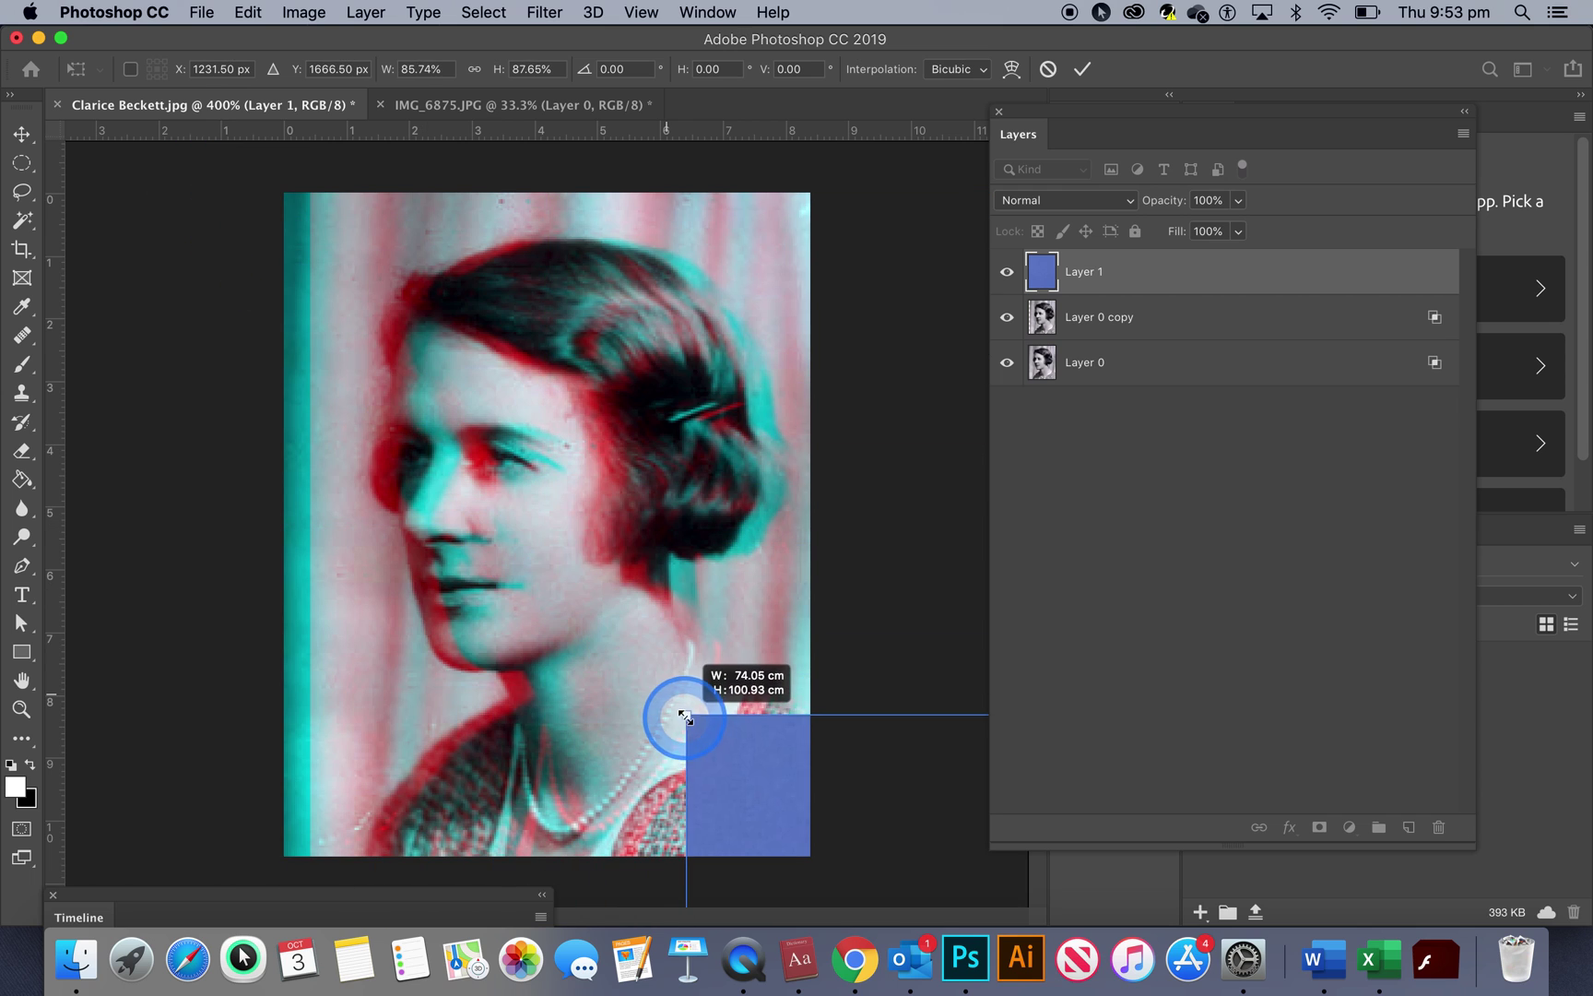
{"action": "left_click_drag", "start_coordinate": [889, 825], "coordinate": [195, 313]}
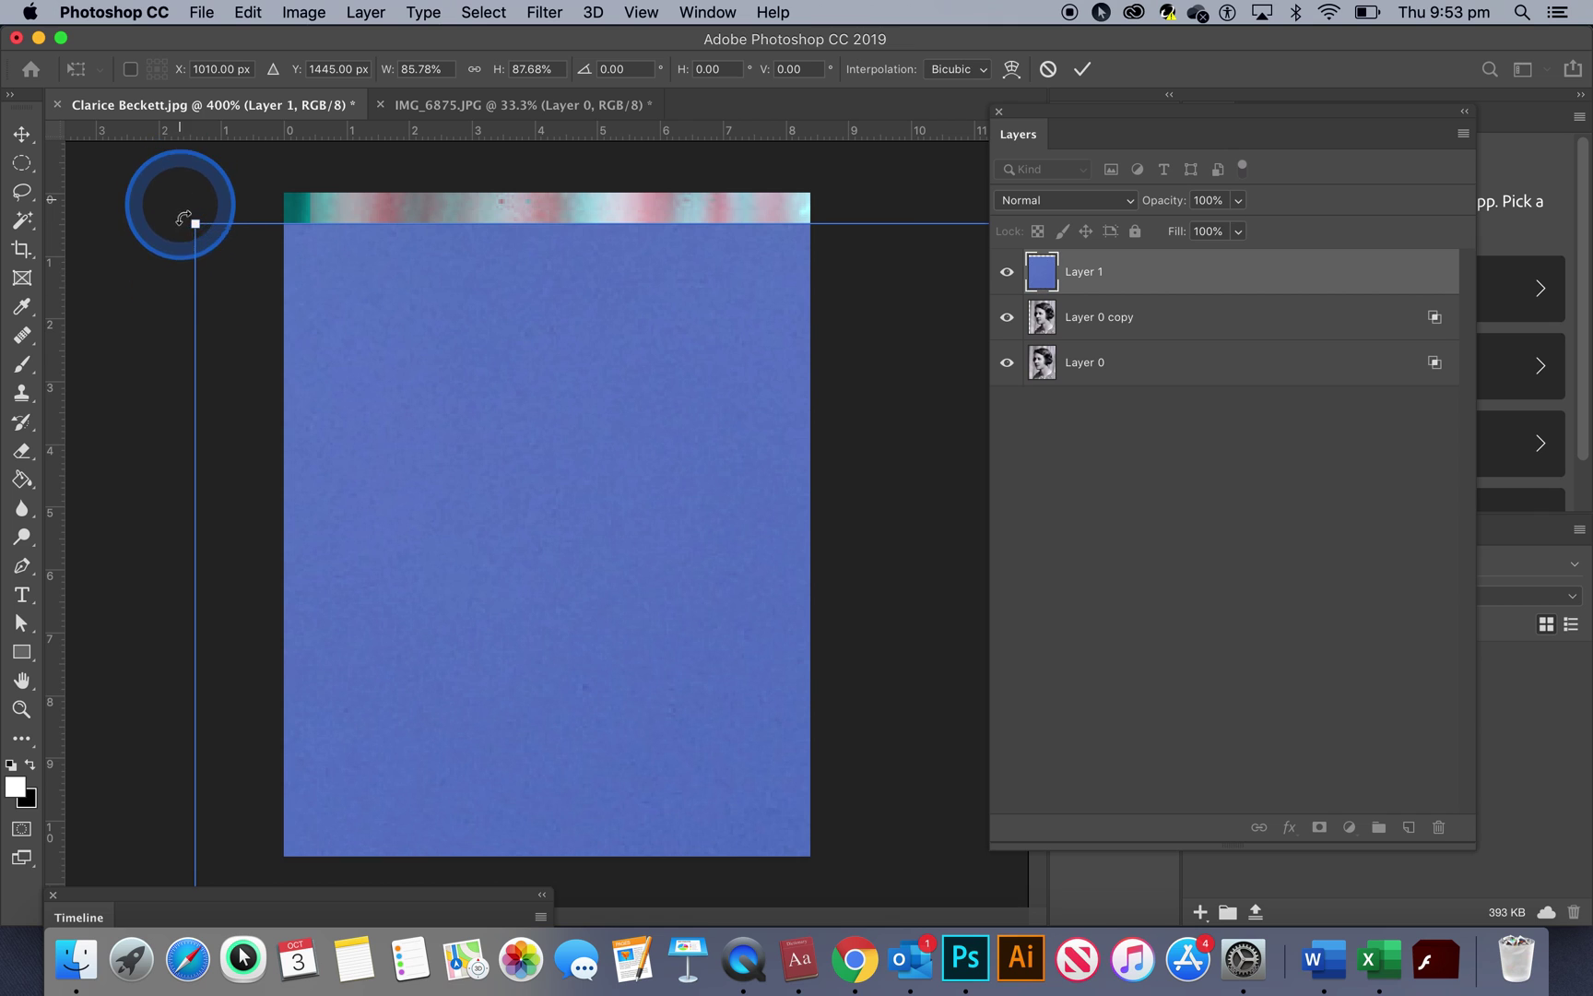
{"action": "left_click_drag", "start_coordinate": [196, 228], "coordinate": [728, 714]}
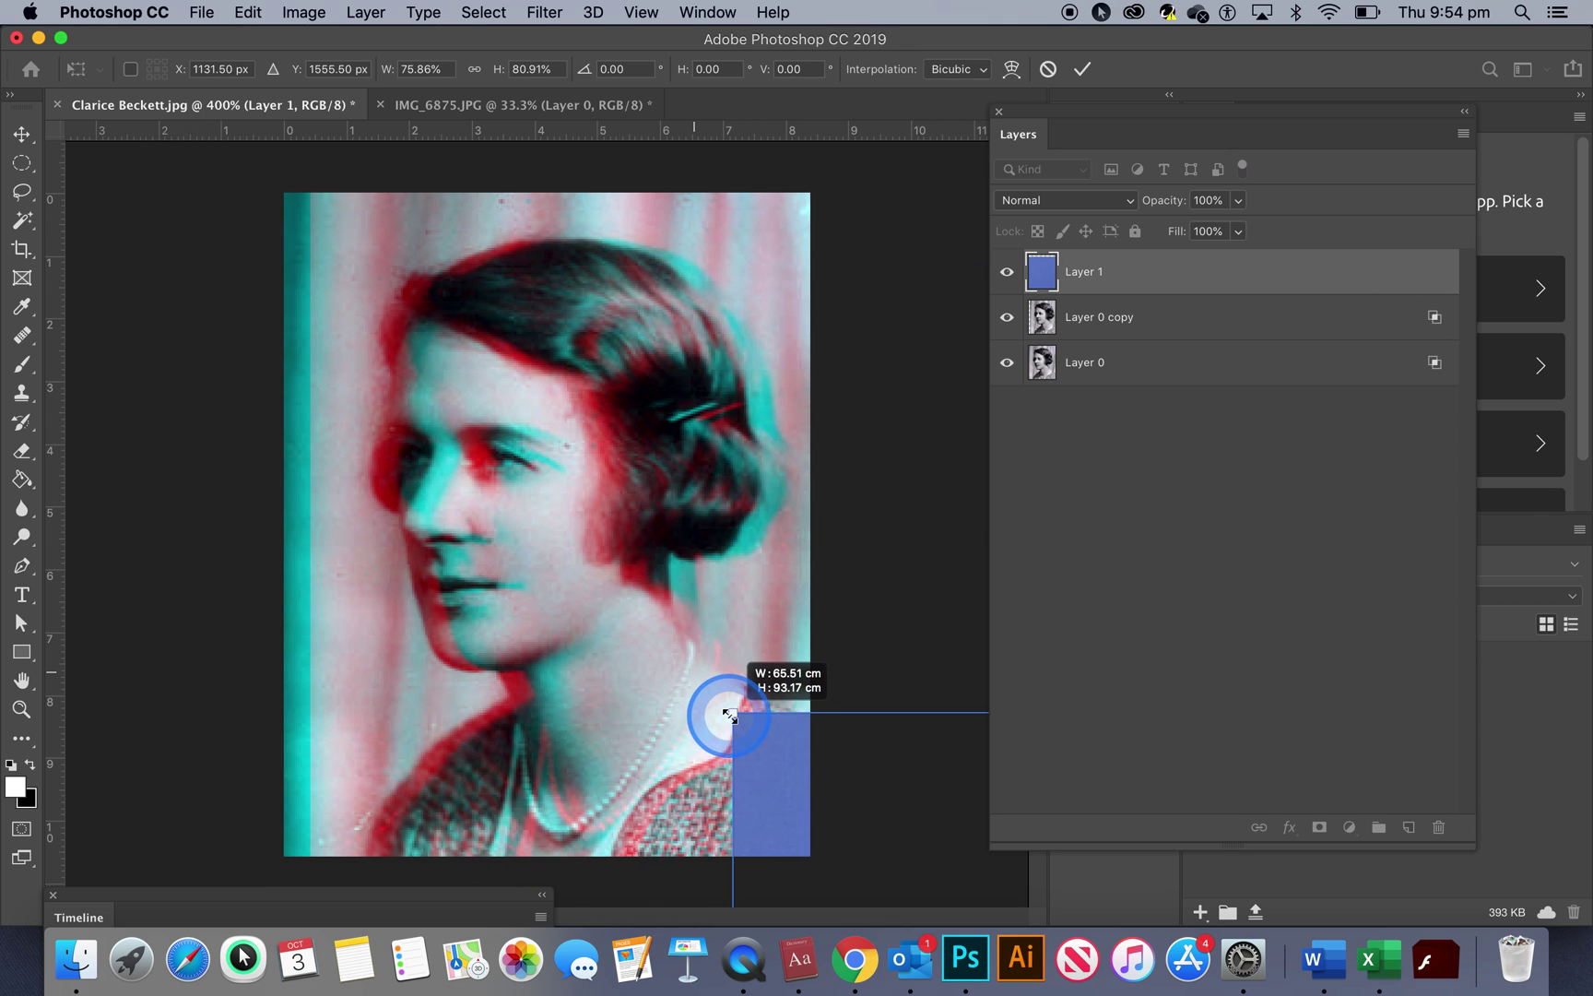
{"action": "left_click_drag", "start_coordinate": [899, 825], "coordinate": [69, 265]}
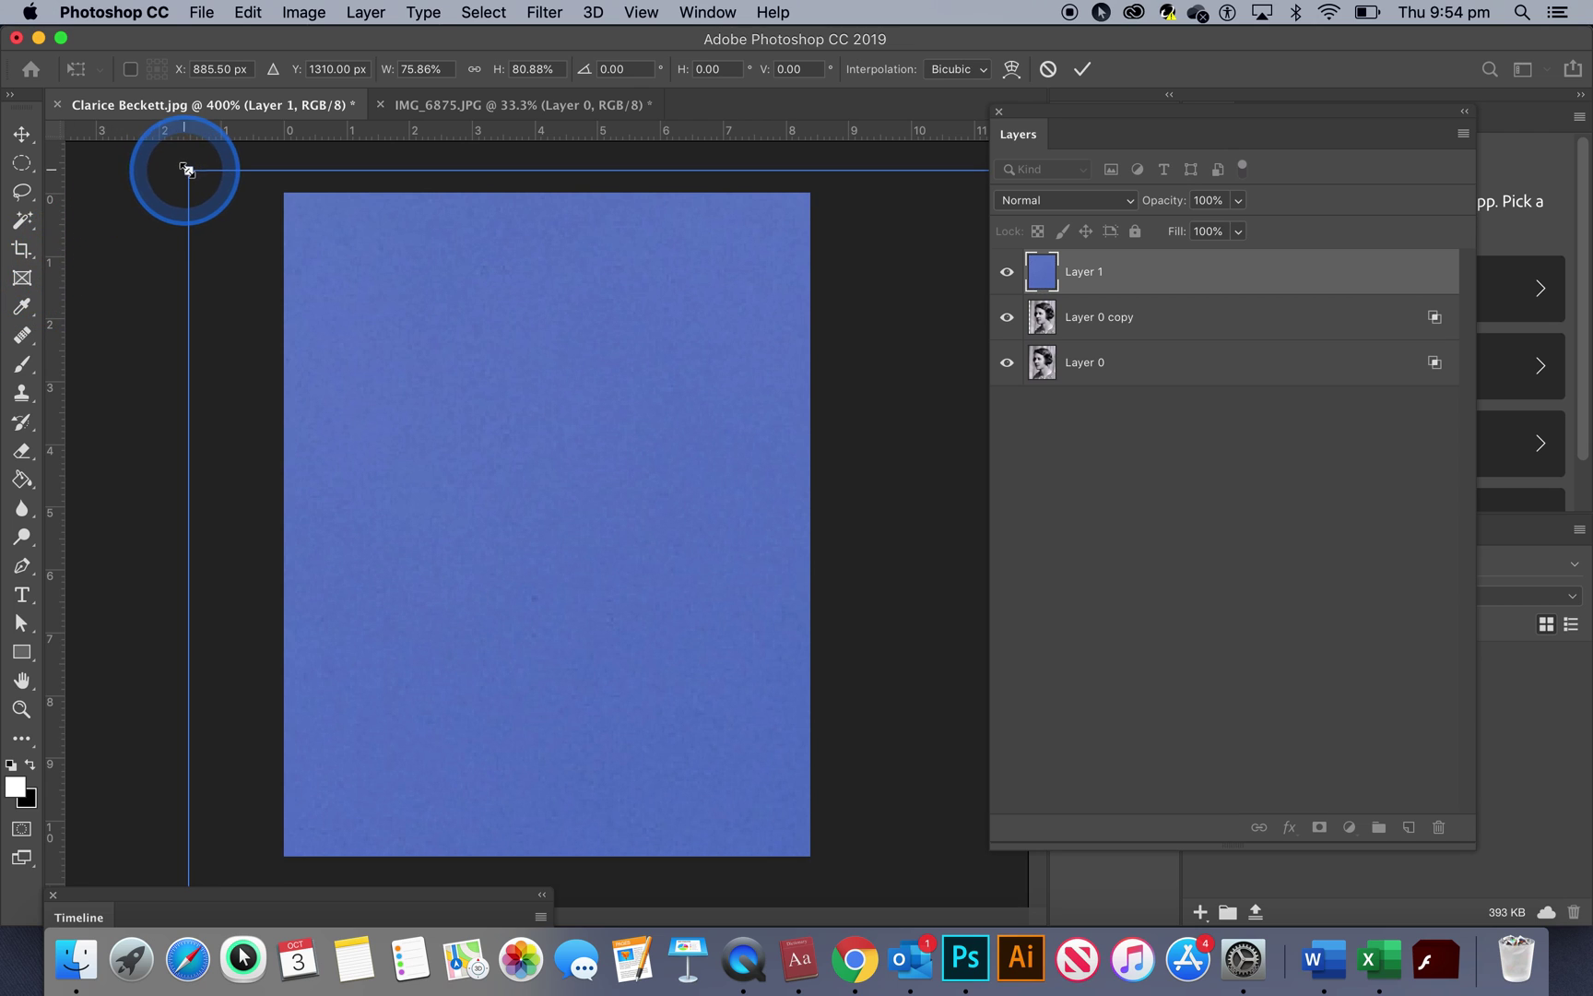
{"action": "left_click_drag", "start_coordinate": [189, 169], "coordinate": [723, 774]}
{"action": "left_click_drag", "start_coordinate": [622, 708], "coordinate": [51, 254]}
{"action": "left_click_drag", "start_coordinate": [199, 167], "coordinate": [87, 256]}
{"action": "left_click_drag", "start_coordinate": [288, 193], "coordinate": [828, 707]}
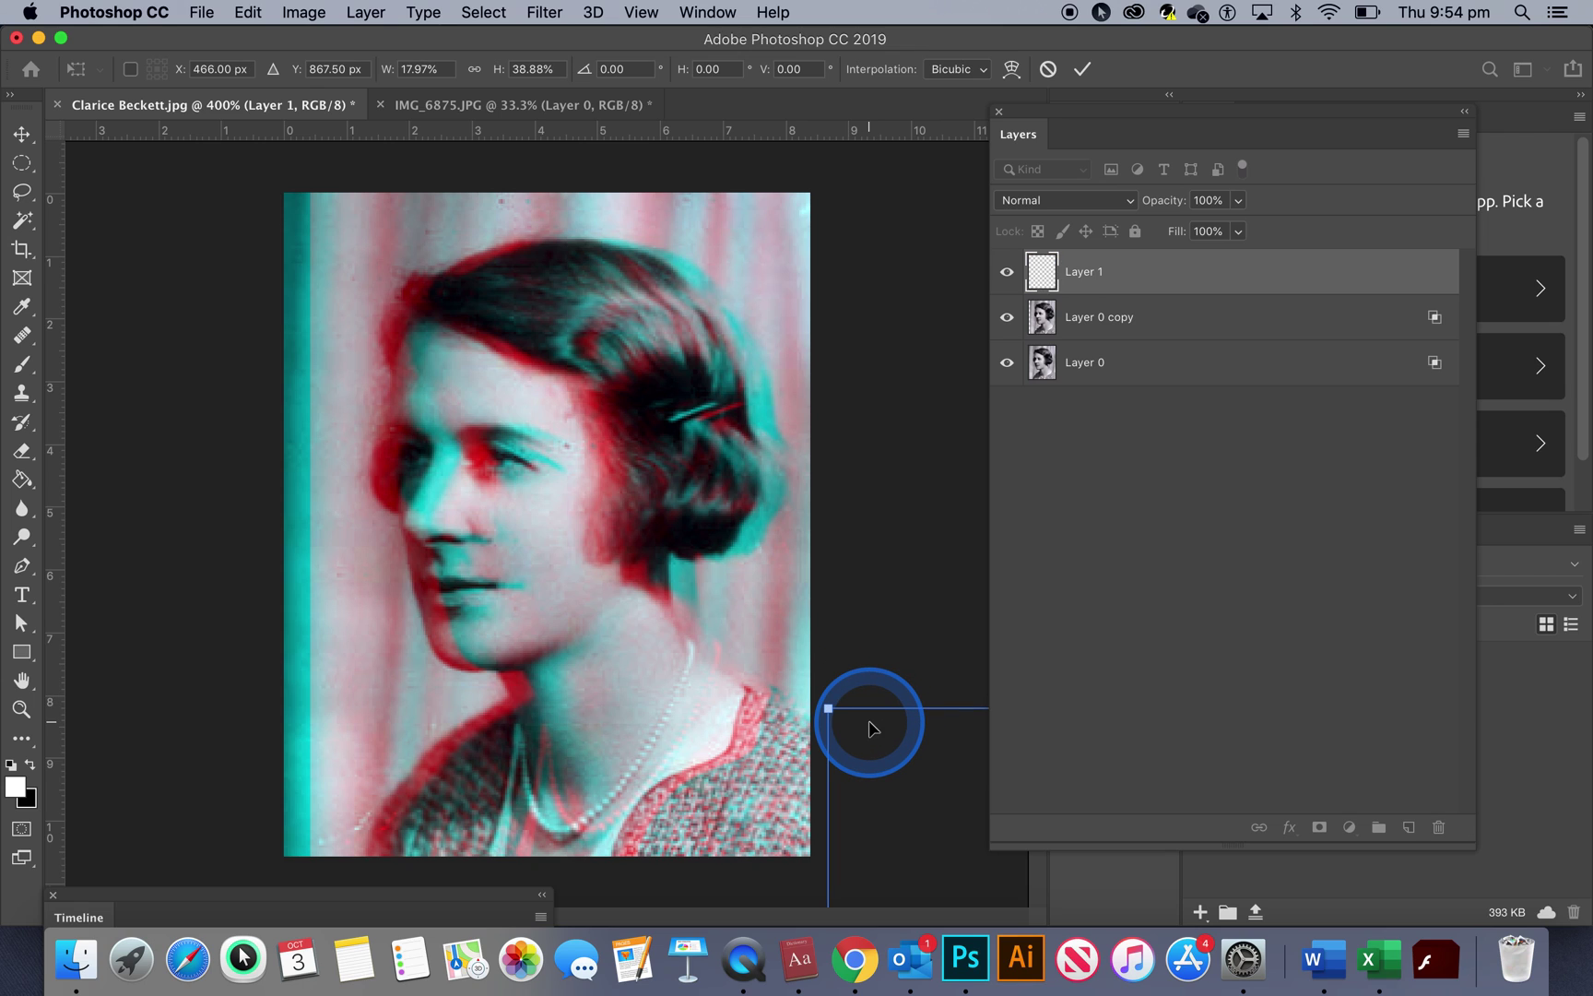
{"action": "key", "text": "Return"}
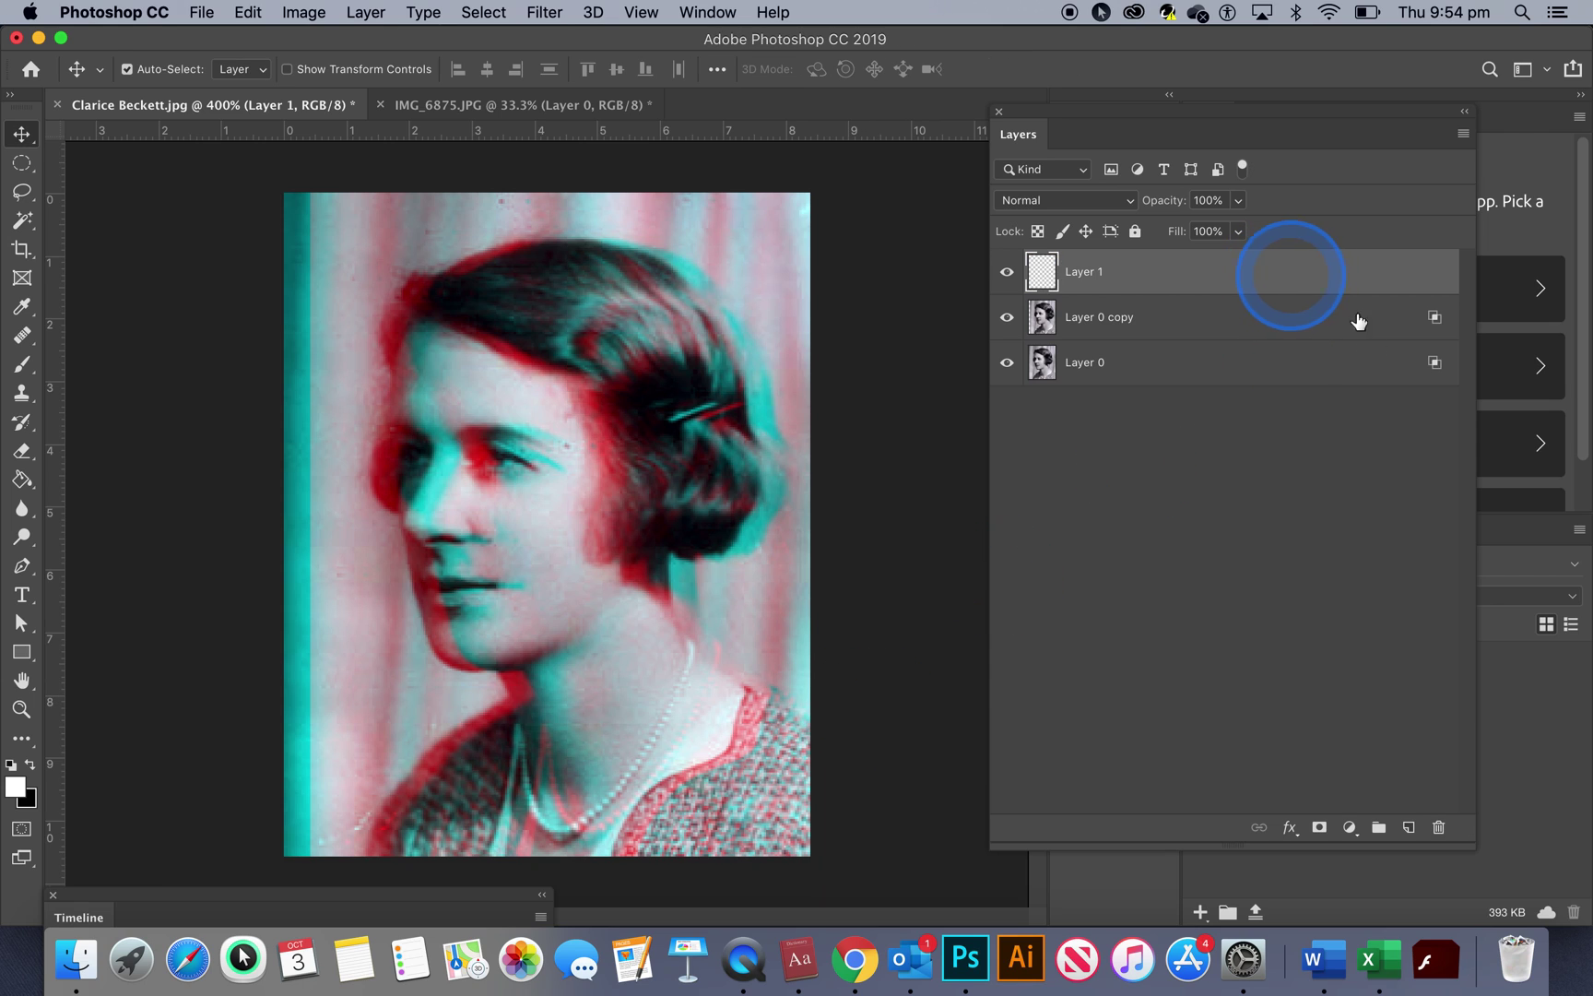
Delete the pasted palm layer, Layer 1, from the portrait document.
{"action": "left_click", "coordinate": [1438, 827]}
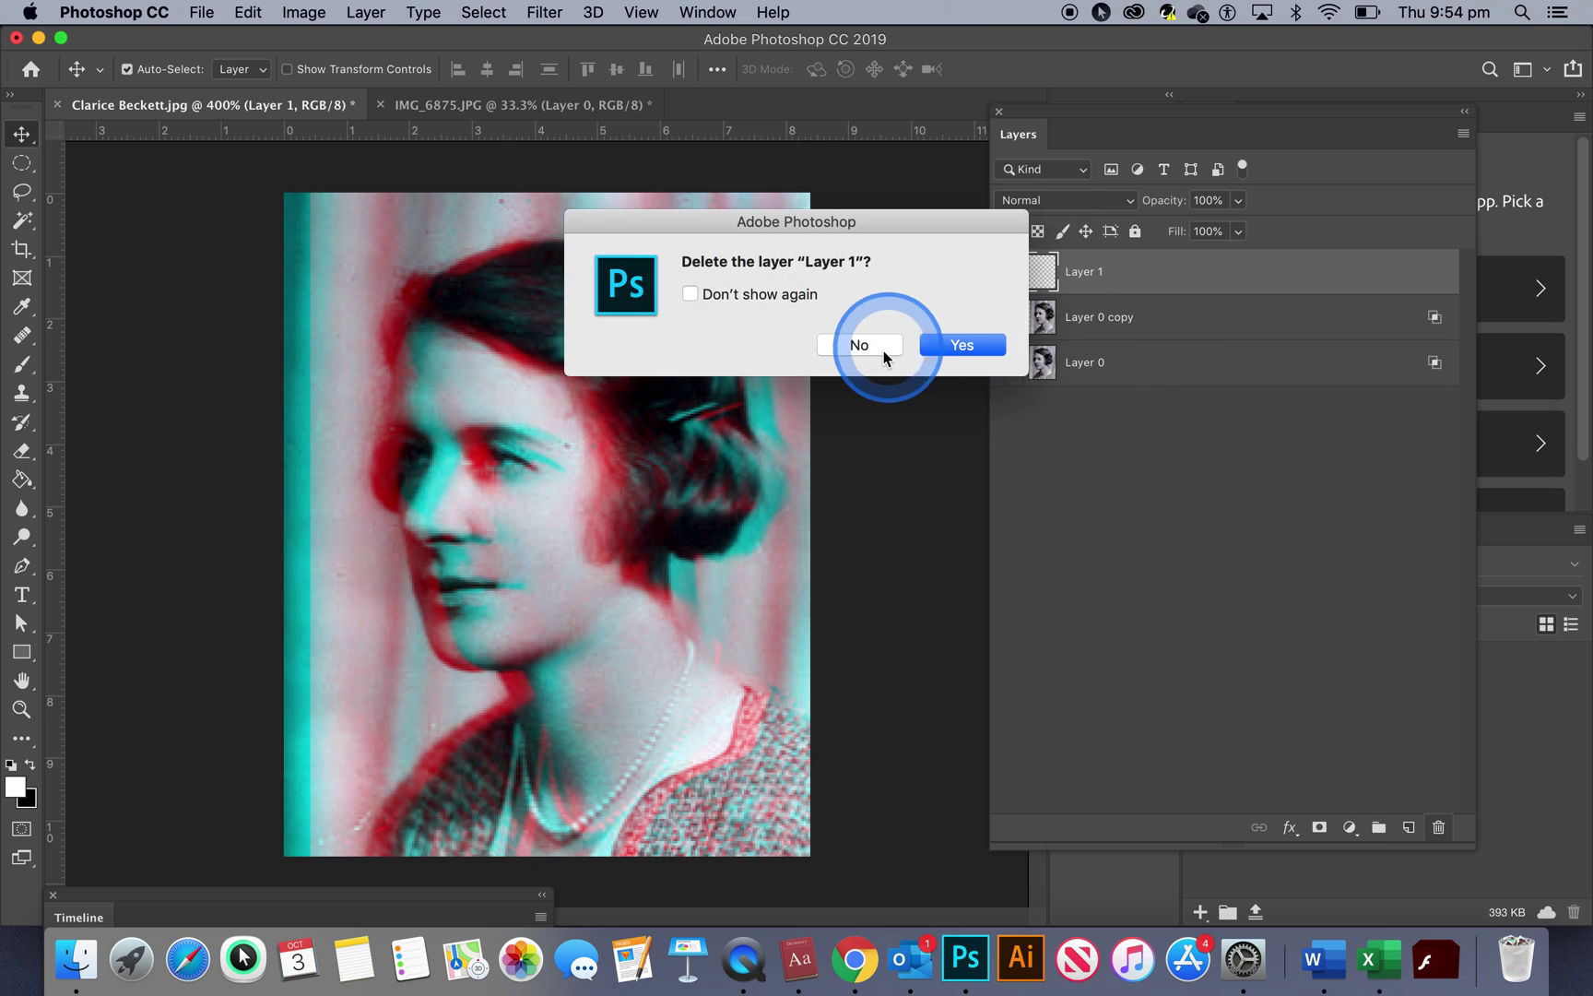
{"action": "left_click", "coordinate": [959, 352]}
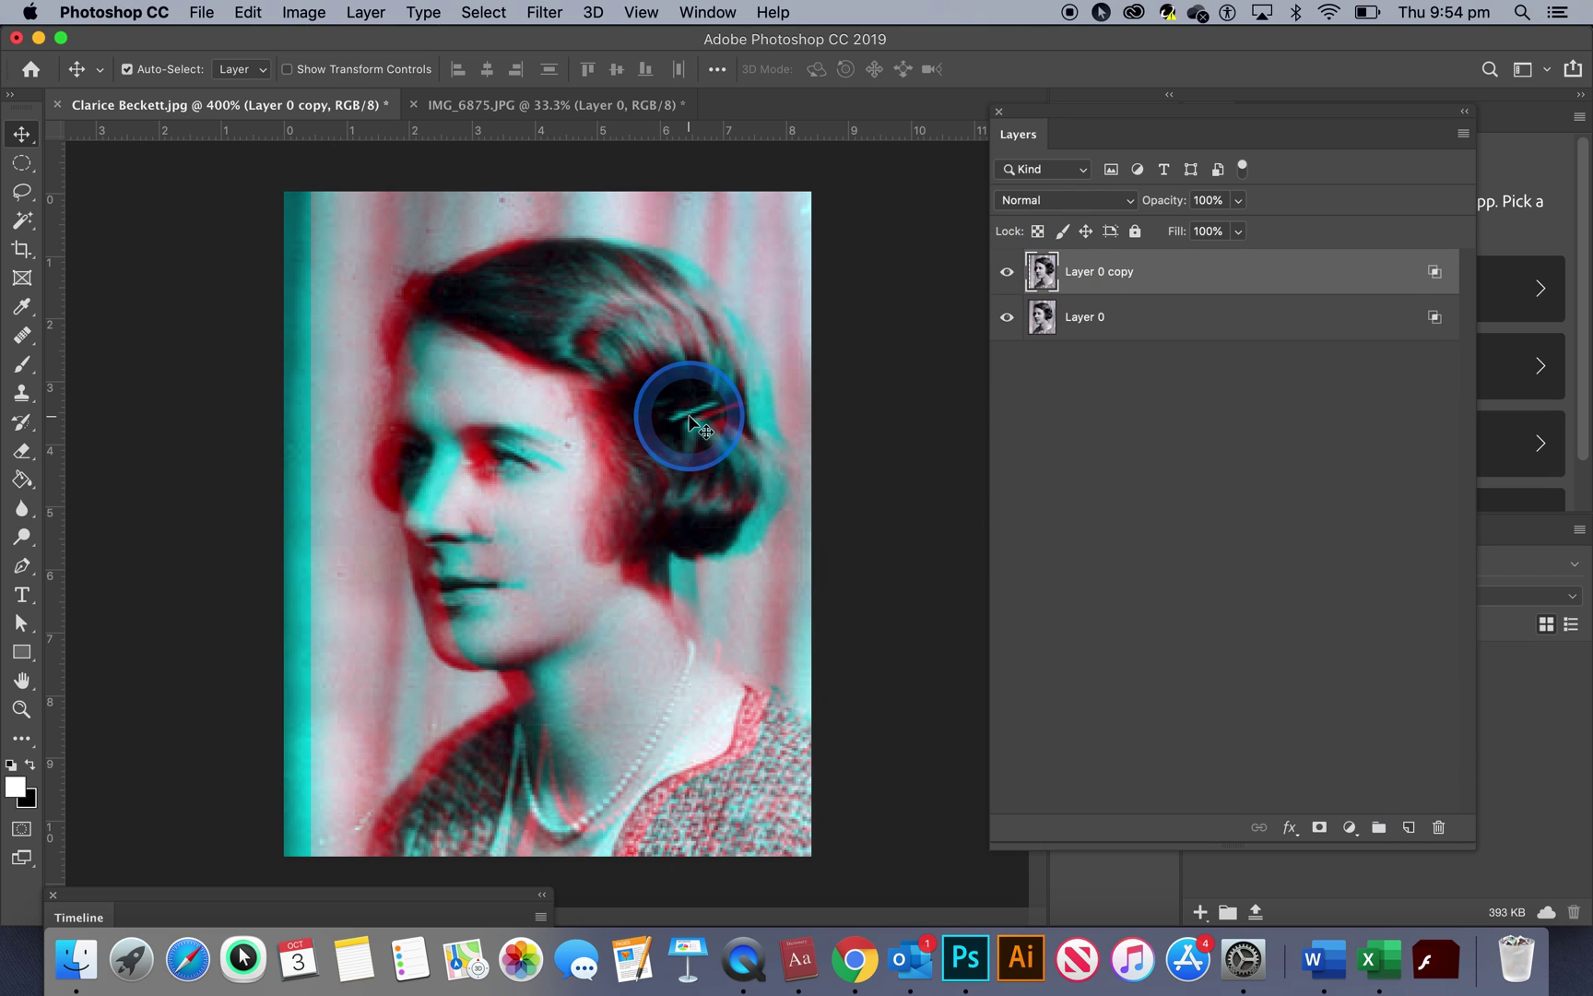
Open the portrait's image size settings and set the resolution to 300 pixels/inch.
{"action": "left_click", "coordinate": [308, 12]}
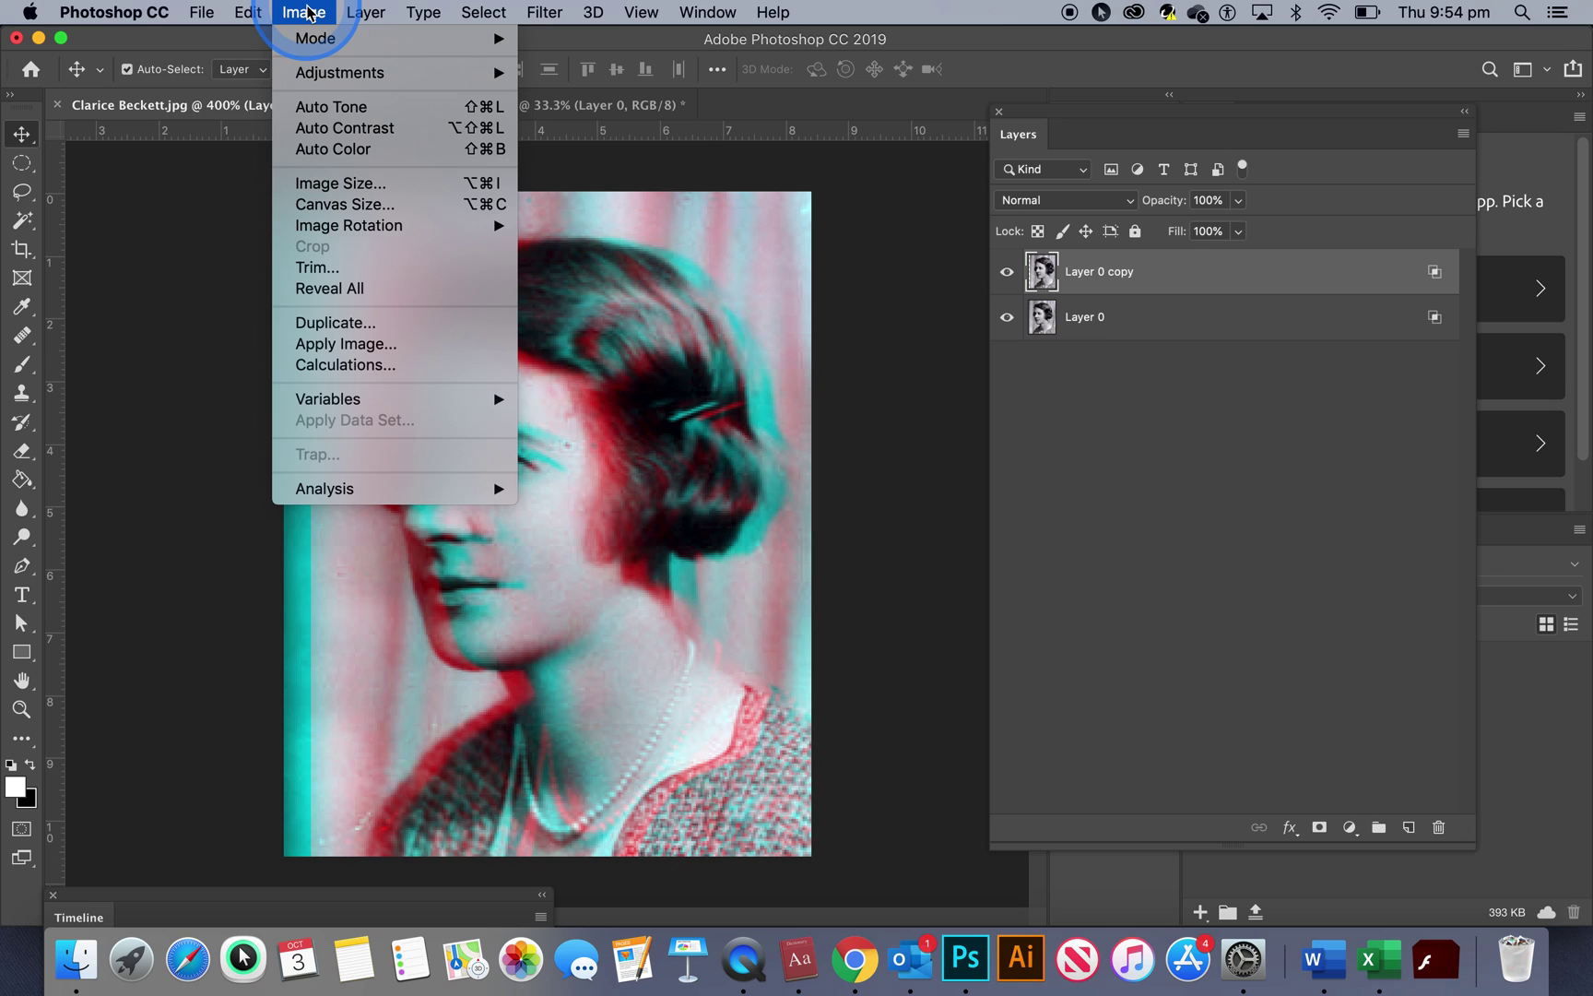
{"action": "left_click", "coordinate": [327, 184]}
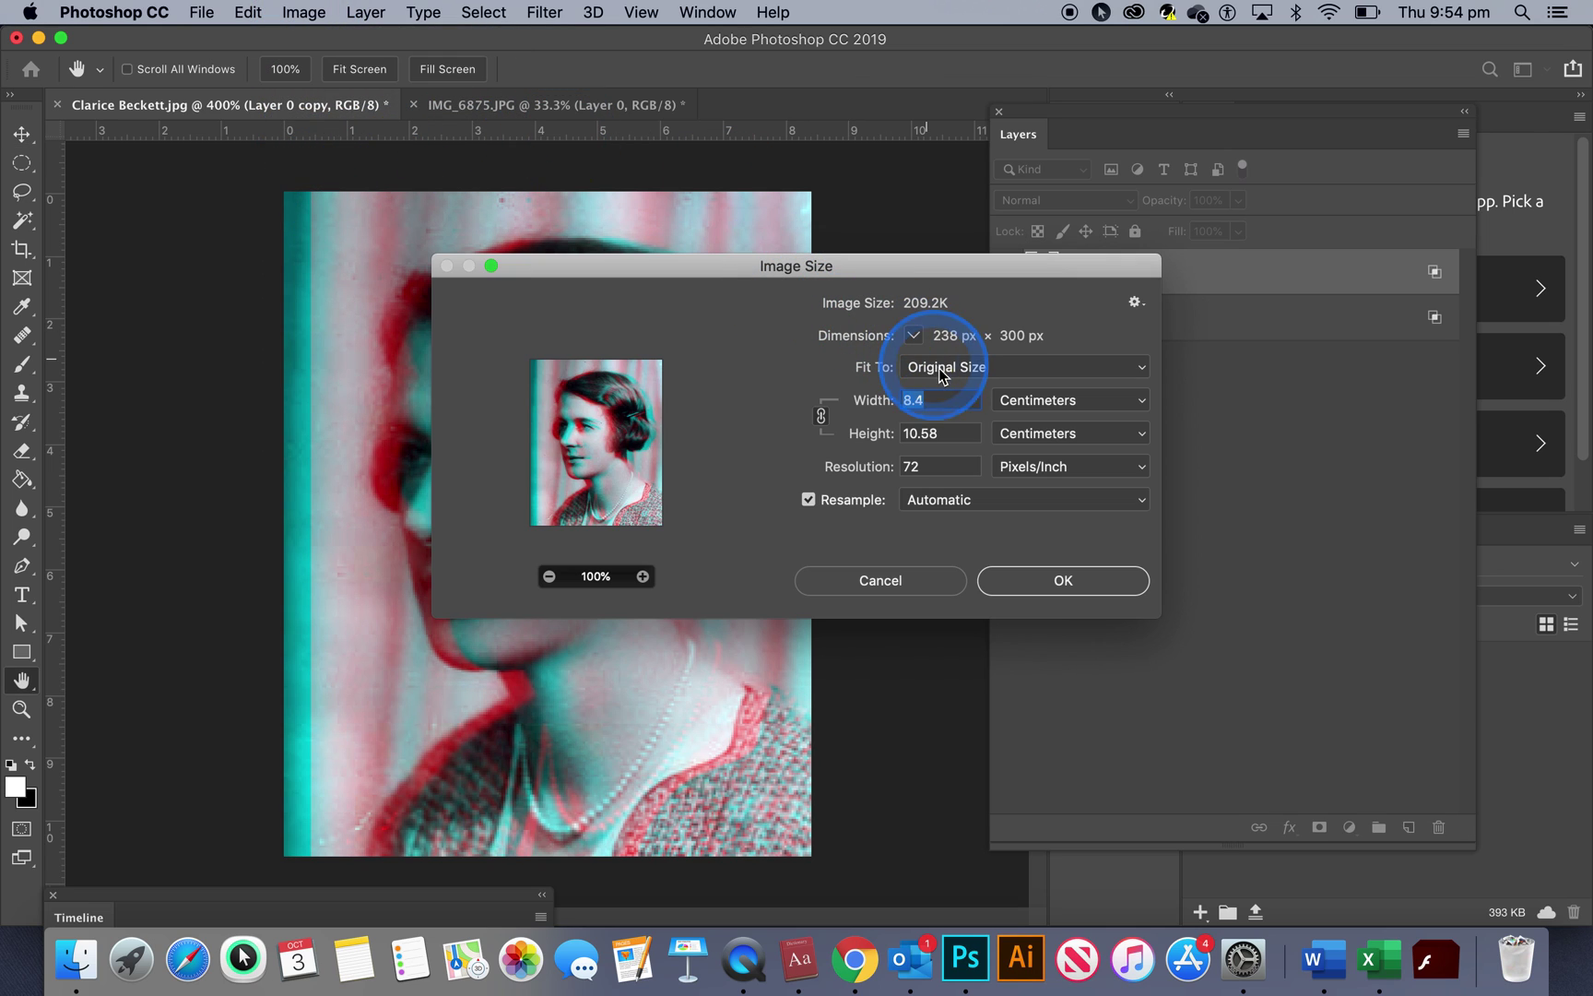
{"action": "left_click", "coordinate": [924, 466]}
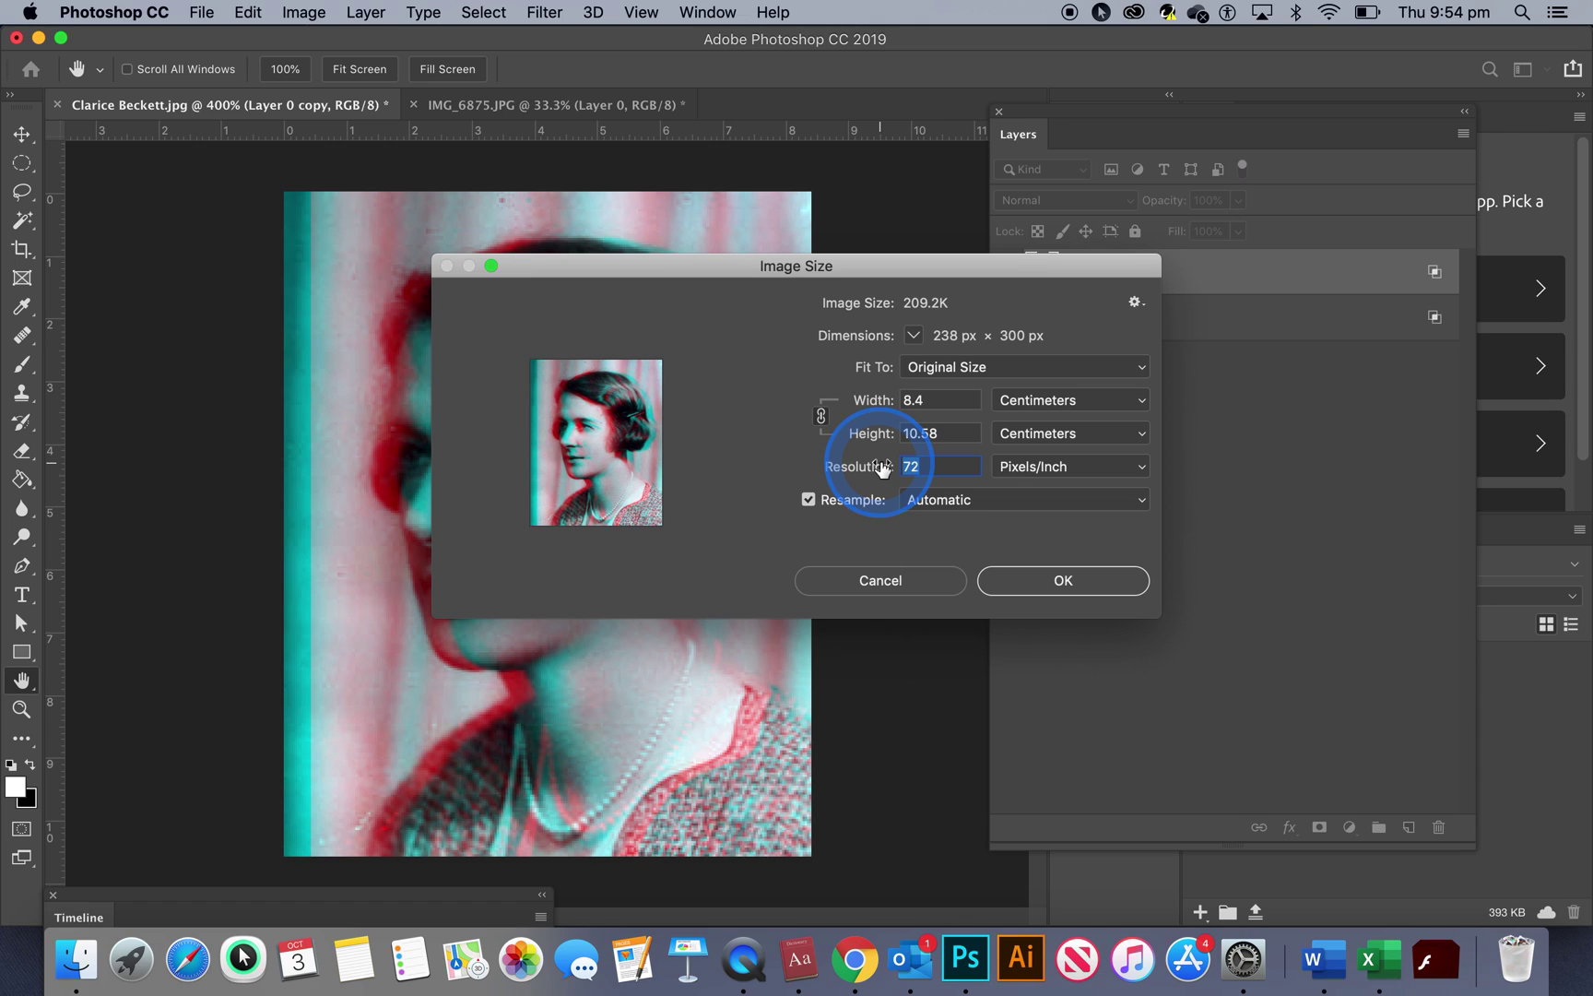
{"action": "type", "text": "300"}
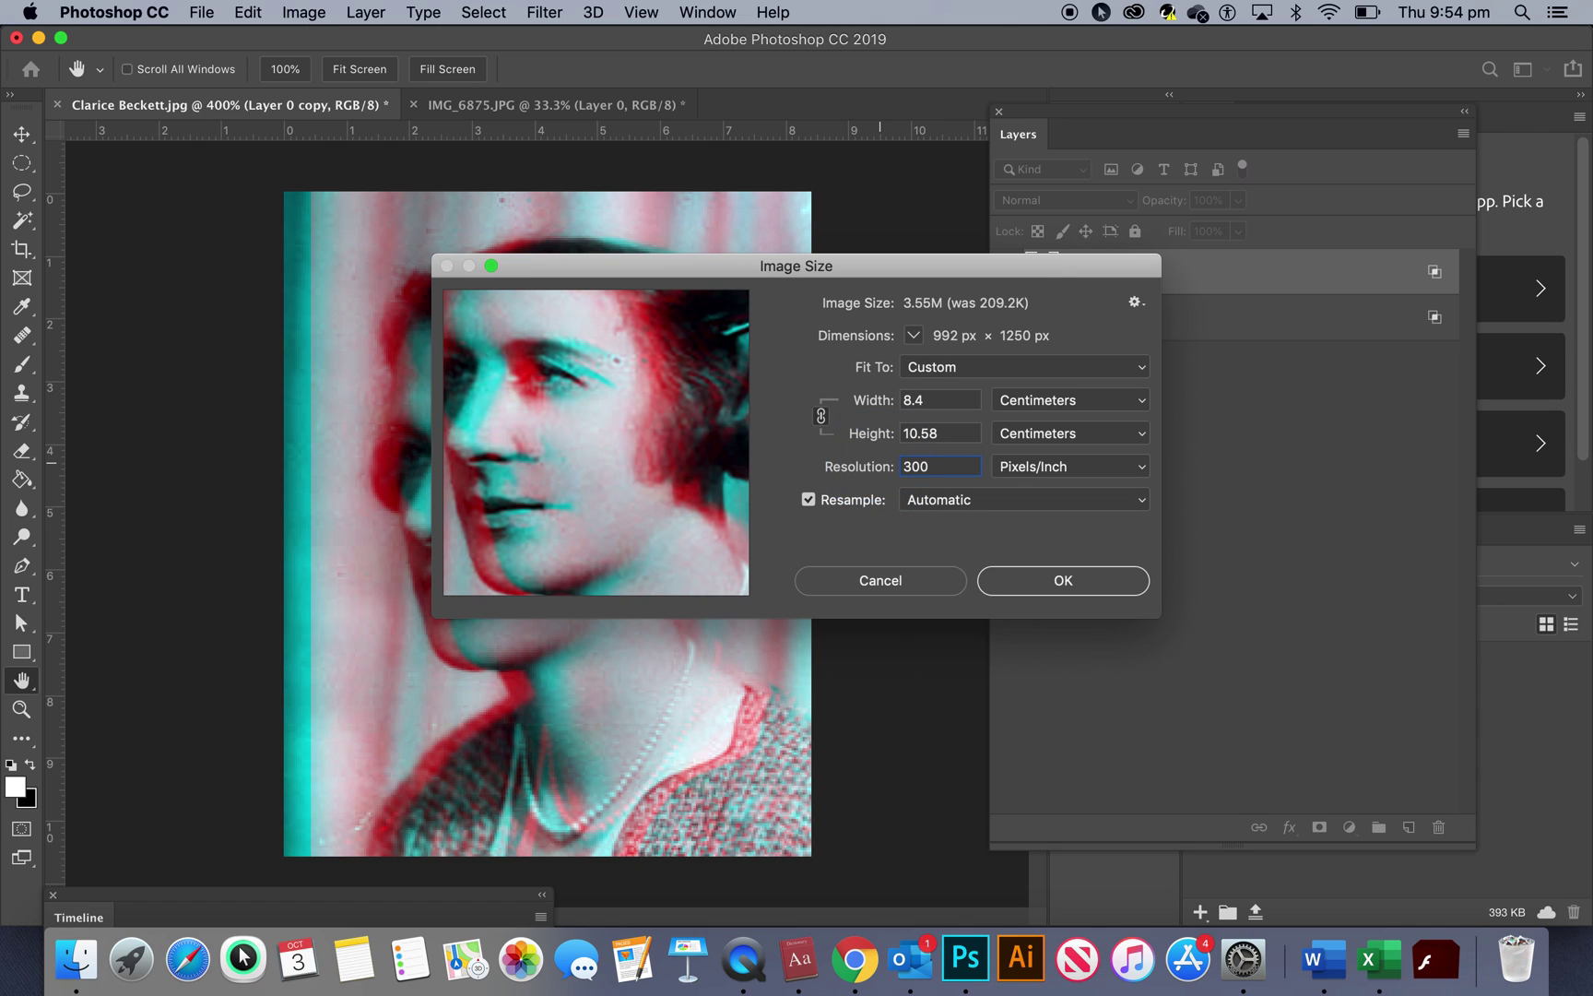
Try widths of 21 cm and 16 cm for the portrait in the image size settings.
{"action": "double_click", "coordinate": [928, 400]}
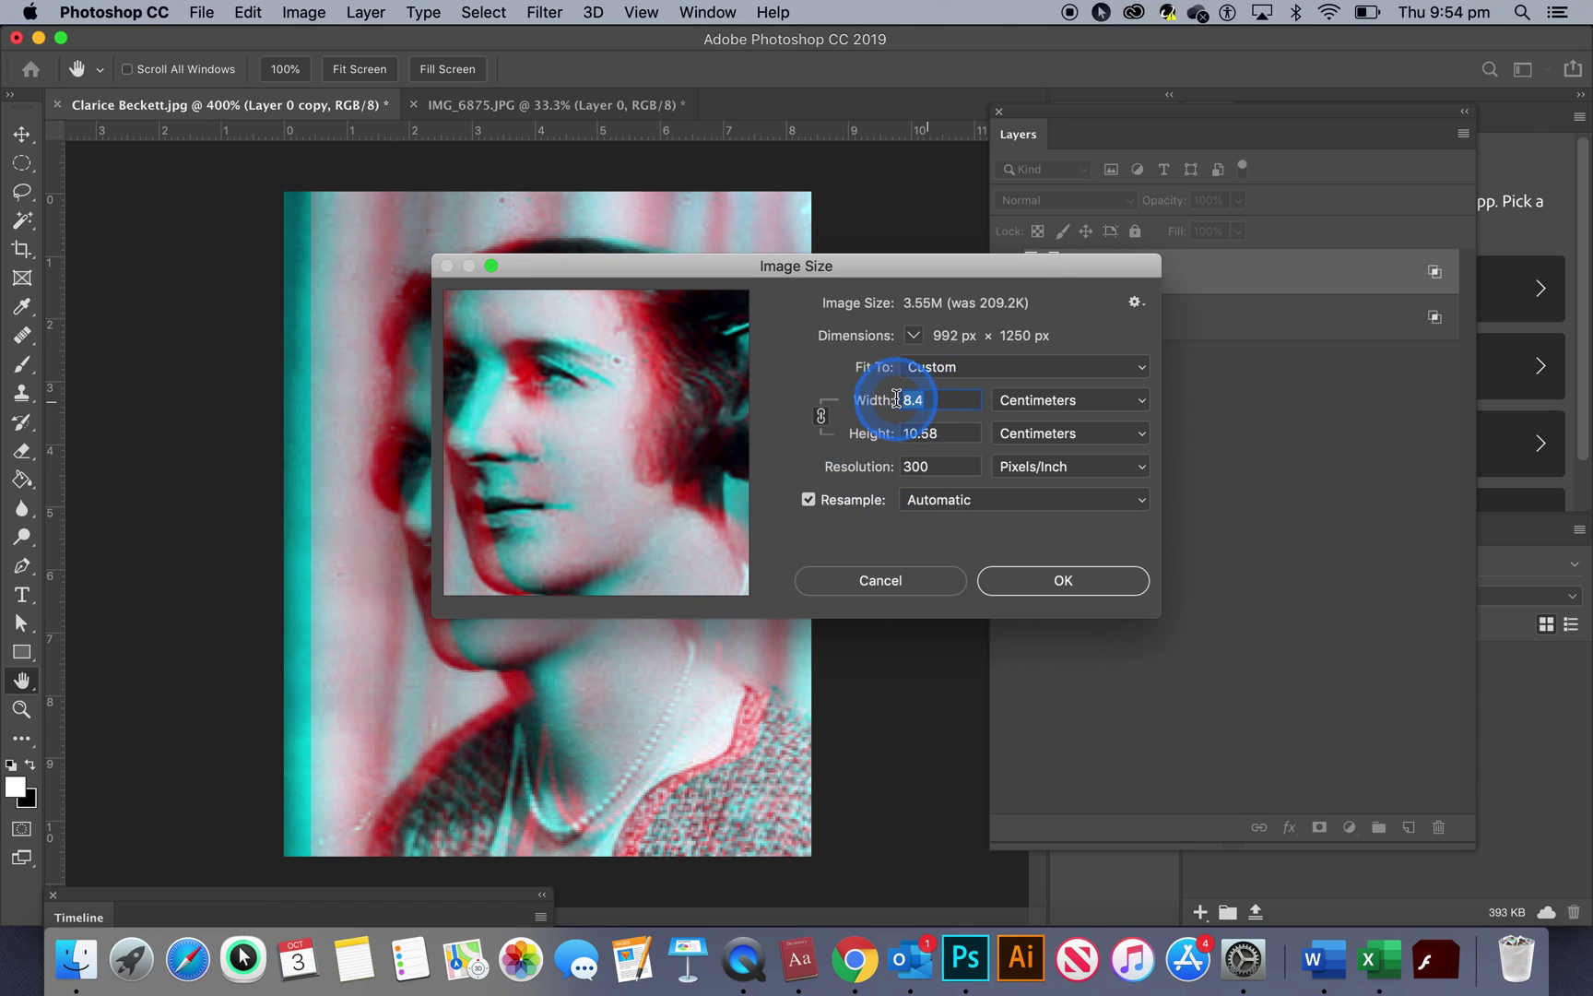
{"action": "type", "text": "21"}
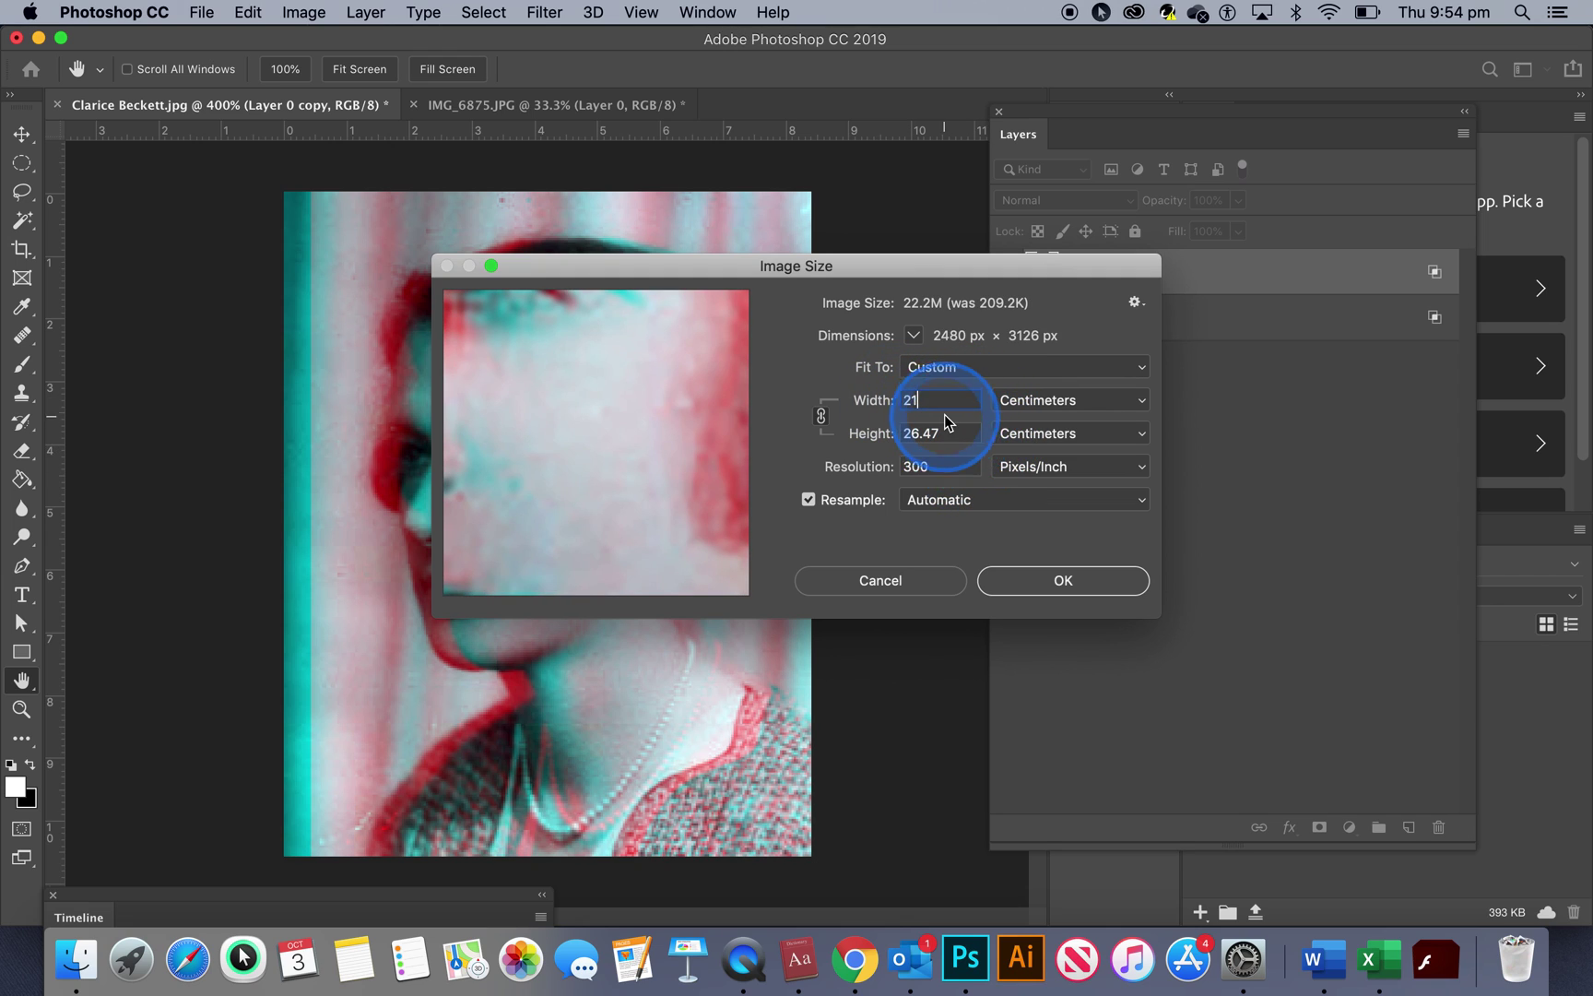
{"action": "key", "text": "BackSpace"}
{"action": "key", "text": "BackSpace"}
{"action": "type", "text": "16"}
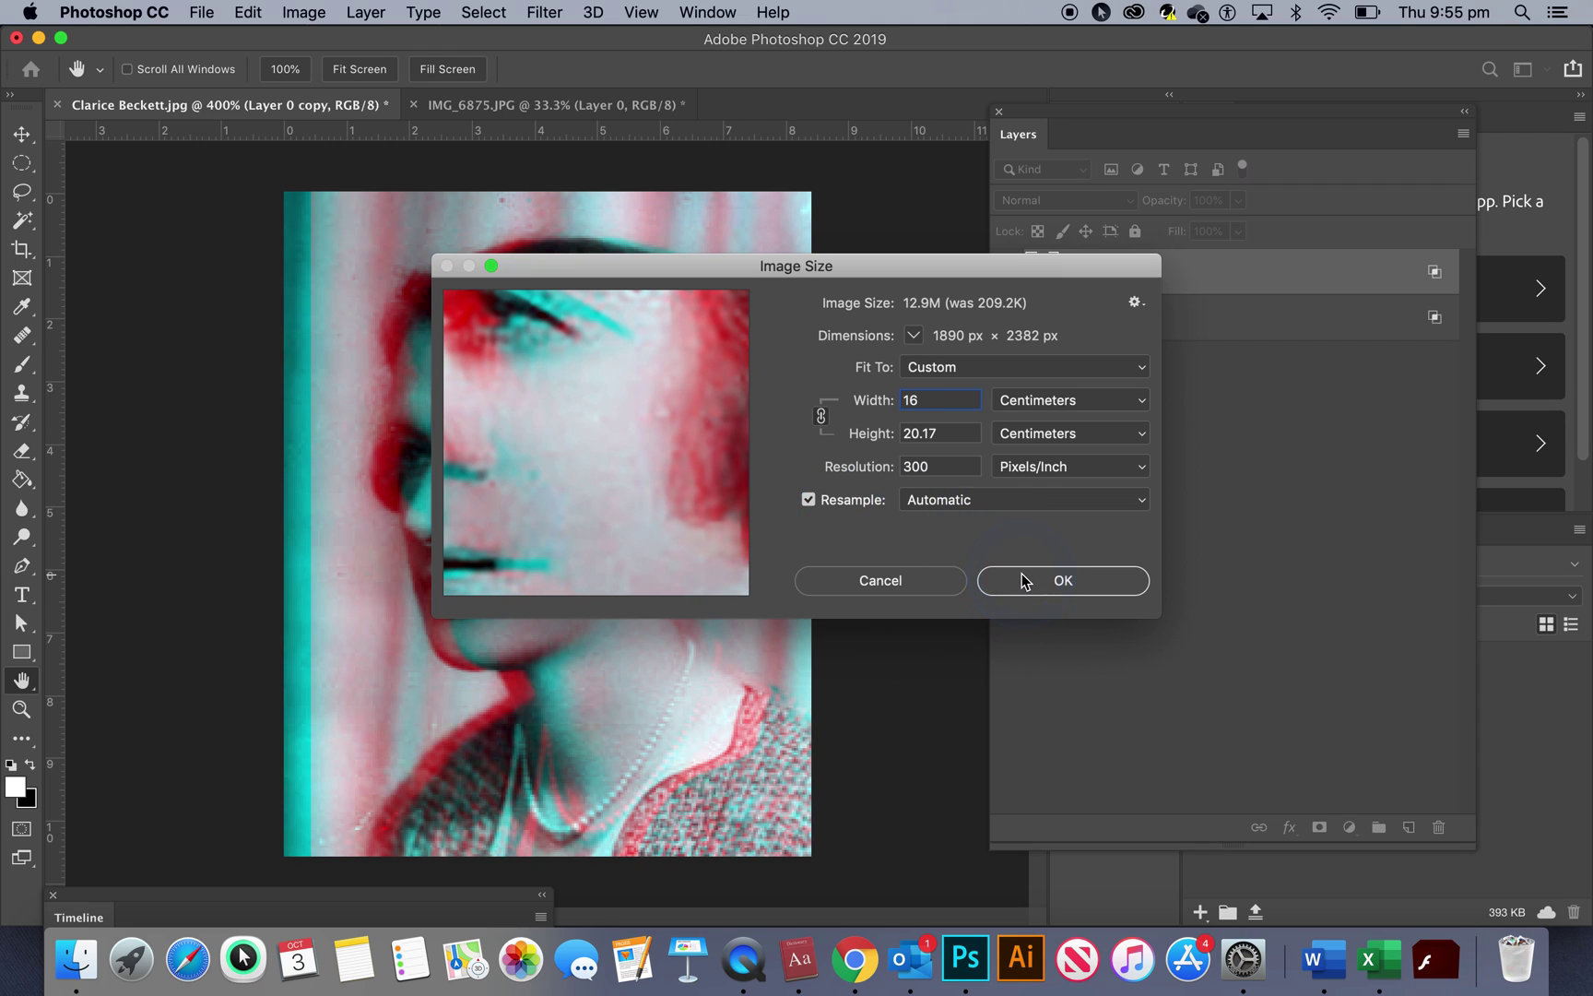
Set the portrait's width to 10 cm and apply the new image size.
{"action": "key", "text": "BackSpace"}
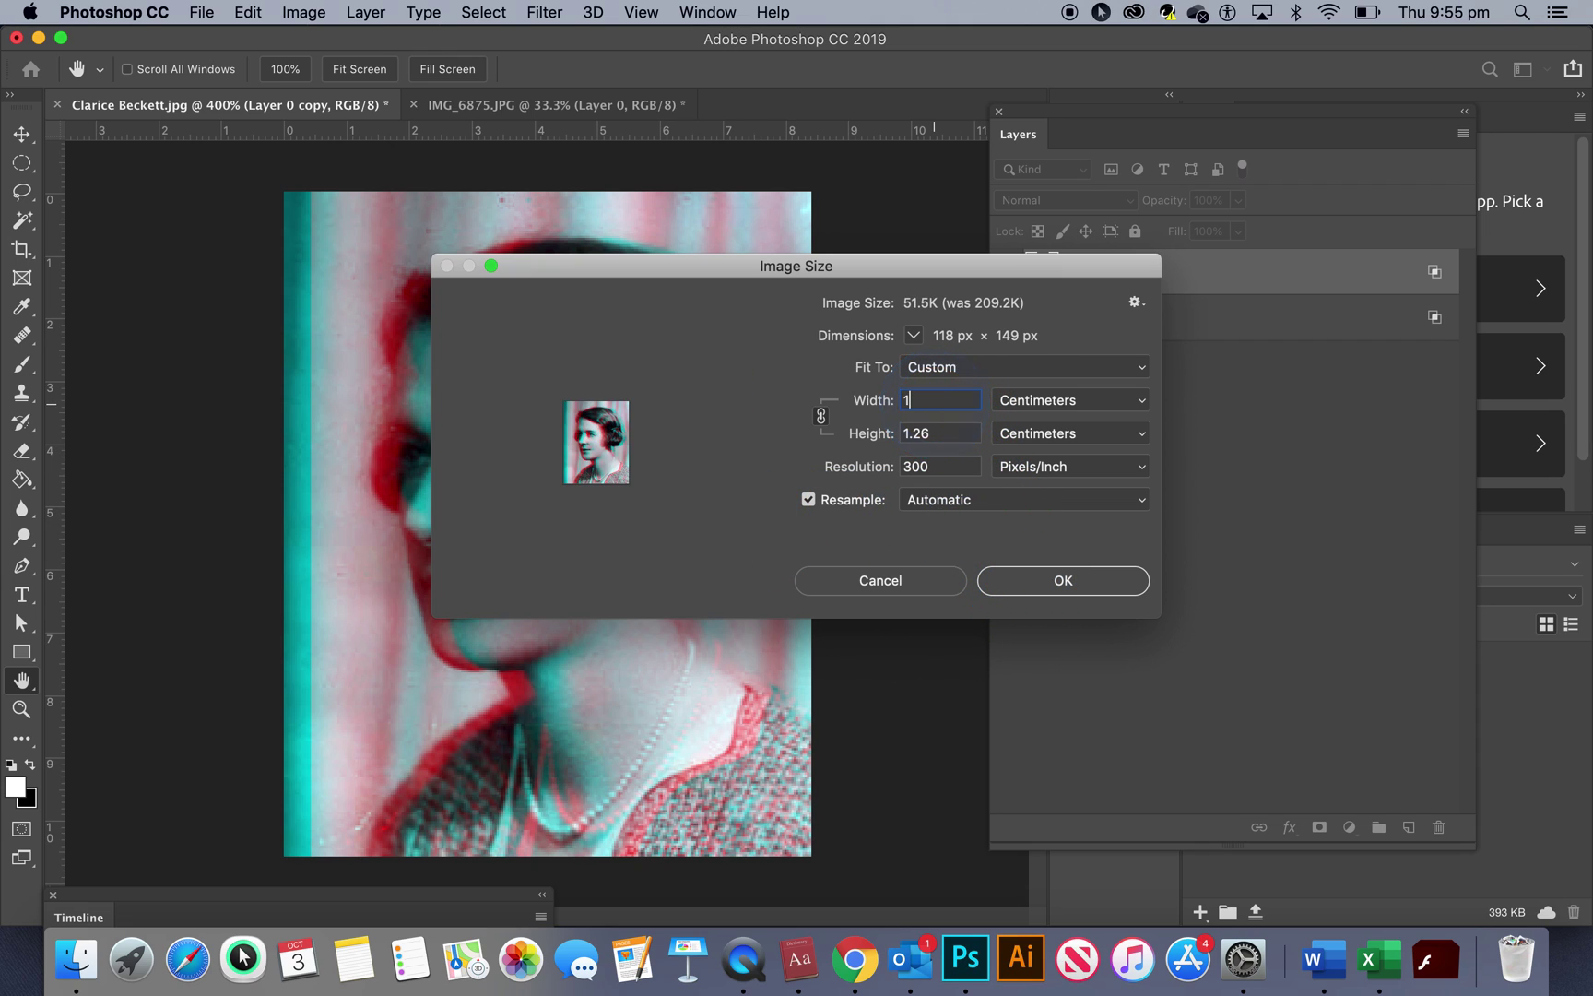
{"action": "type", "text": "0"}
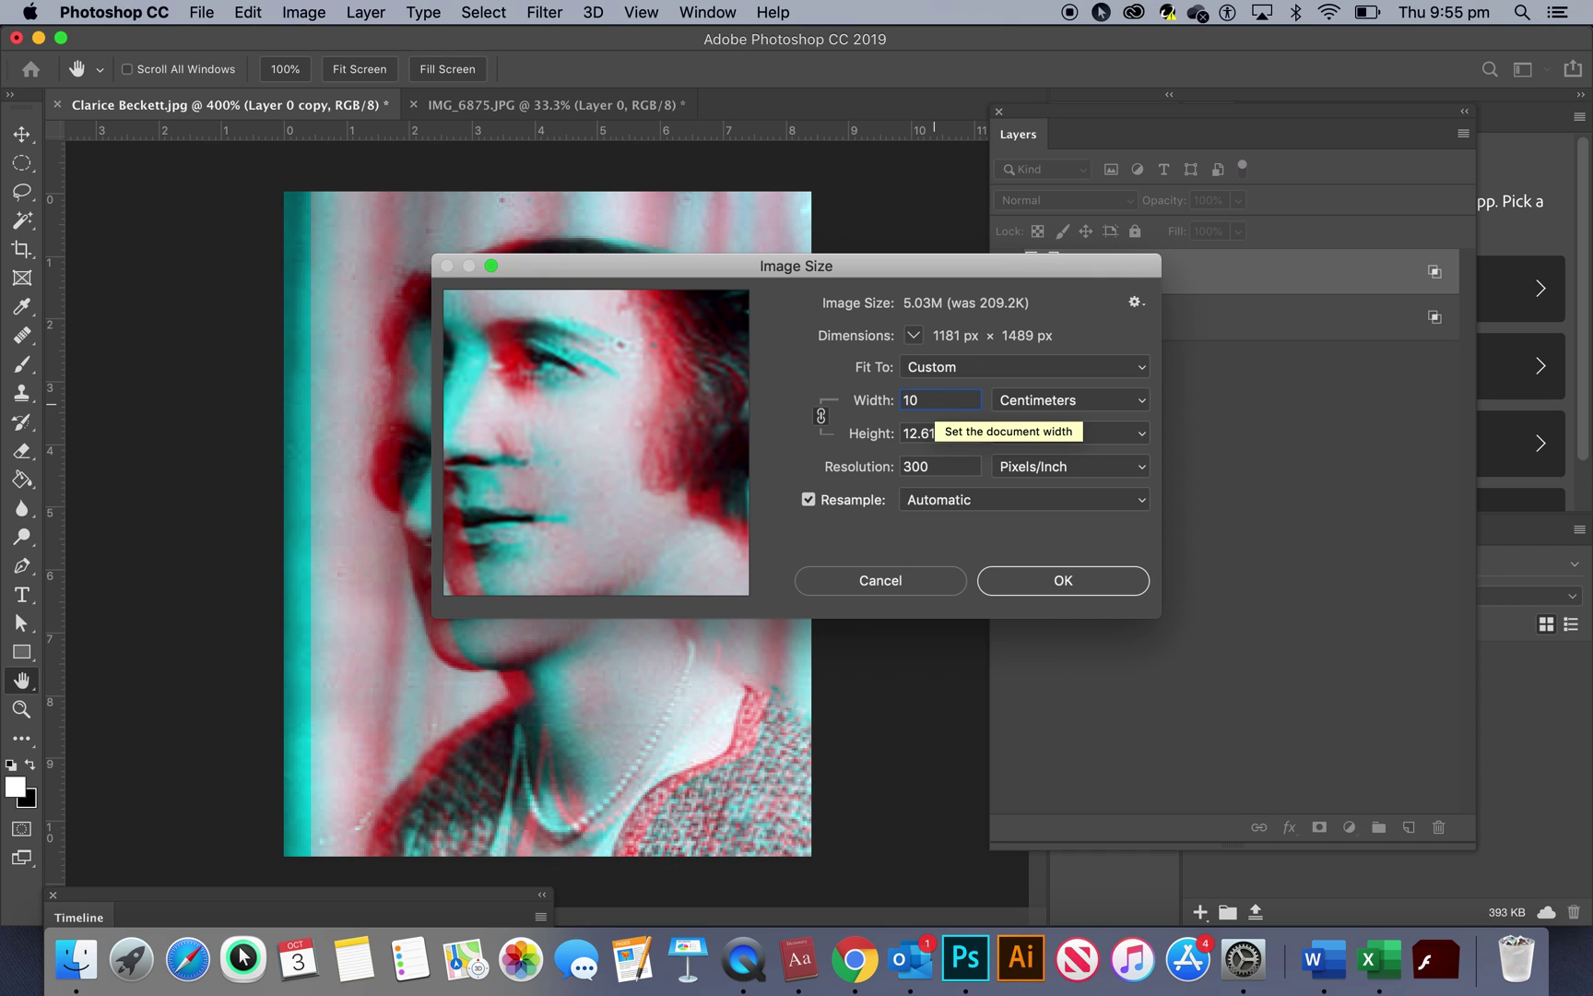
{"action": "left_click", "coordinate": [1039, 578]}
{"action": "key", "text": "v"}
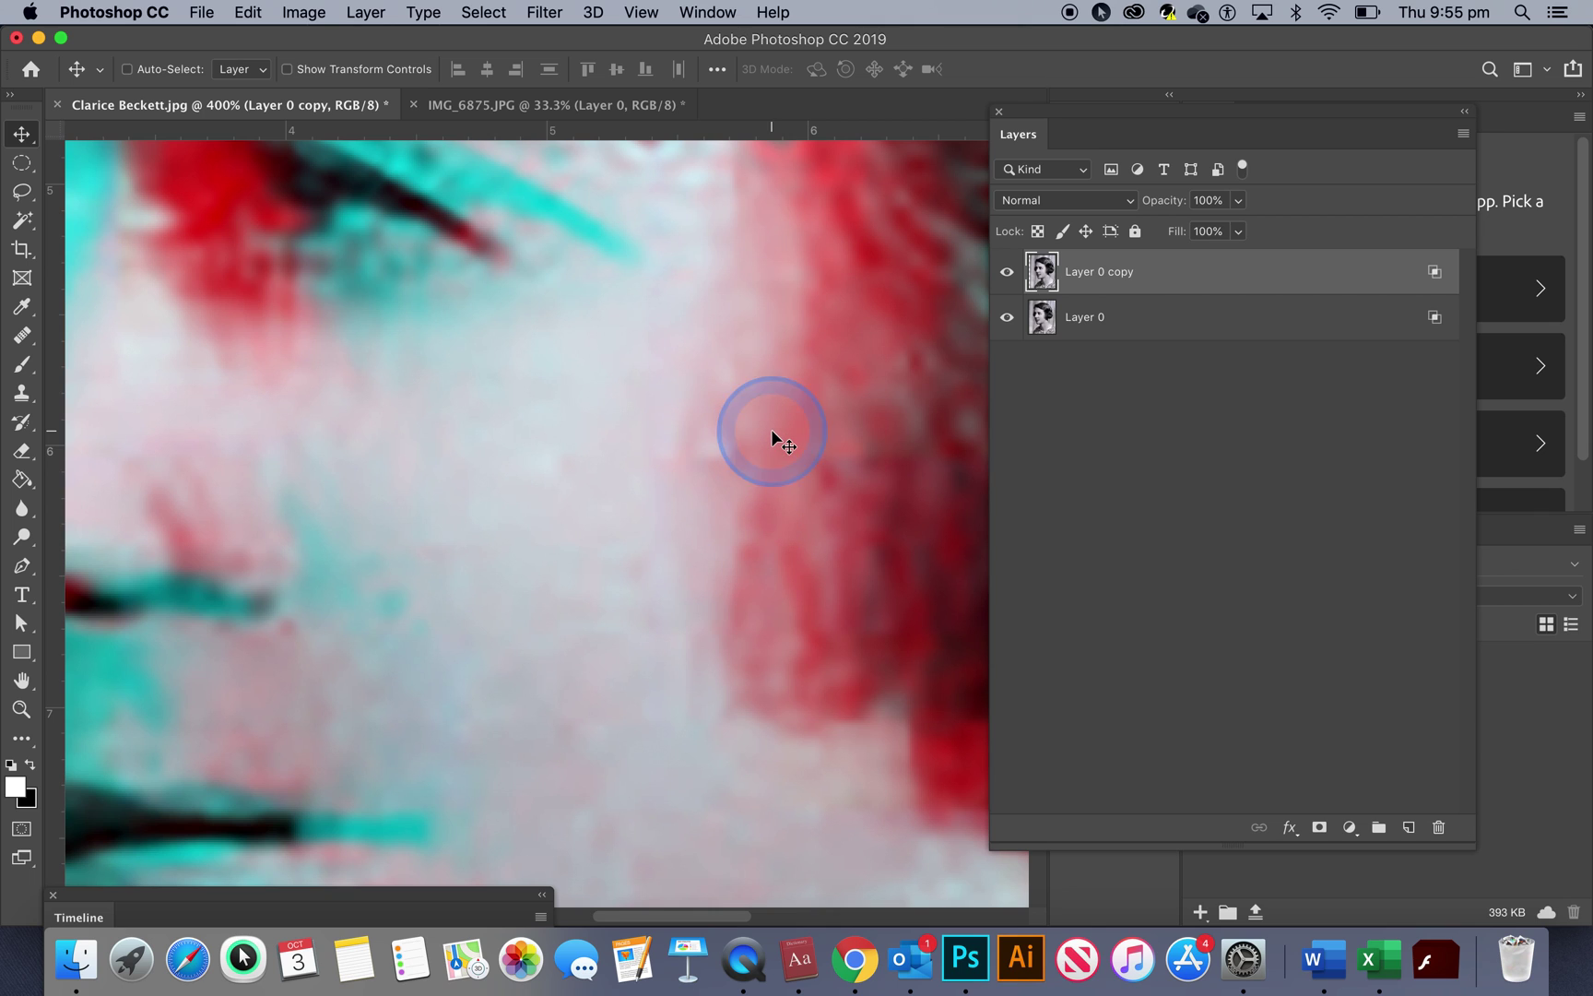
{"action": "key", "text": "super+0"}
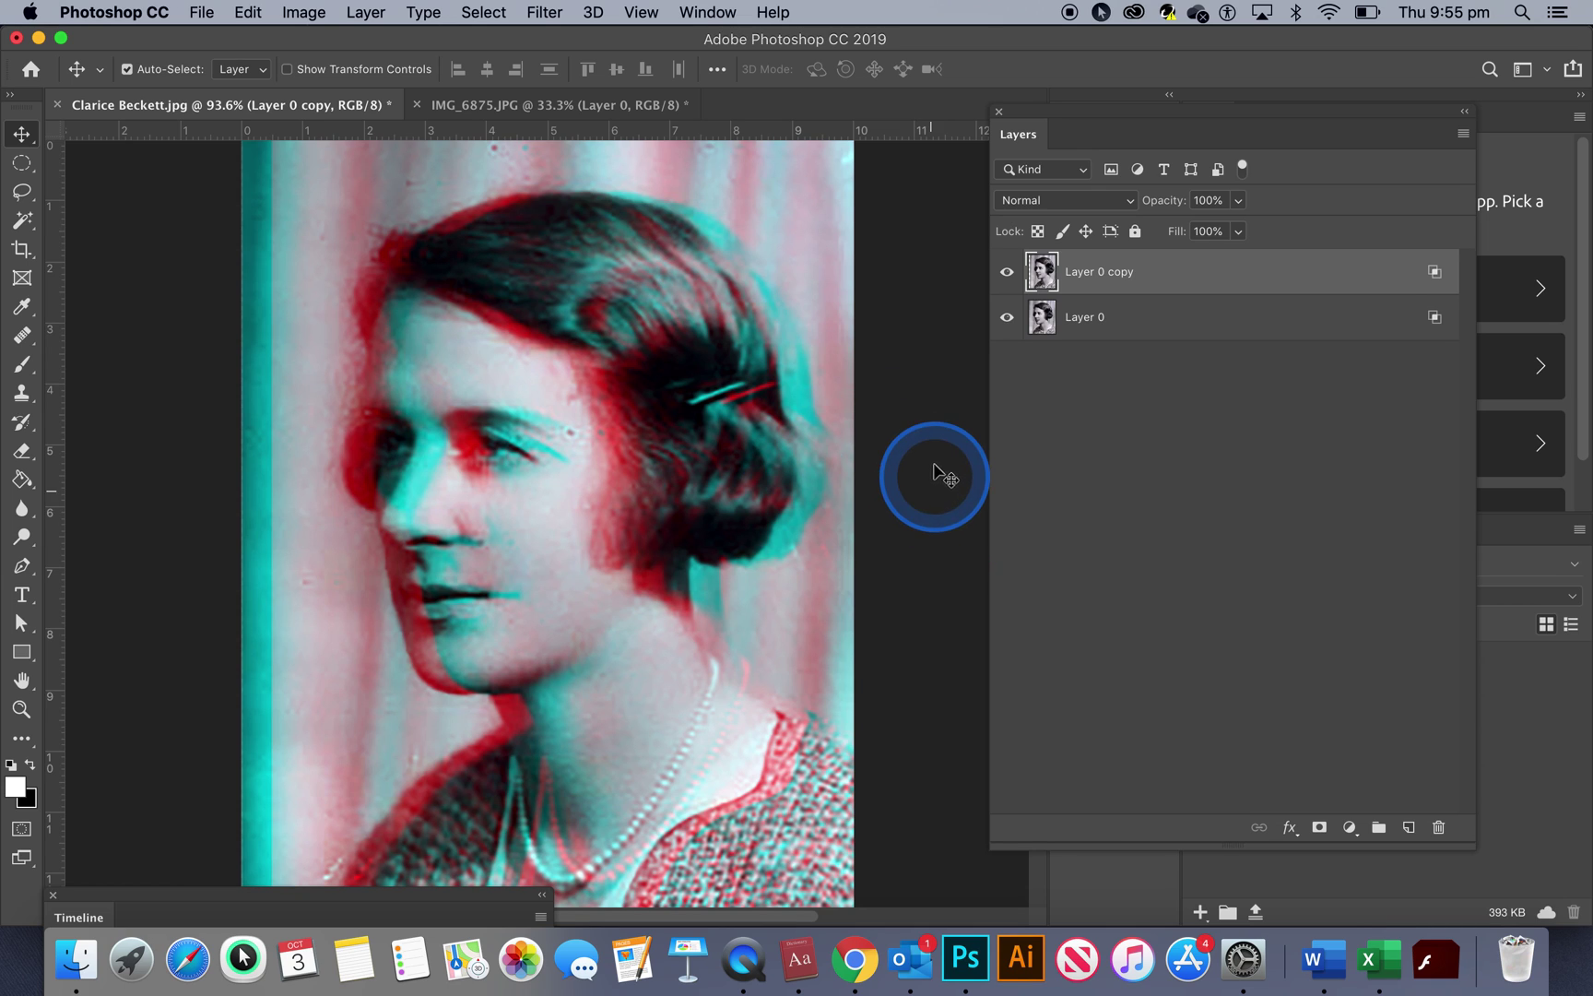
Copy the selected palm tree photo from IMG_6875.JPG and paste it into the portrait document as a new layer.
{"action": "left_click", "coordinate": [613, 106]}
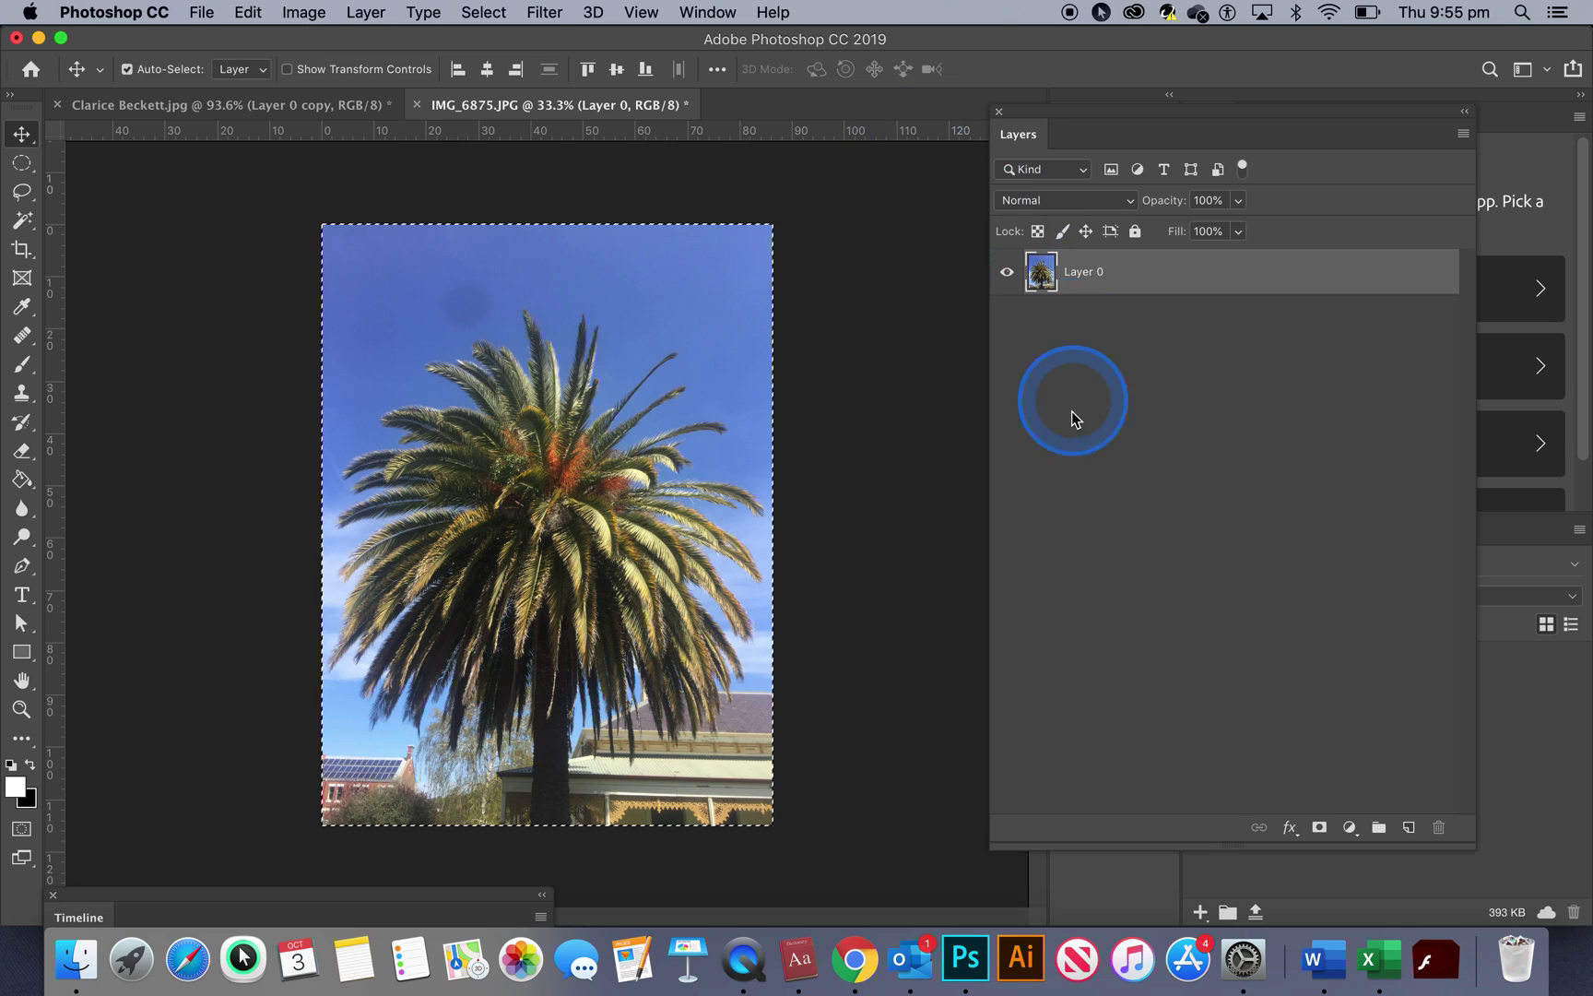
{"action": "key", "text": "super+c"}
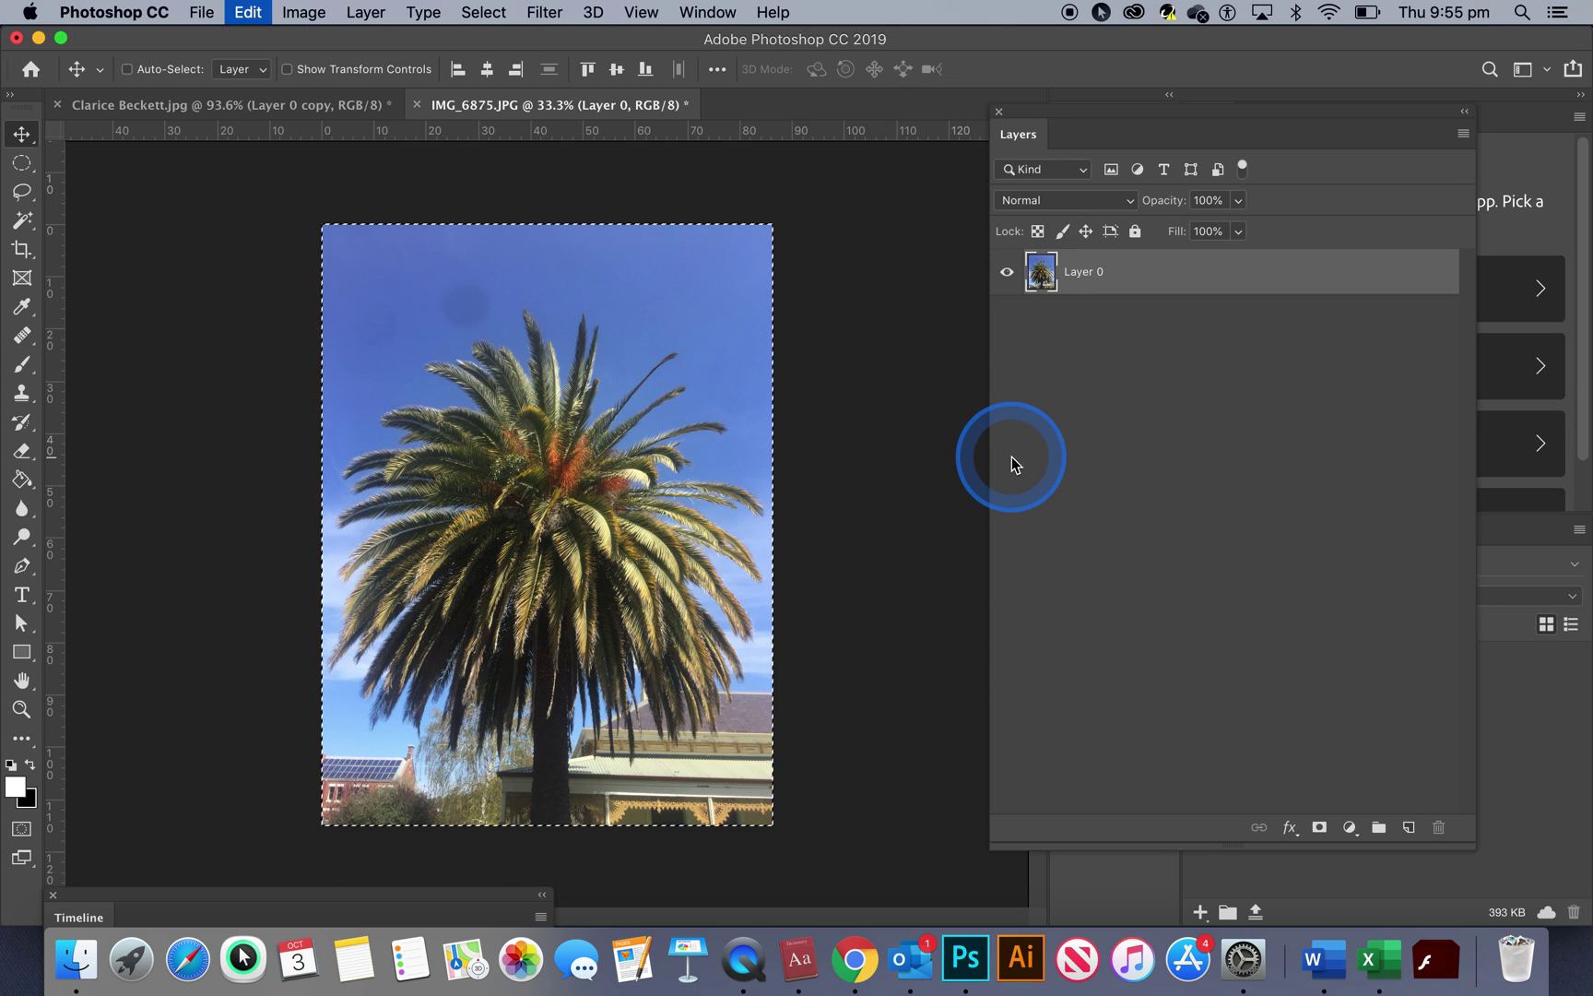
{"action": "left_click", "coordinate": [307, 113]}
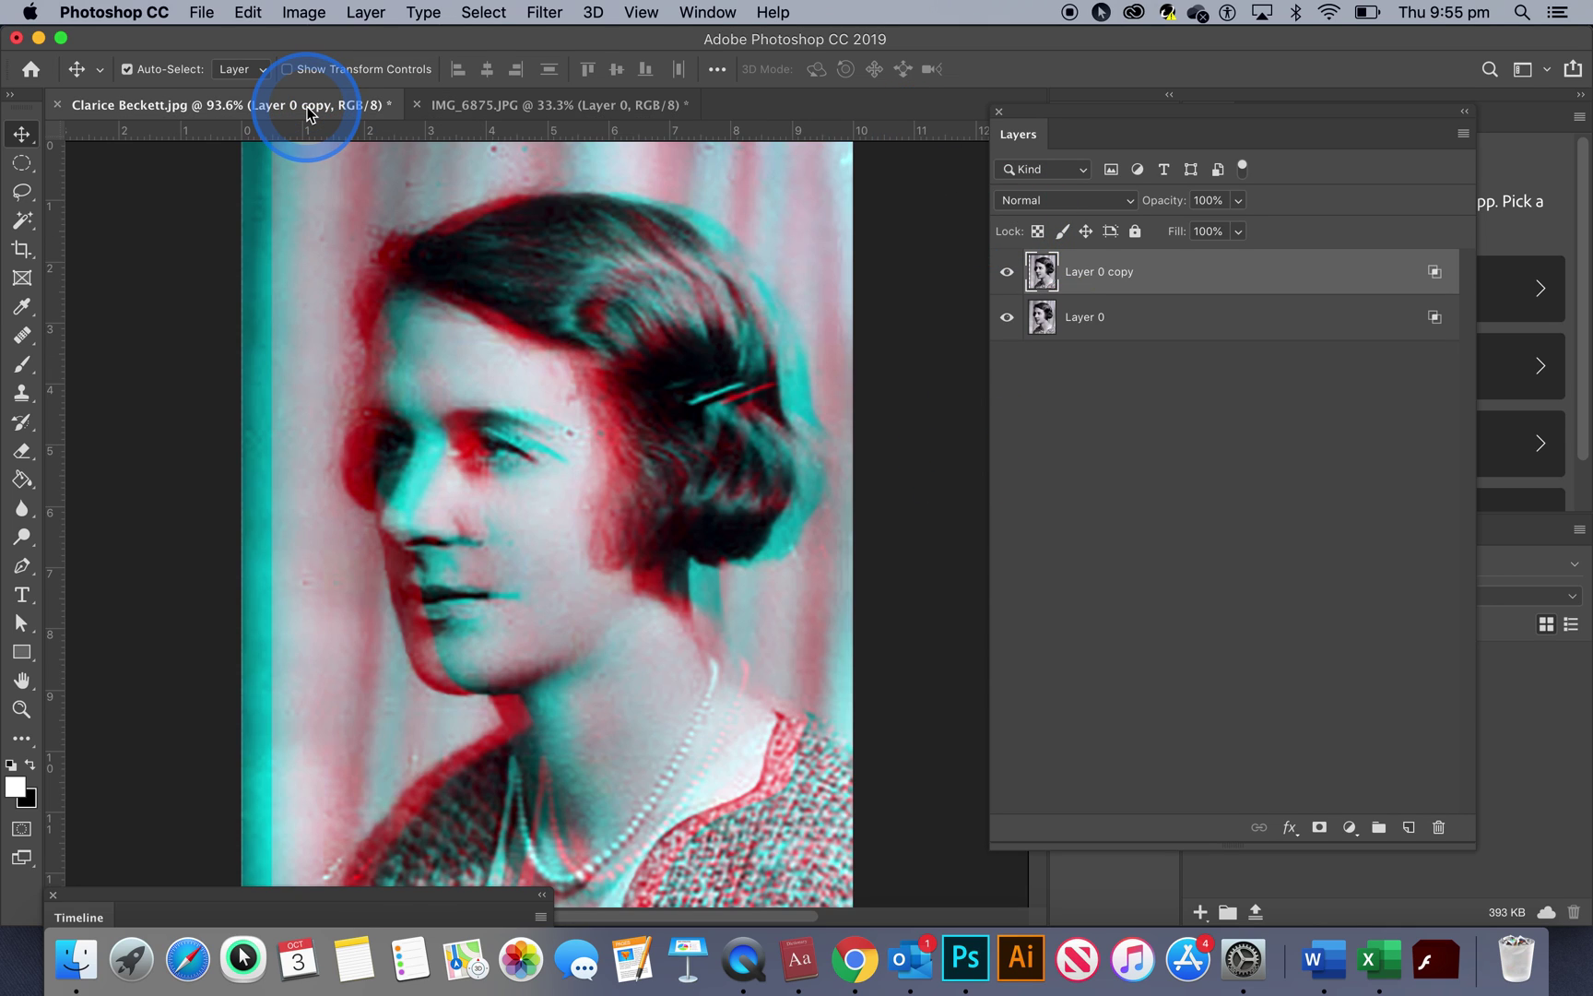
{"action": "key", "text": "super+v"}
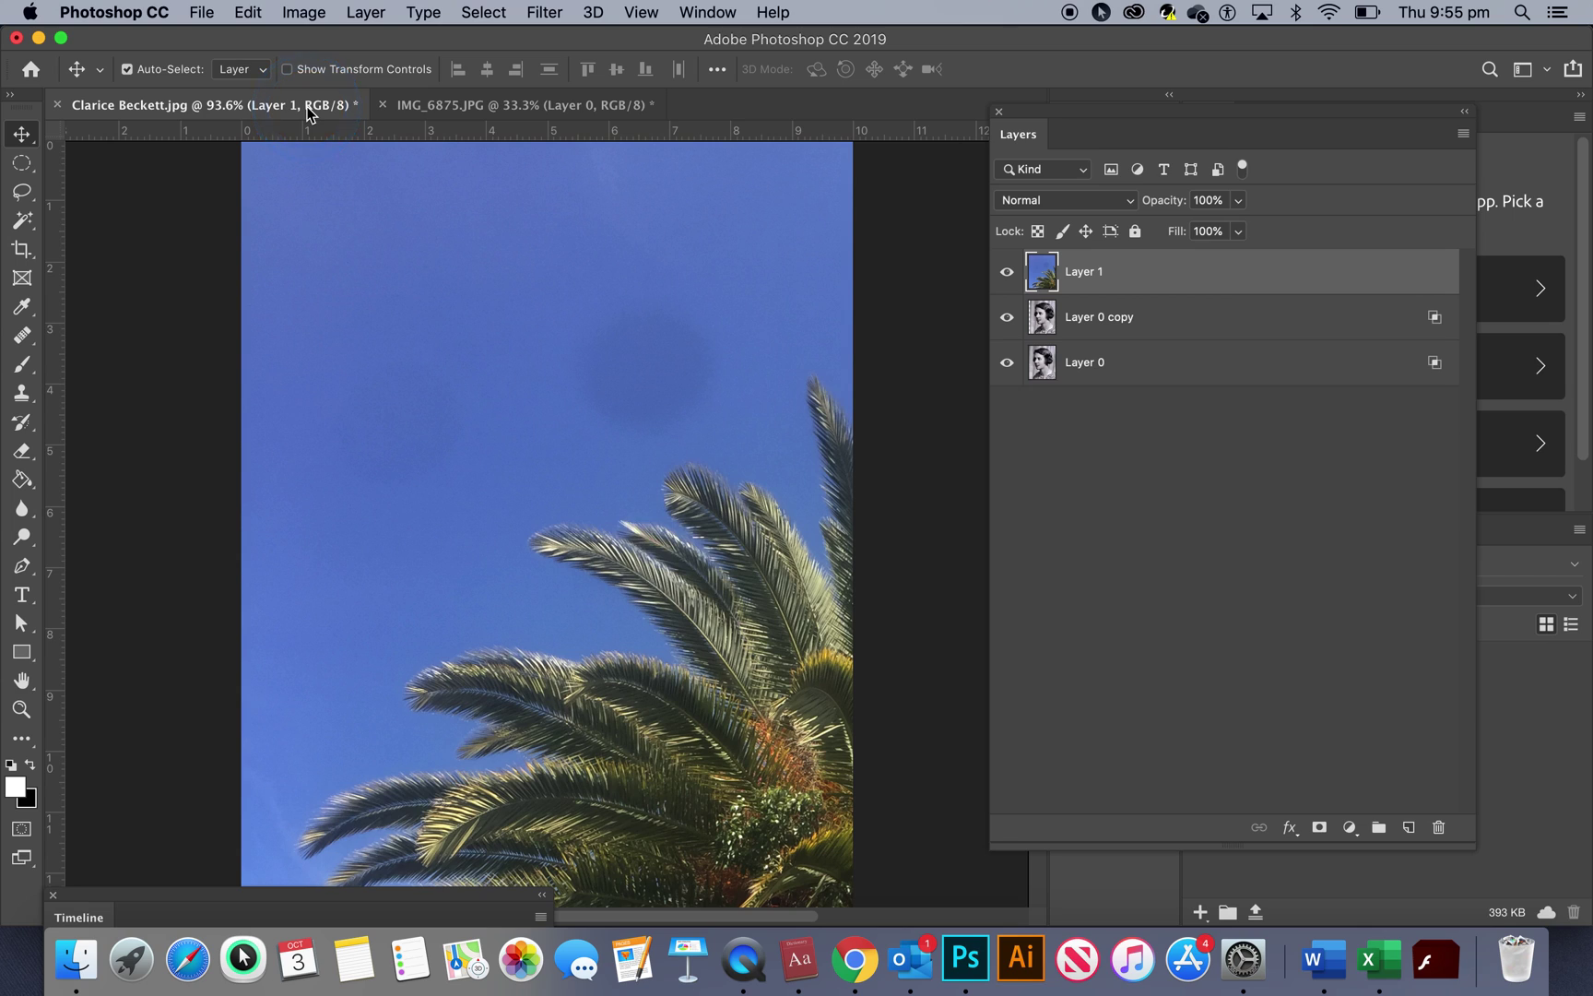
Scale the pasted palm layer to about 57% width and 70% height and position its crown over the portrait.
{"action": "key", "text": "super+t"}
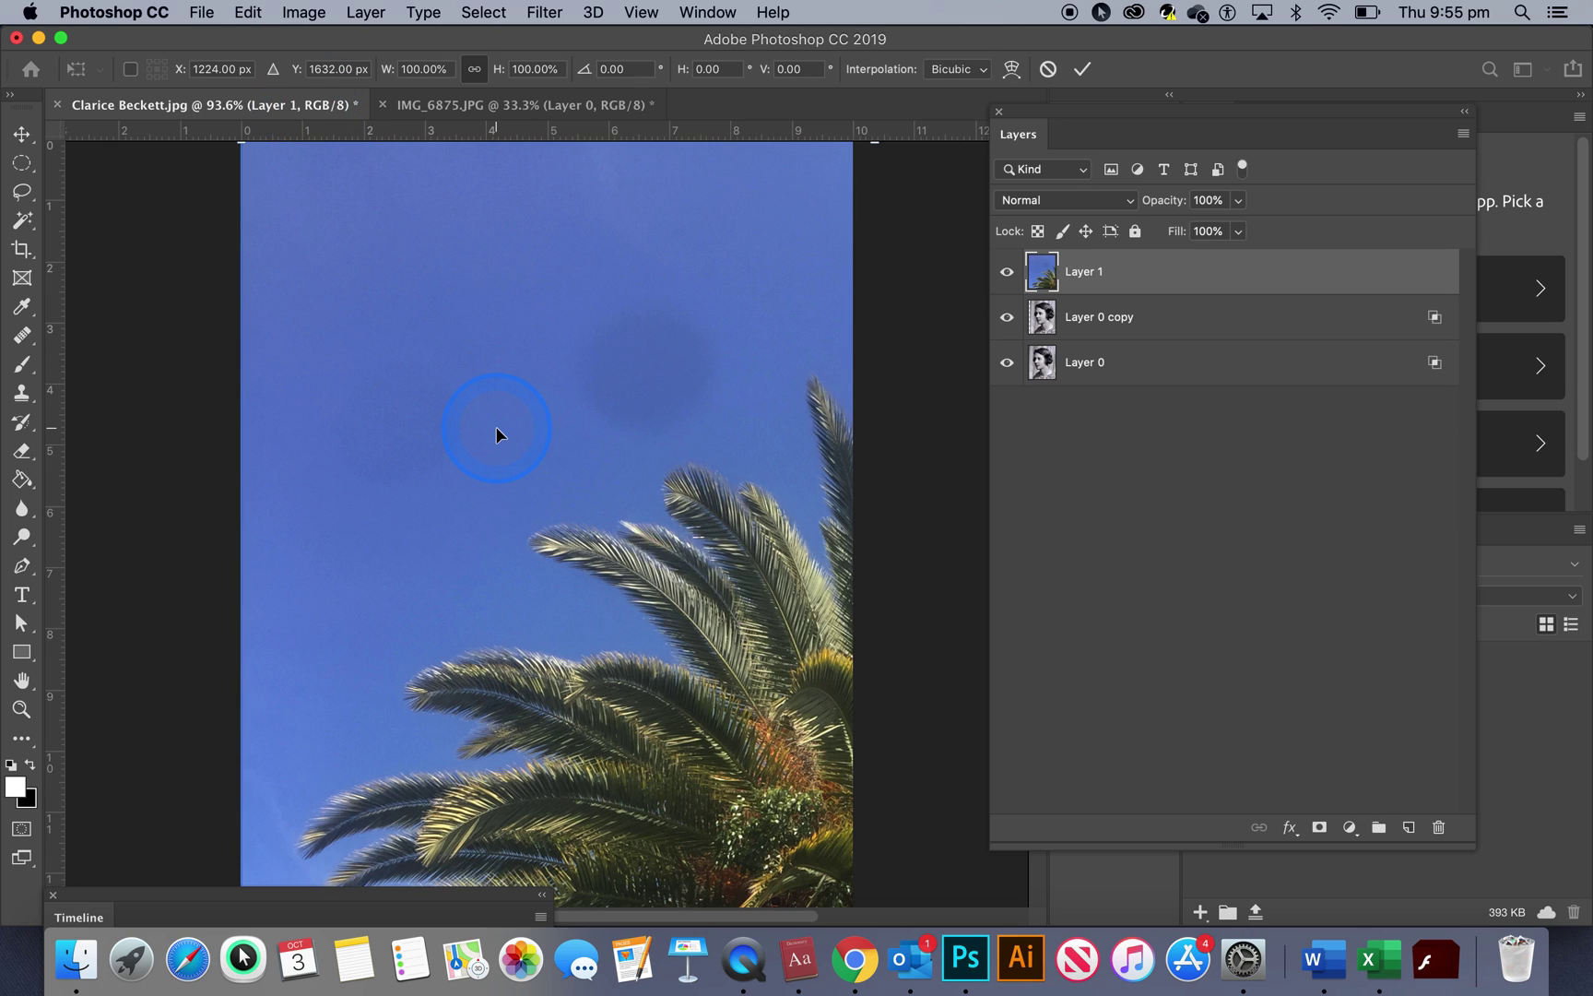
{"action": "scroll", "coordinate": [228, 150], "scroll_direction": "up", "scroll_amount": 3}
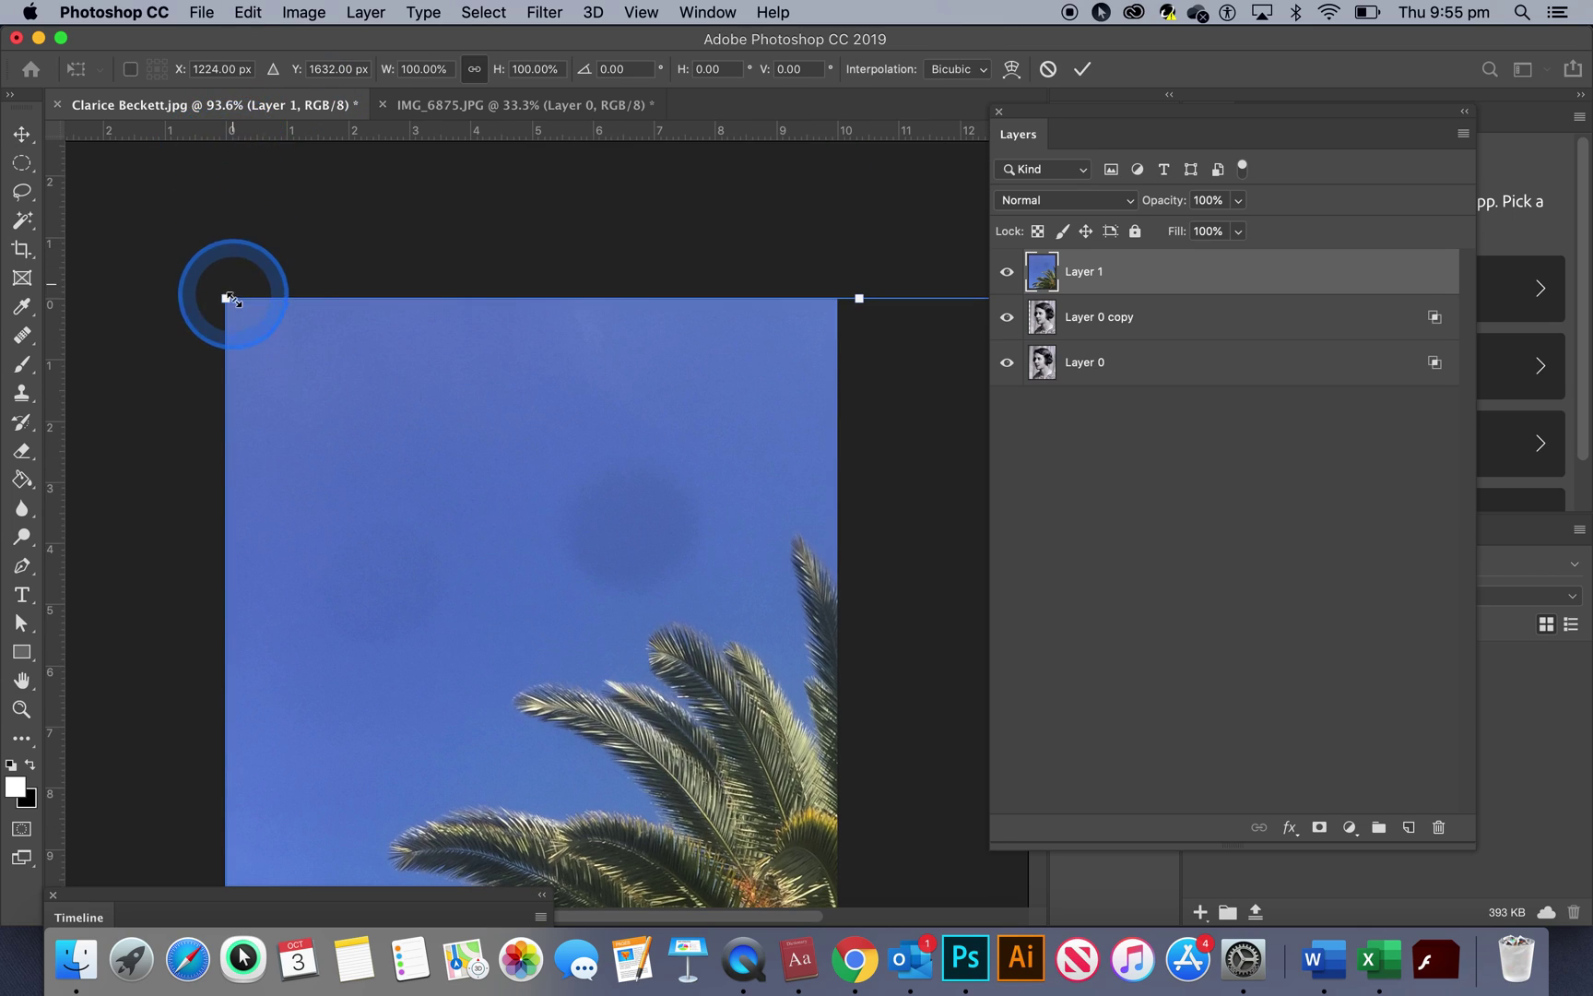
{"action": "left_click_drag", "start_coordinate": [226, 295], "coordinate": [182, 217]}
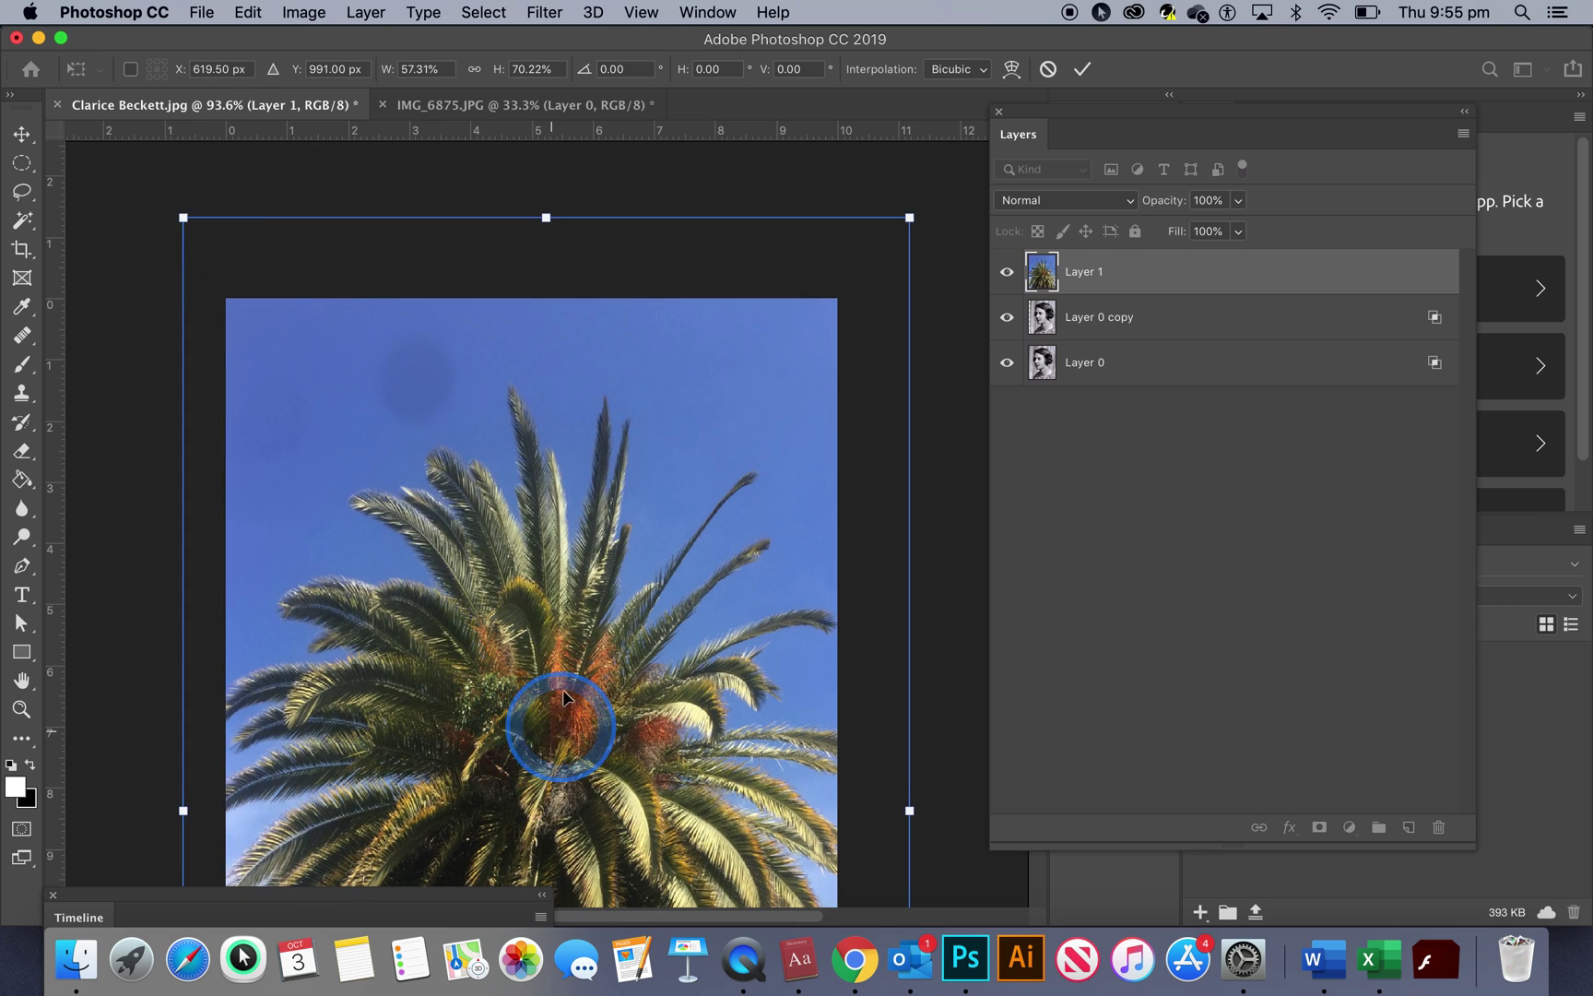
{"action": "left_click_drag", "start_coordinate": [558, 651], "coordinate": [570, 588]}
{"action": "key", "text": "super+0"}
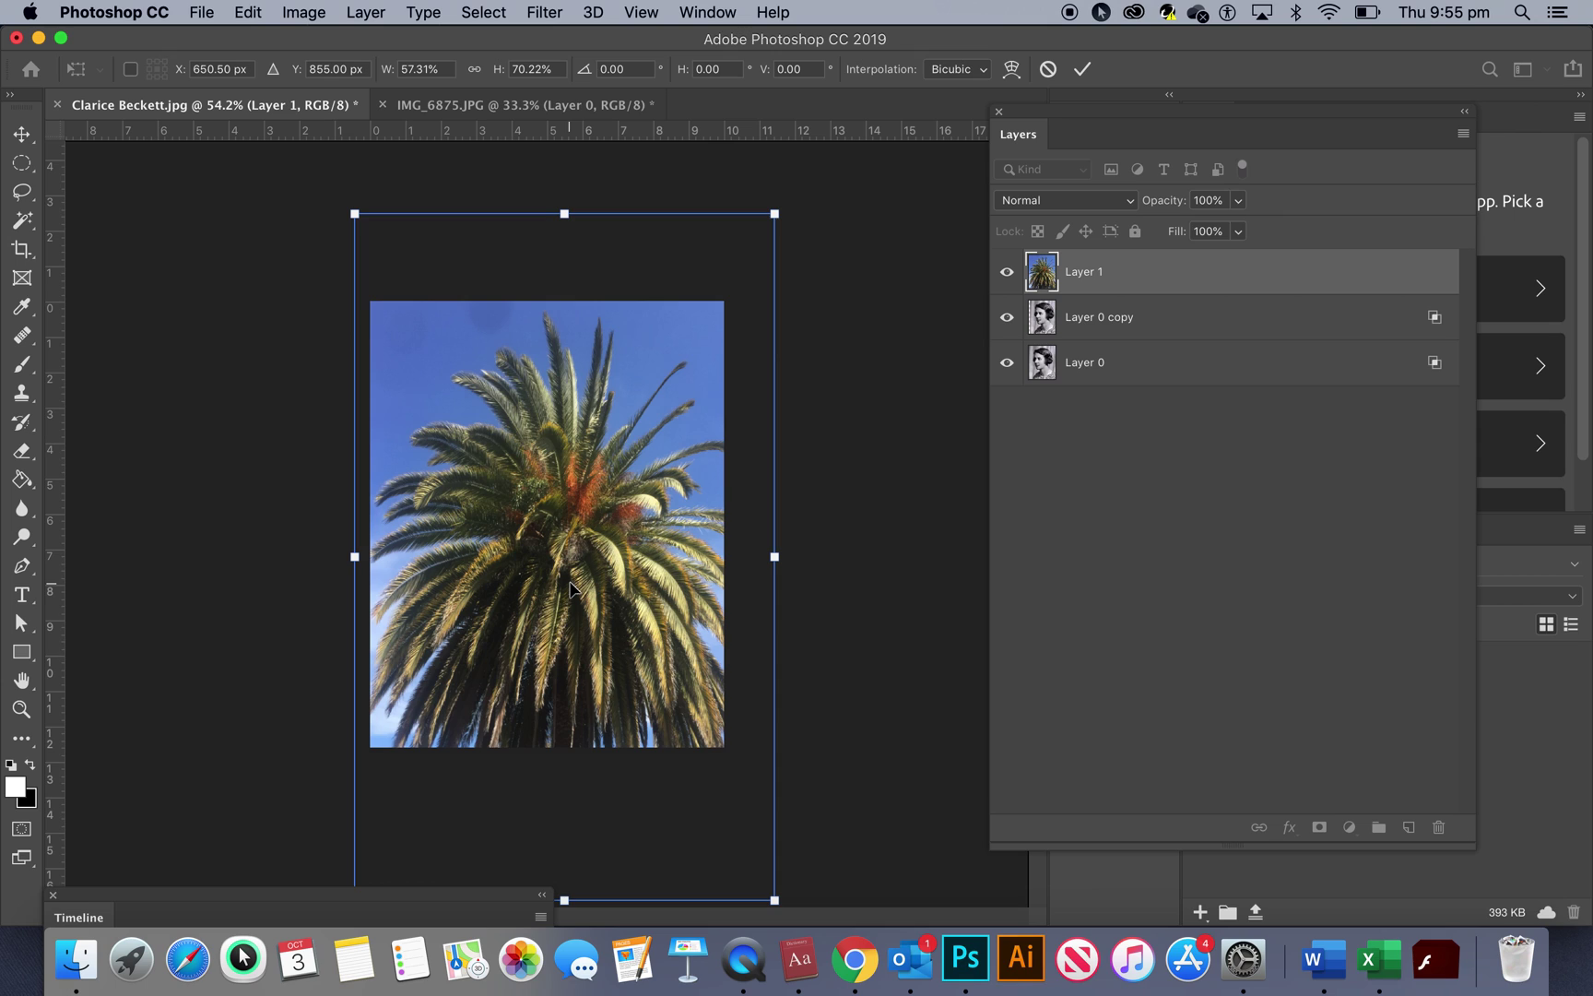
{"action": "key", "text": "Return"}
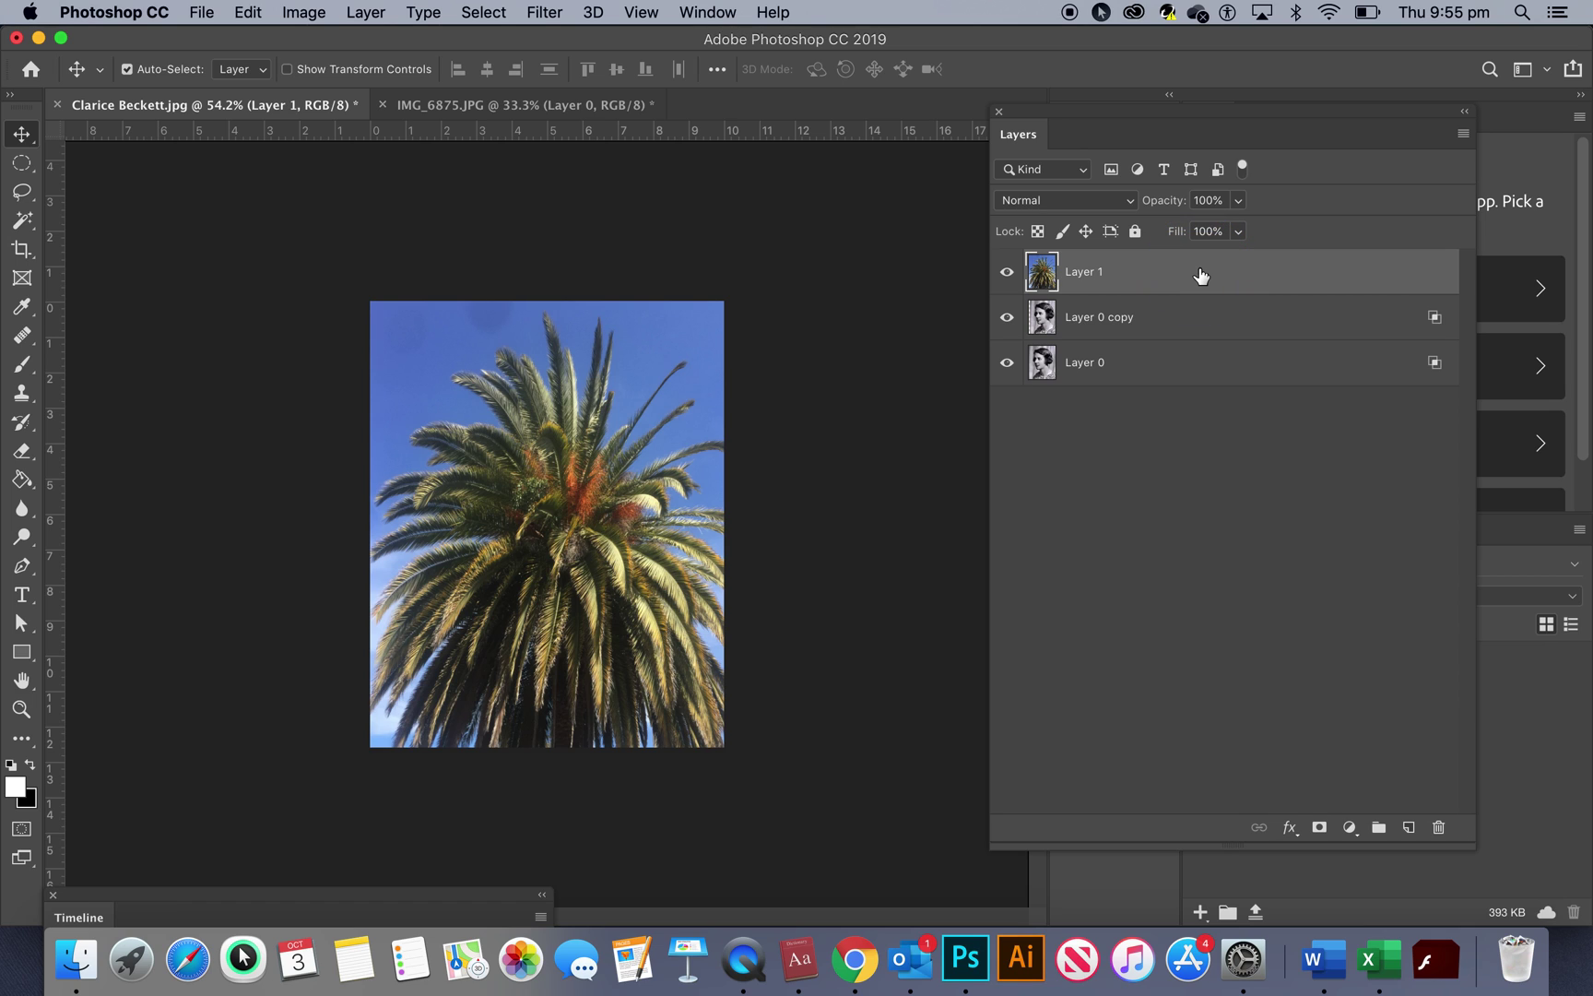
Turn off the G and B channels in Layer 1's blending options so the palm blends only in red.
{"action": "double_click", "coordinate": [1144, 270]}
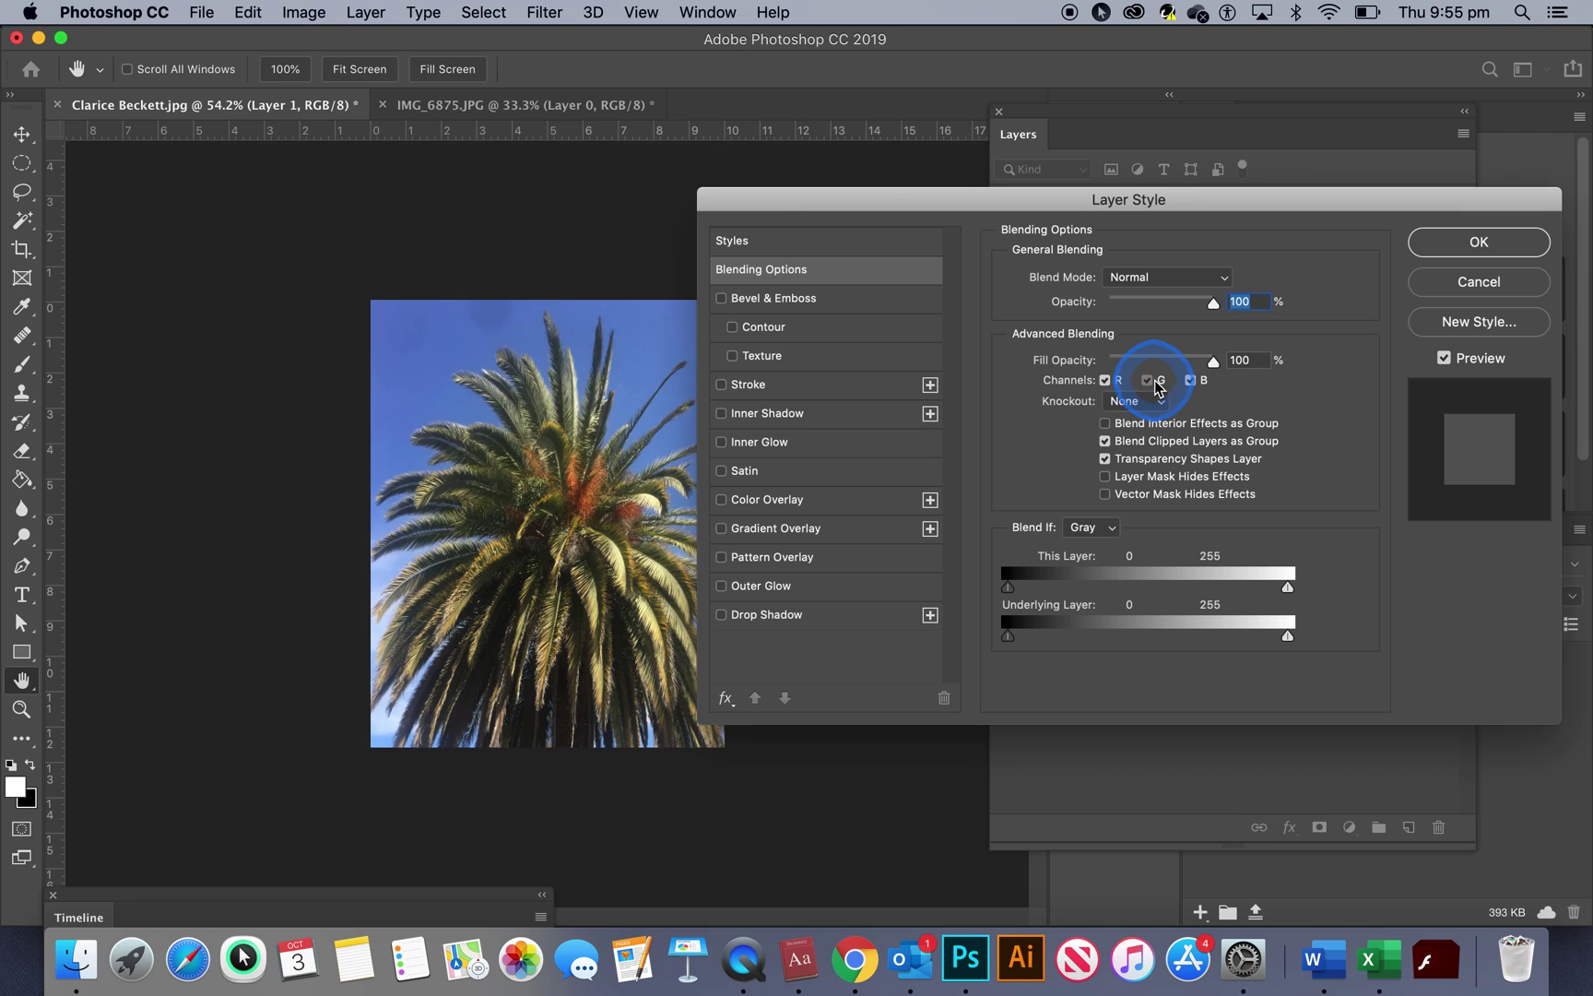
{"action": "left_click", "coordinate": [1157, 382]}
{"action": "left_click", "coordinate": [1191, 382]}
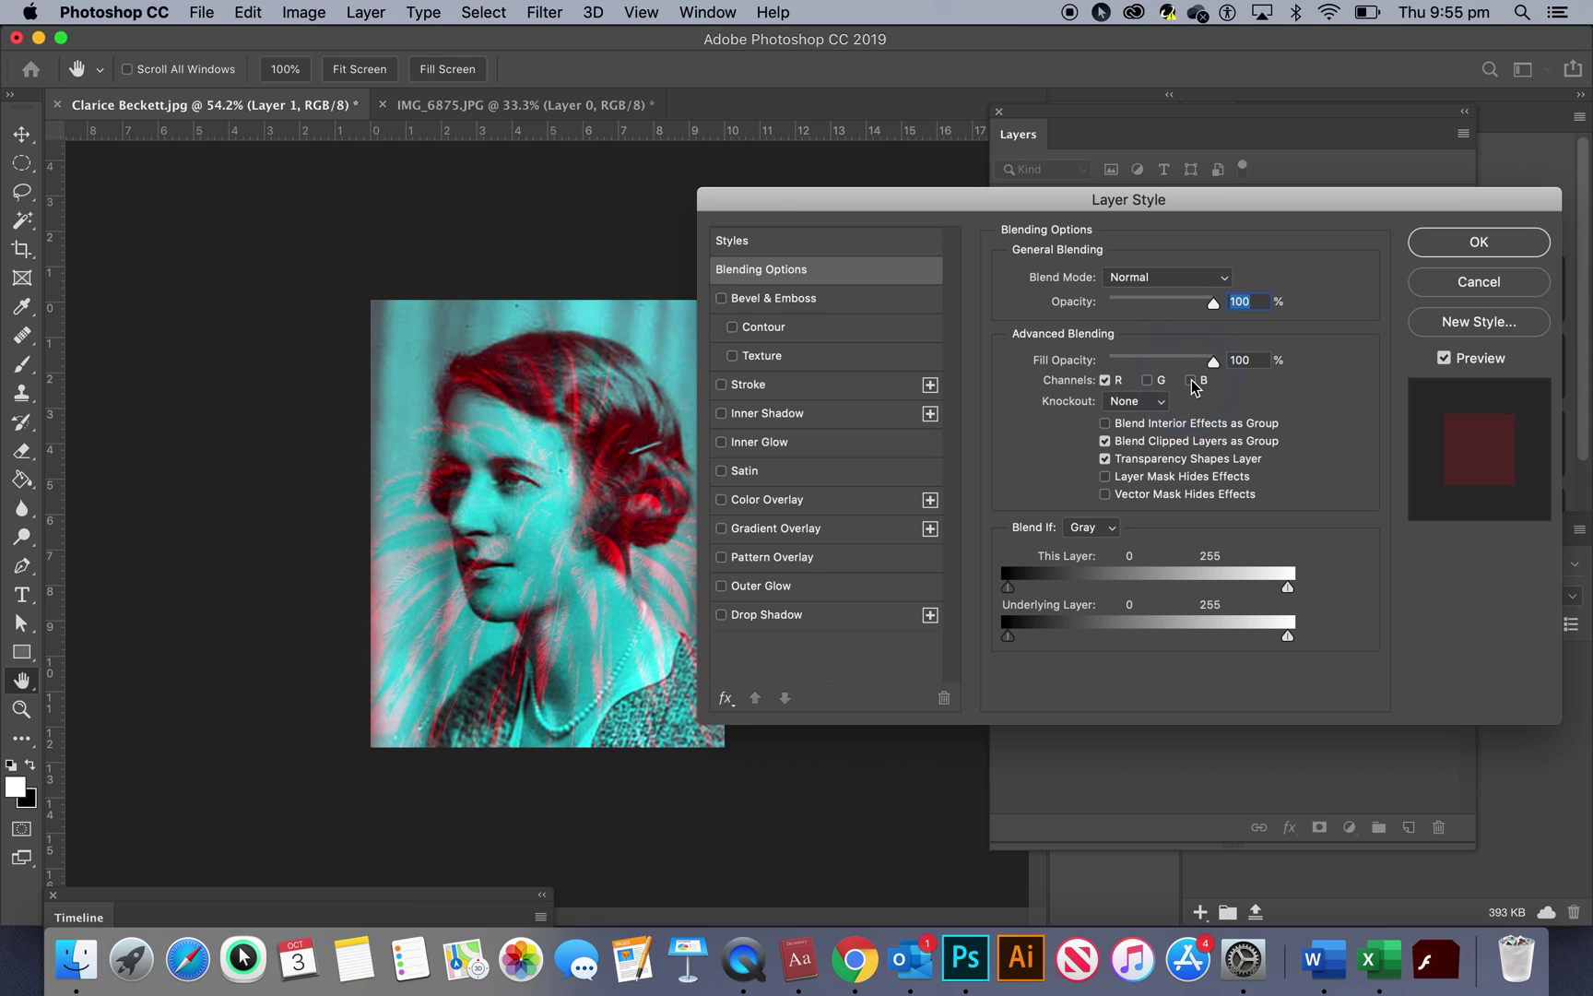
{"action": "left_click", "coordinate": [1478, 244]}
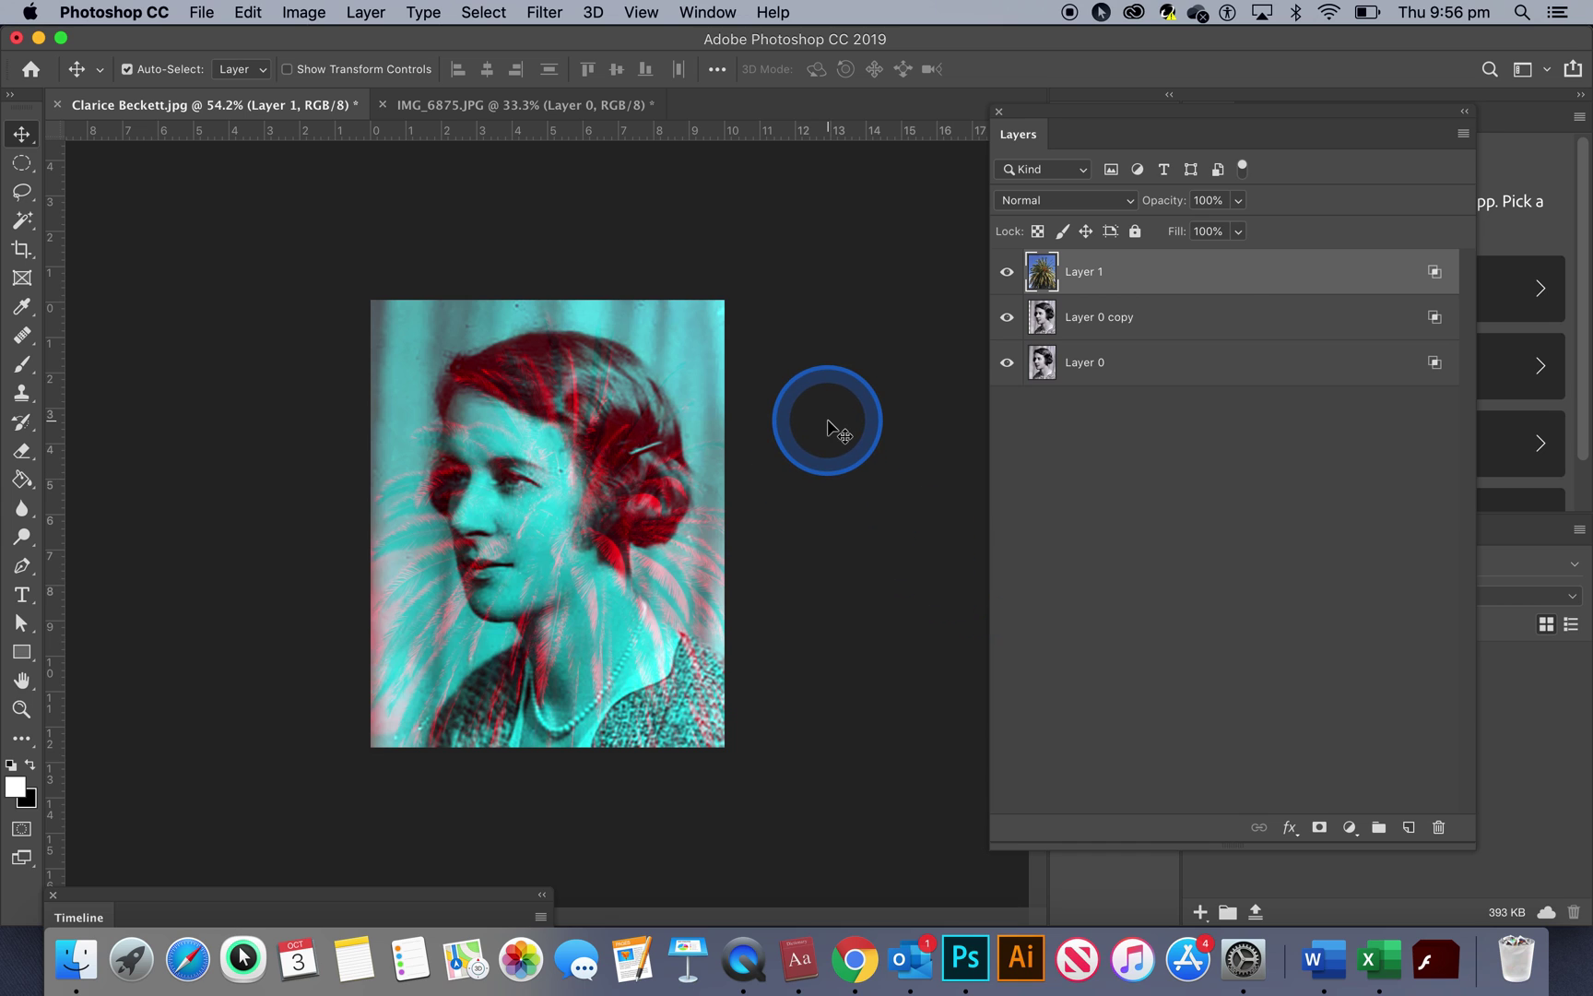
Erase the palm fronds over the woman's face and neck on Layer 1 with a soft 316-pixel eraser at 51% opacity.
{"action": "key", "text": "super+equal"}
{"action": "key", "text": "super+equal"}
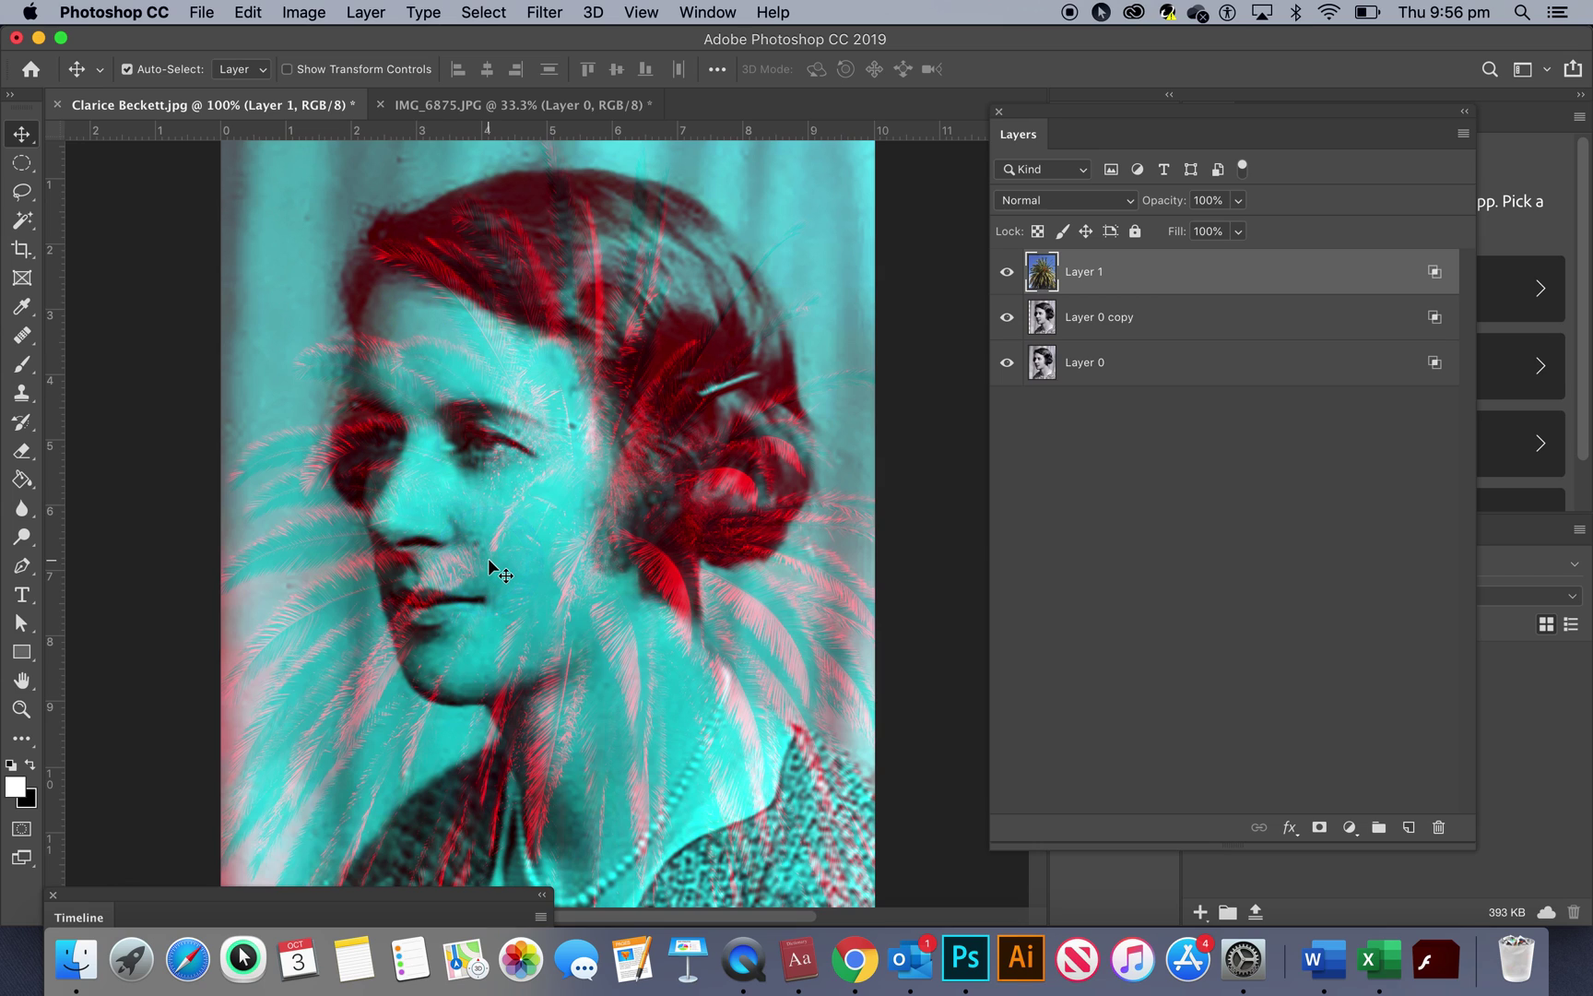
{"action": "key", "text": "e"}
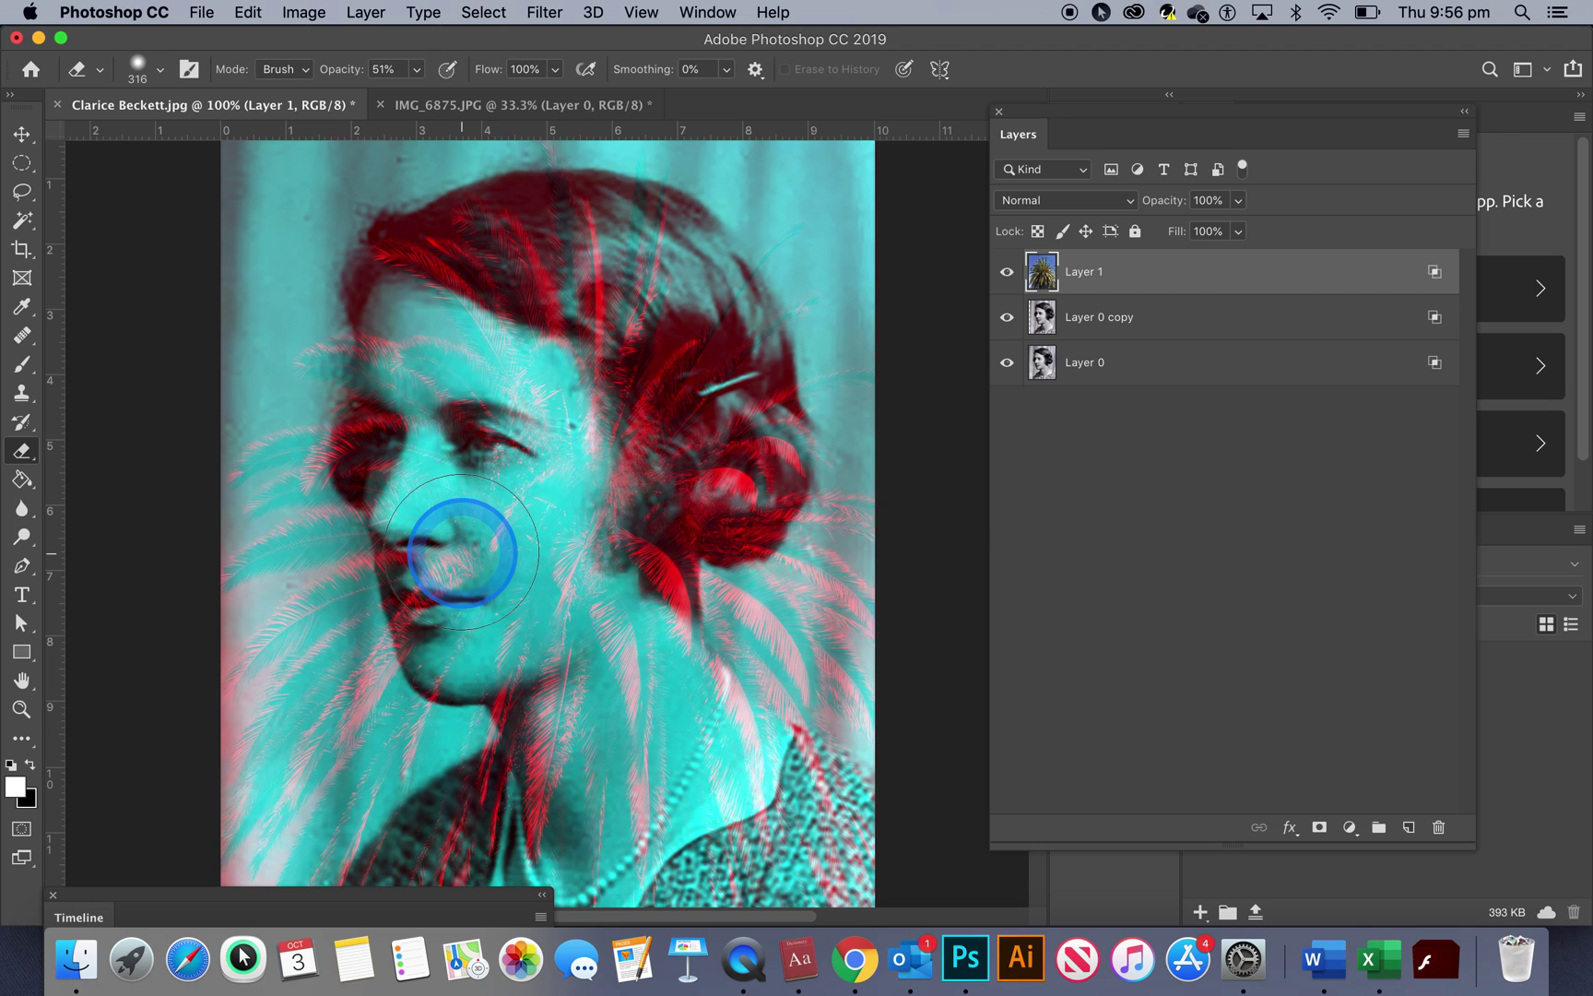
{"action": "mouse_move", "coordinate": [461, 549]}
{"action": "left_mouse_down"}
{"action": "mouse_move", "coordinate": [466, 504]}
{"action": "mouse_move", "coordinate": [465, 615]}
{"action": "mouse_move", "coordinate": [435, 562]}
{"action": "mouse_move", "coordinate": [404, 546]}
{"action": "mouse_move", "coordinate": [413, 607]}
{"action": "mouse_move", "coordinate": [422, 541]}
{"action": "mouse_move", "coordinate": [446, 585]}
{"action": "mouse_move", "coordinate": [507, 553]}
{"action": "mouse_move", "coordinate": [510, 519]}
{"action": "mouse_move", "coordinate": [537, 610]}
{"action": "mouse_move", "coordinate": [492, 667]}
{"action": "mouse_move", "coordinate": [412, 657]}
{"action": "mouse_move", "coordinate": [413, 693]}
{"action": "mouse_move", "coordinate": [447, 637]}
{"action": "mouse_move", "coordinate": [568, 532]}
{"action": "mouse_move", "coordinate": [524, 635]}
{"action": "mouse_move", "coordinate": [486, 470]}
{"action": "mouse_move", "coordinate": [394, 322]}
{"action": "mouse_move", "coordinate": [397, 381]}
{"action": "mouse_move", "coordinate": [397, 92]}
{"action": "left_mouse_up"}
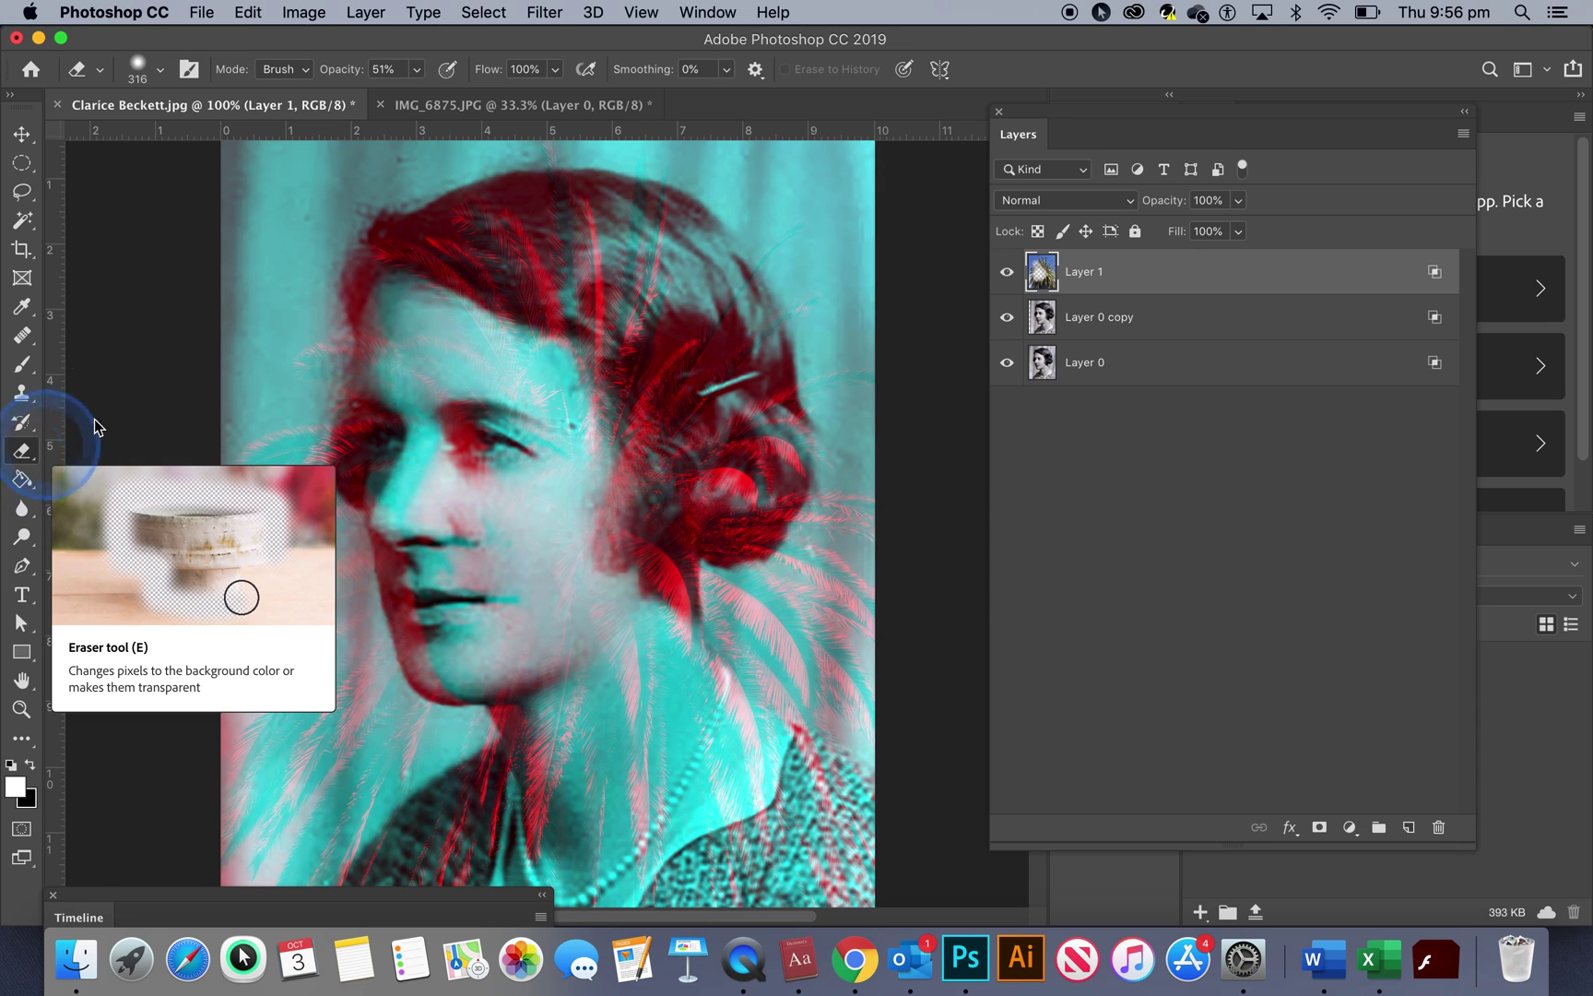
{"action": "mouse_move", "coordinate": [436, 403]}
{"action": "left_mouse_down"}
{"action": "mouse_move", "coordinate": [444, 368]}
{"action": "mouse_move", "coordinate": [573, 387]}
{"action": "mouse_move", "coordinate": [581, 424]}
{"action": "mouse_move", "coordinate": [581, 381]}
{"action": "mouse_move", "coordinate": [600, 433]}
{"action": "mouse_move", "coordinate": [616, 582]}
{"action": "mouse_move", "coordinate": [540, 654]}
{"action": "mouse_move", "coordinate": [551, 826]}
{"action": "mouse_move", "coordinate": [557, 749]}
{"action": "mouse_move", "coordinate": [526, 704]}
{"action": "mouse_move", "coordinate": [612, 627]}
{"action": "mouse_move", "coordinate": [611, 803]}
{"action": "mouse_move", "coordinate": [434, 519]}
{"action": "mouse_move", "coordinate": [408, 402]}
{"action": "mouse_move", "coordinate": [361, 439]}
{"action": "mouse_move", "coordinate": [370, 314]}
{"action": "mouse_move", "coordinate": [424, 289]}
{"action": "mouse_move", "coordinate": [406, 431]}
{"action": "mouse_move", "coordinate": [434, 682]}
{"action": "mouse_move", "coordinate": [413, 583]}
{"action": "mouse_move", "coordinate": [475, 590]}
{"action": "mouse_move", "coordinate": [542, 568]}
{"action": "mouse_move", "coordinate": [597, 707]}
{"action": "mouse_move", "coordinate": [595, 776]}
{"action": "mouse_move", "coordinate": [562, 822]}
{"action": "mouse_move", "coordinate": [637, 751]}
{"action": "mouse_move", "coordinate": [664, 748]}
{"action": "mouse_move", "coordinate": [630, 600]}
{"action": "mouse_move", "coordinate": [654, 515]}
{"action": "mouse_move", "coordinate": [633, 412]}
{"action": "mouse_move", "coordinate": [603, 369]}
{"action": "mouse_move", "coordinate": [561, 368]}
{"action": "mouse_move", "coordinate": [588, 574]}
{"action": "mouse_move", "coordinate": [652, 664]}
{"action": "mouse_move", "coordinate": [672, 800]}
{"action": "mouse_move", "coordinate": [592, 619]}
{"action": "mouse_move", "coordinate": [489, 539]}
{"action": "mouse_move", "coordinate": [426, 573]}
{"action": "mouse_move", "coordinate": [512, 517]}
{"action": "mouse_move", "coordinate": [573, 509]}
{"action": "mouse_move", "coordinate": [590, 482]}
{"action": "mouse_move", "coordinate": [581, 408]}
{"action": "mouse_move", "coordinate": [406, 594]}
{"action": "mouse_move", "coordinate": [261, 816]}
{"action": "mouse_move", "coordinate": [290, 847]}
{"action": "mouse_move", "coordinate": [248, 634]}
{"action": "mouse_move", "coordinate": [264, 533]}
{"action": "mouse_move", "coordinate": [497, 606]}
{"action": "mouse_move", "coordinate": [612, 608]}
{"action": "mouse_move", "coordinate": [700, 788]}
{"action": "left_mouse_up"}
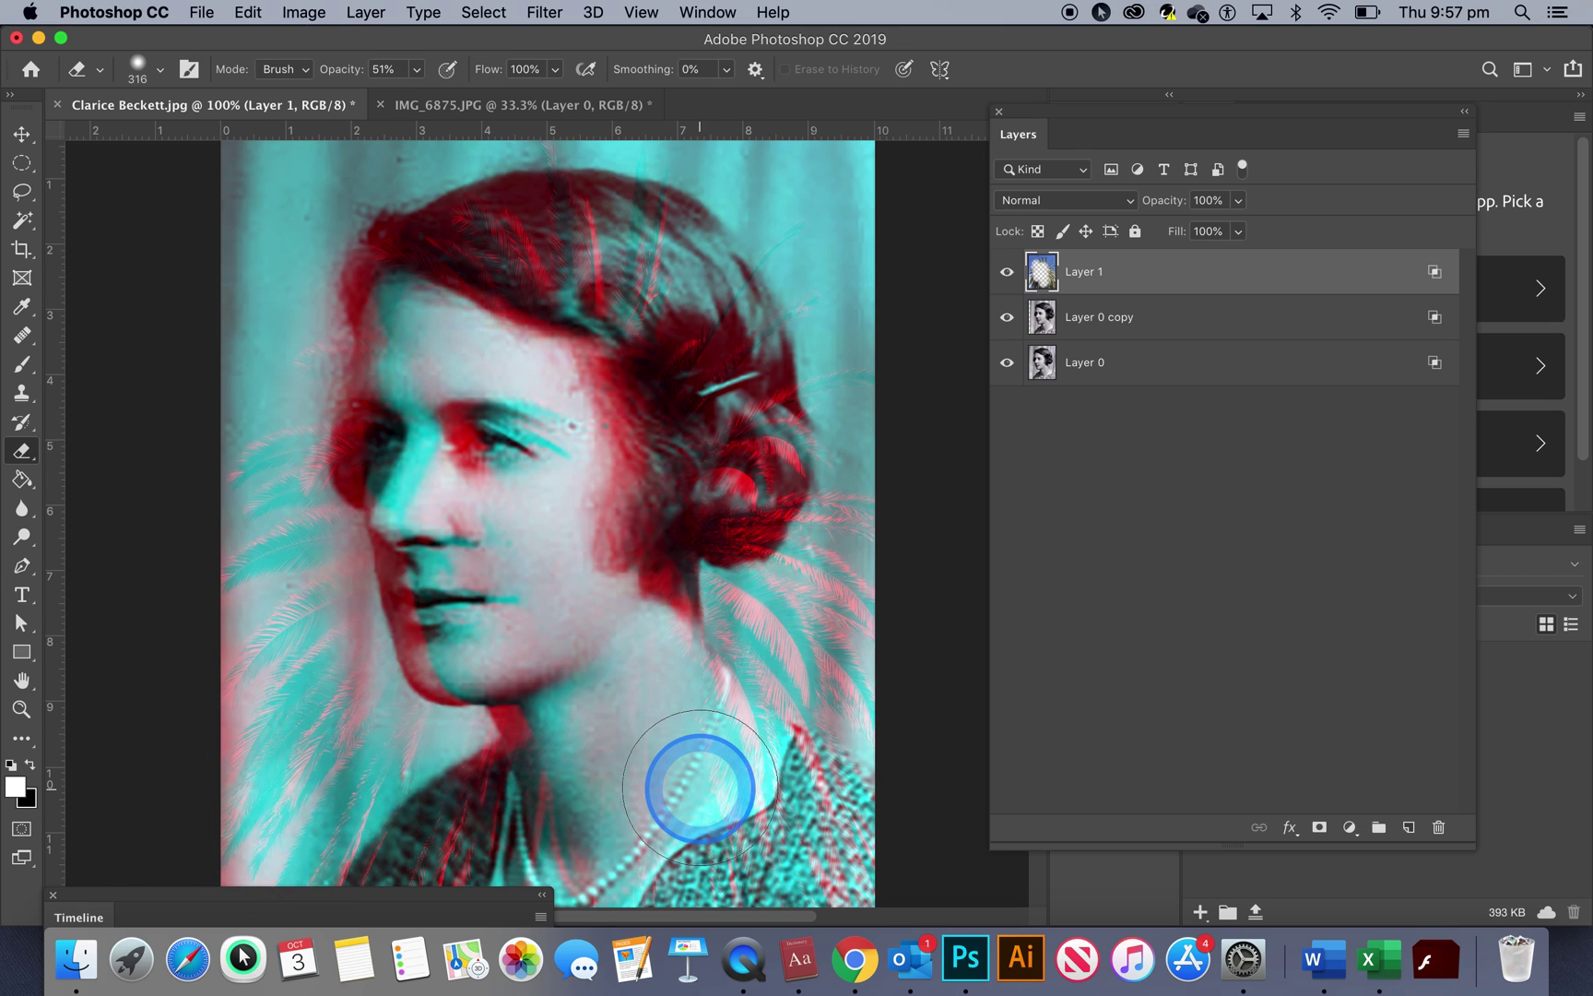
Apply a Levels adjustment to the palm layer with input levels 13, 0.77 and 230.
{"action": "key", "text": "ctrl+l"}
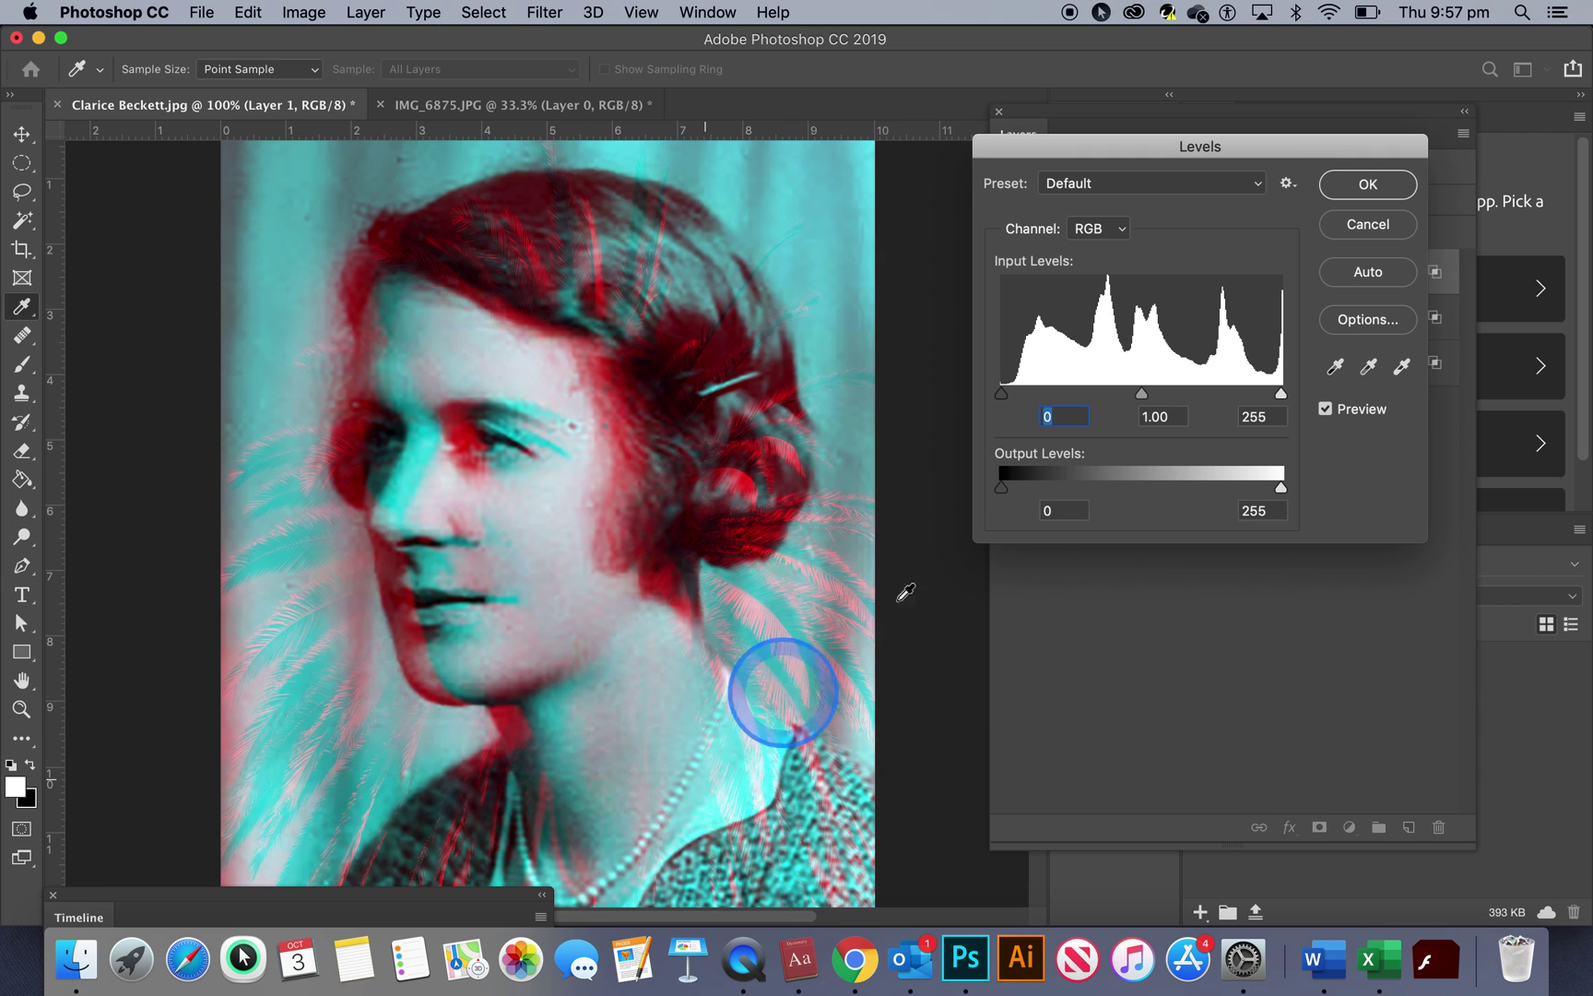
{"action": "left_click", "coordinate": [1002, 399]}
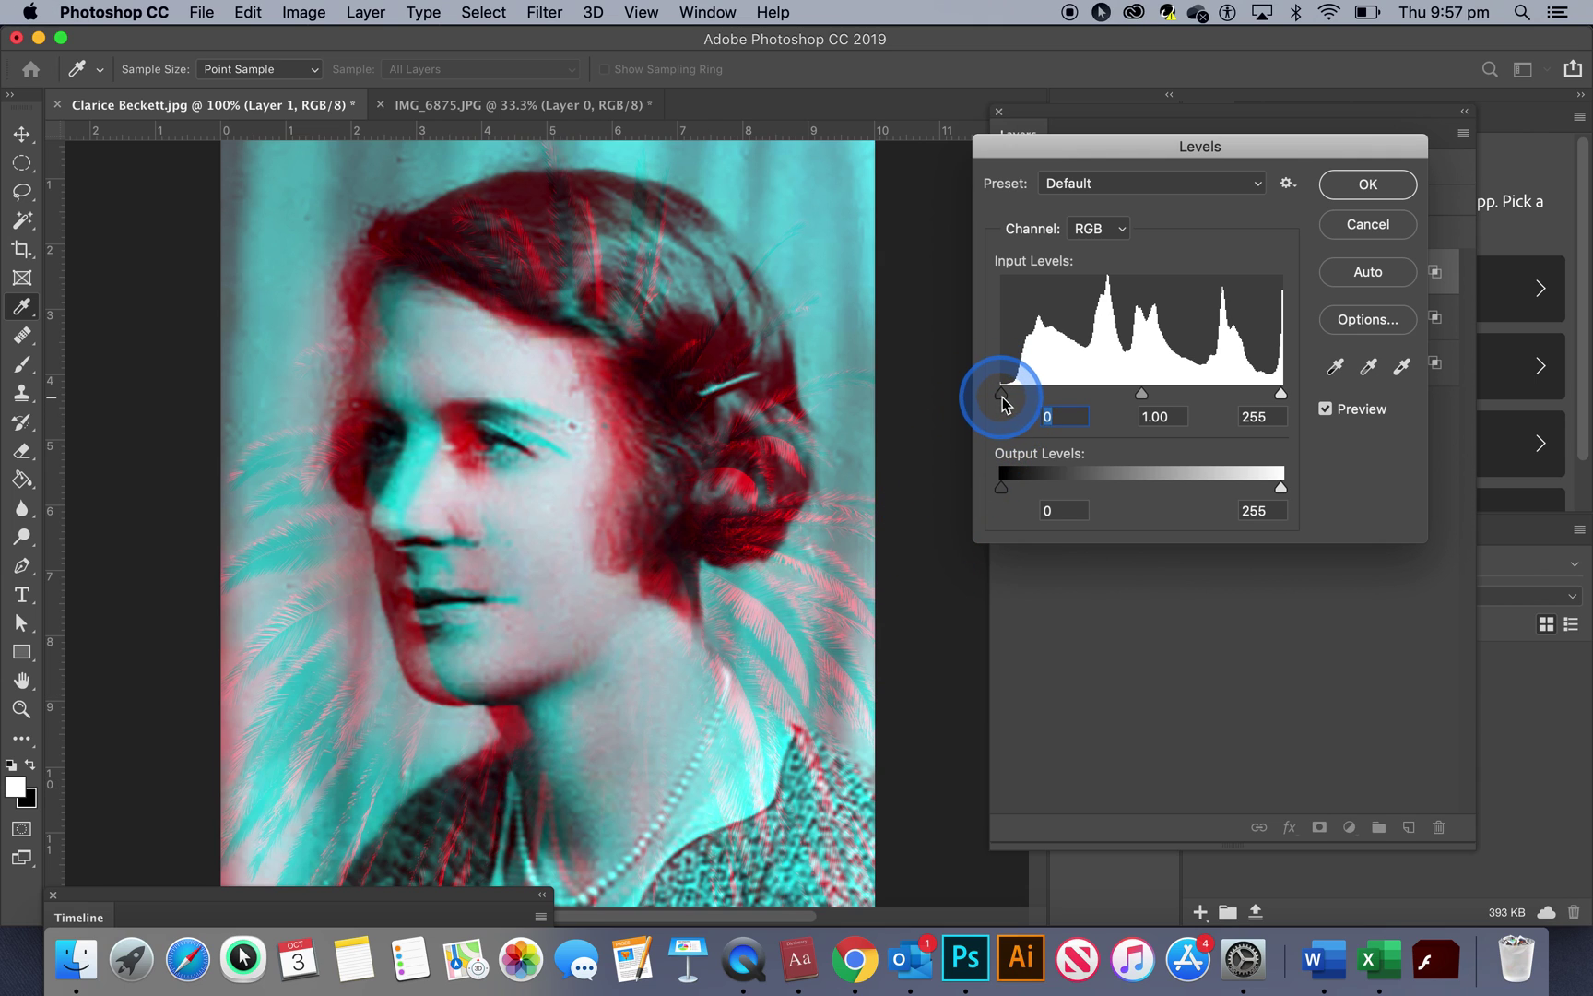
{"action": "left_click_drag", "start_coordinate": [1091, 394], "coordinate": [1201, 399]}
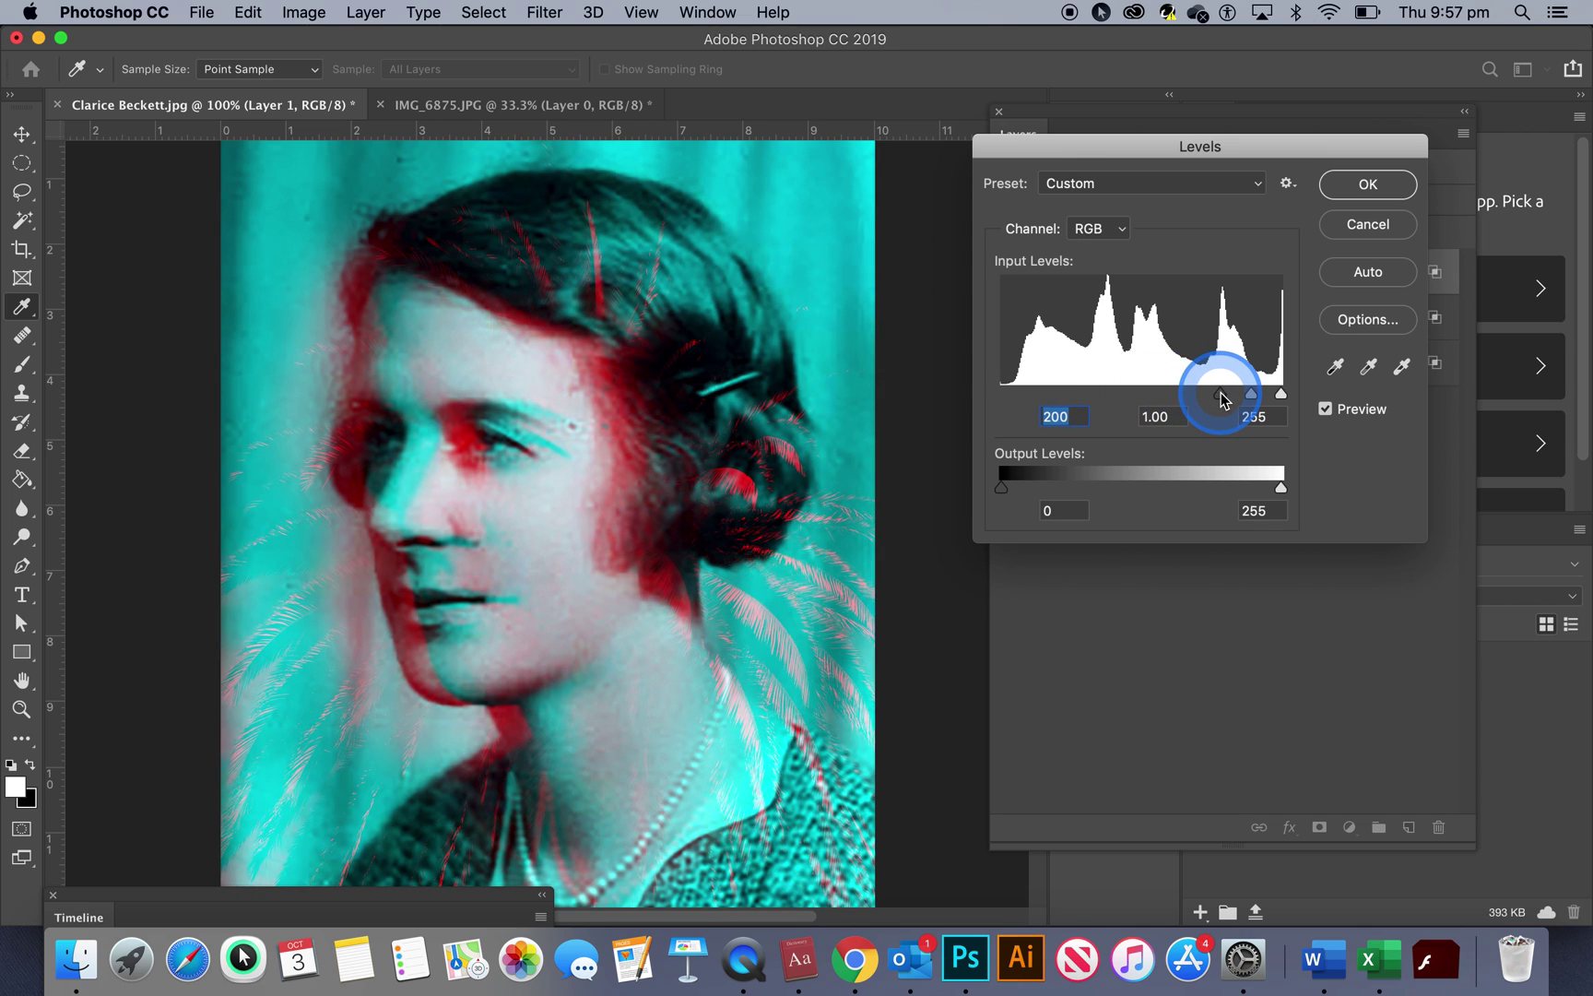
{"action": "left_click_drag", "start_coordinate": [1222, 398], "coordinate": [1015, 388]}
{"action": "mouse_move", "coordinate": [1153, 397]}
{"action": "left_mouse_down"}
{"action": "mouse_move", "coordinate": [1086, 403]}
{"action": "mouse_move", "coordinate": [1173, 404]}
{"action": "left_mouse_up"}
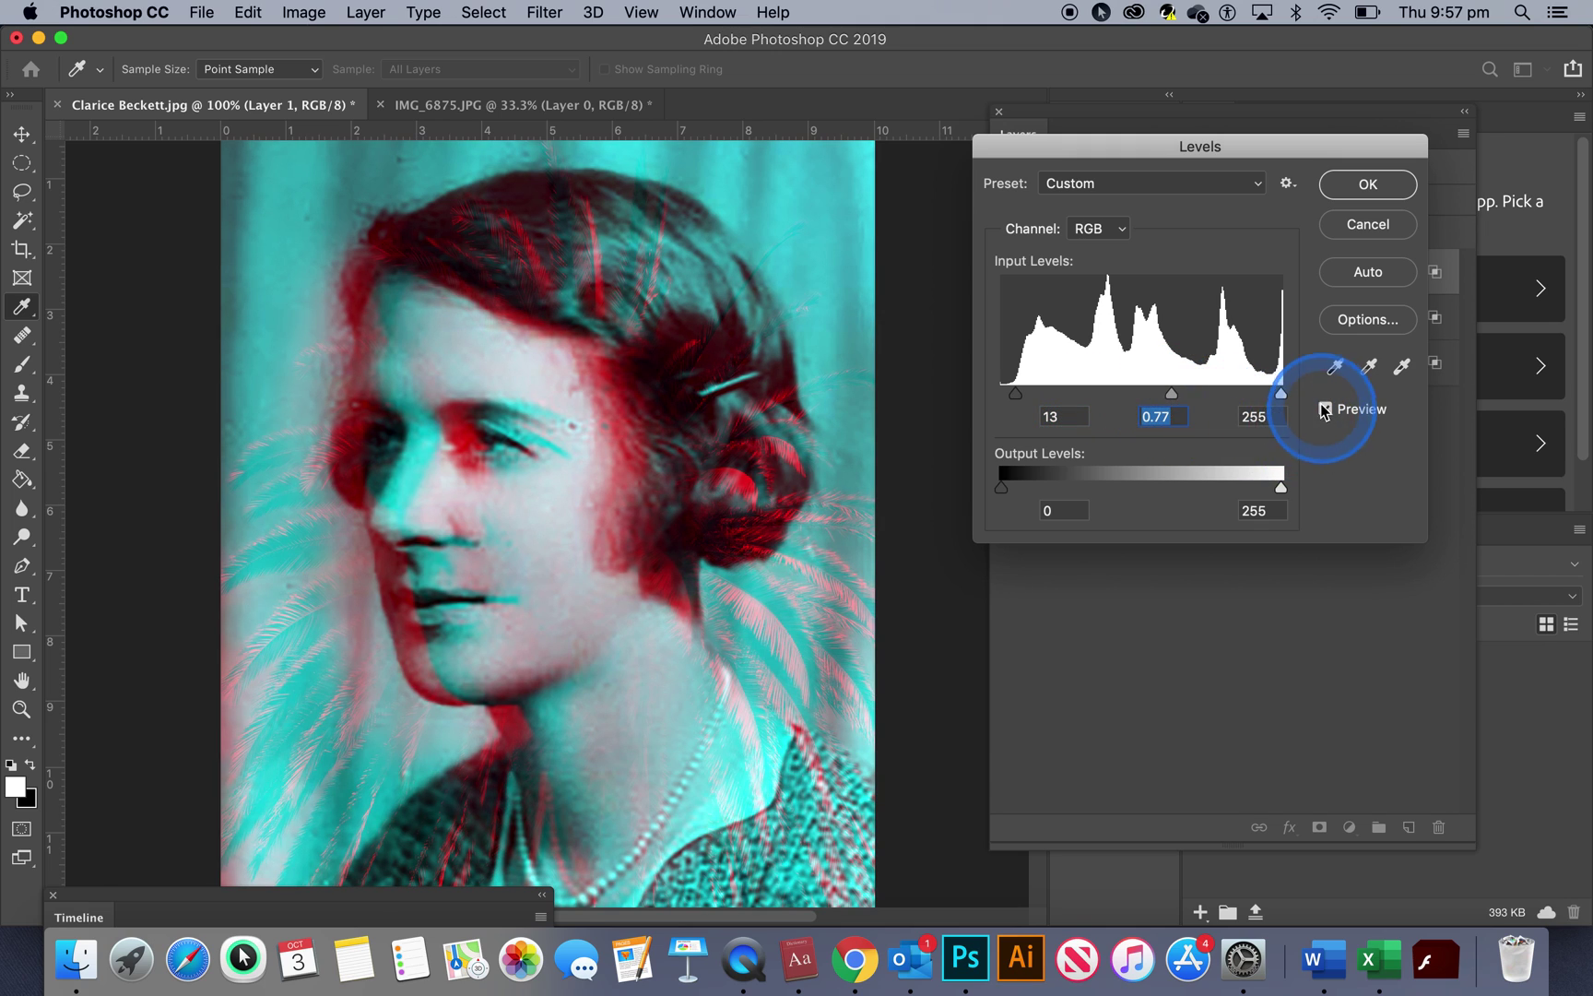
{"action": "left_click_drag", "start_coordinate": [1280, 397], "coordinate": [1318, 420]}
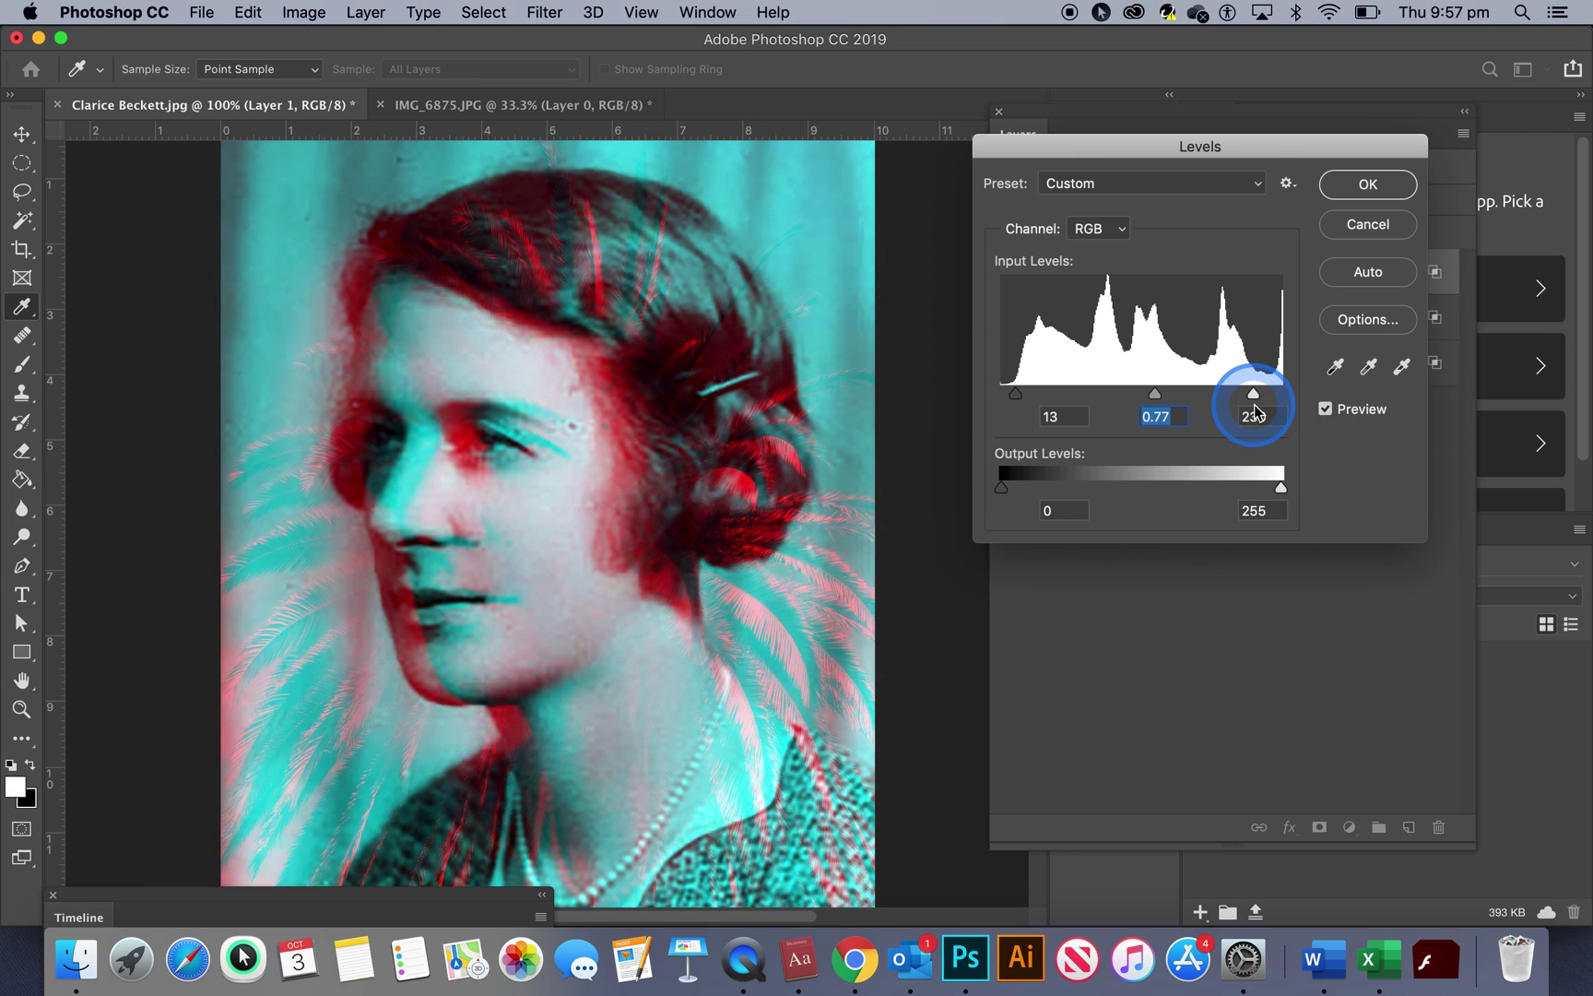
{"action": "left_click", "coordinate": [1255, 412]}
{"action": "left_click", "coordinate": [1366, 184]}
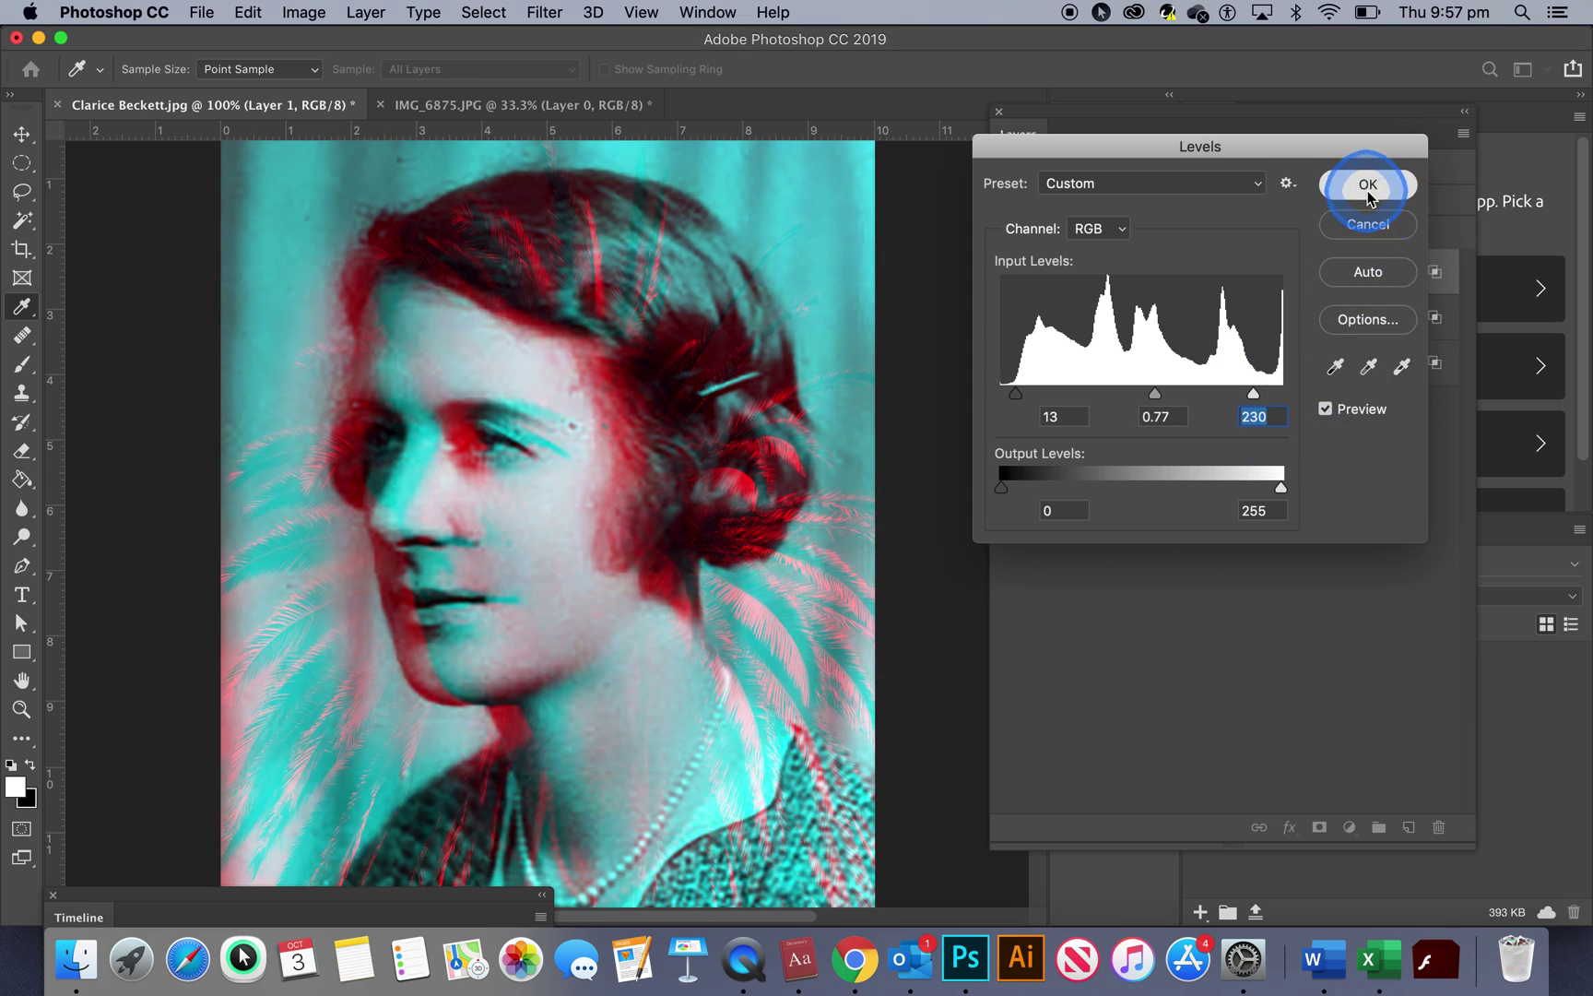
{"action": "key", "text": "e"}
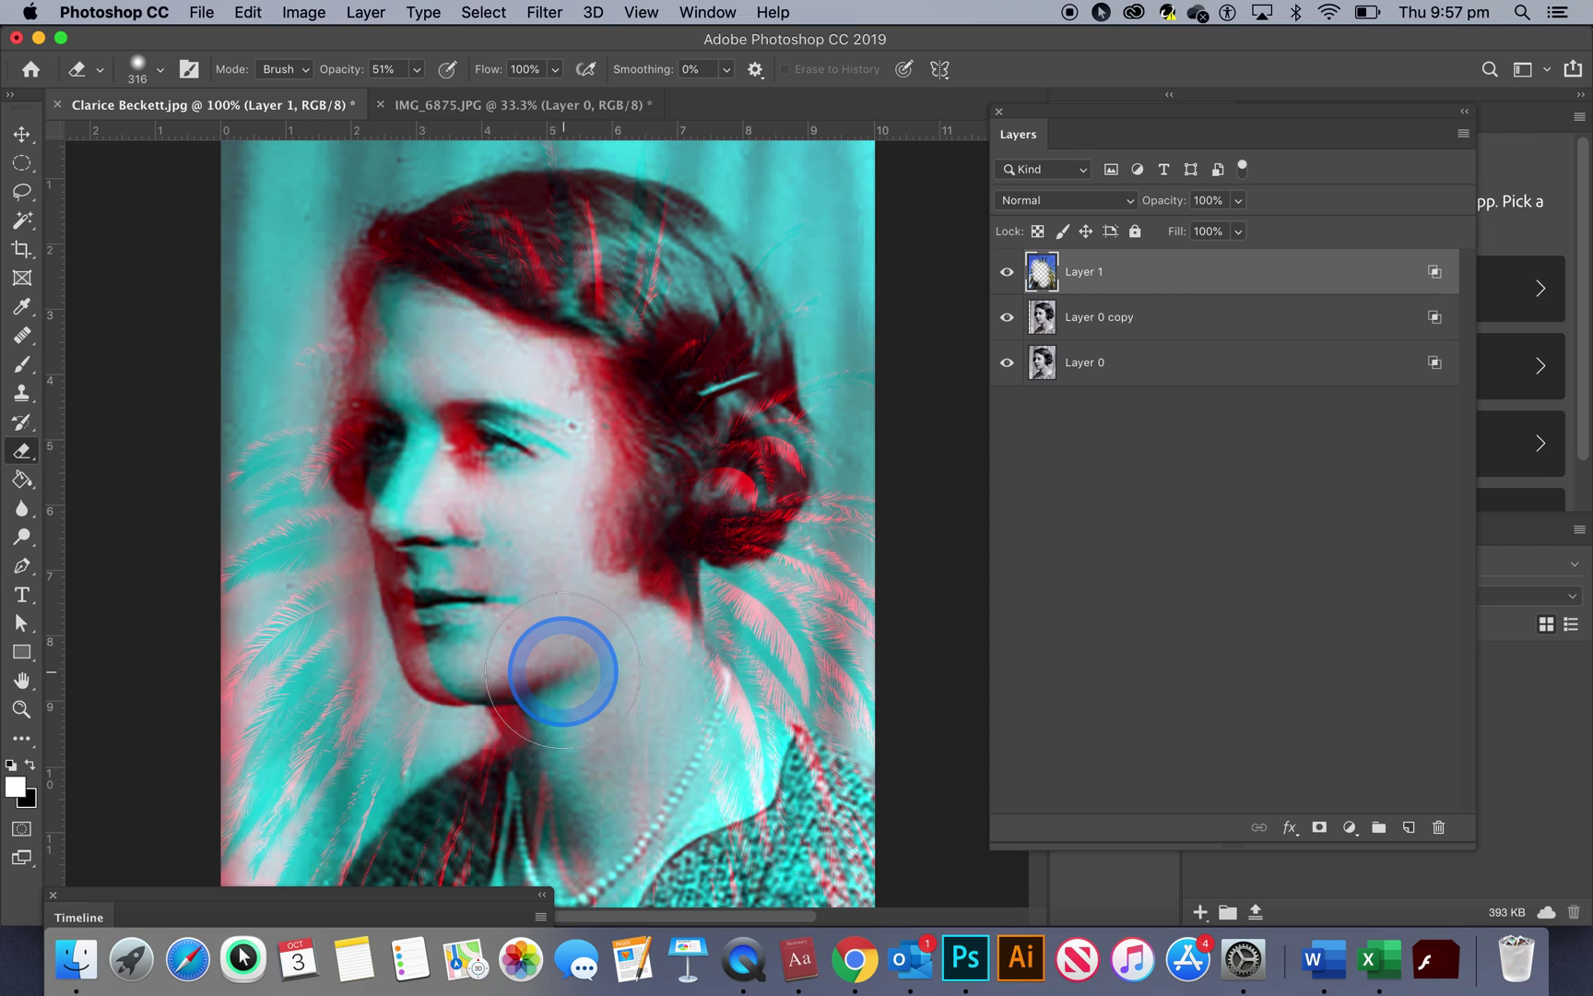
{"action": "key", "text": "super+minus"}
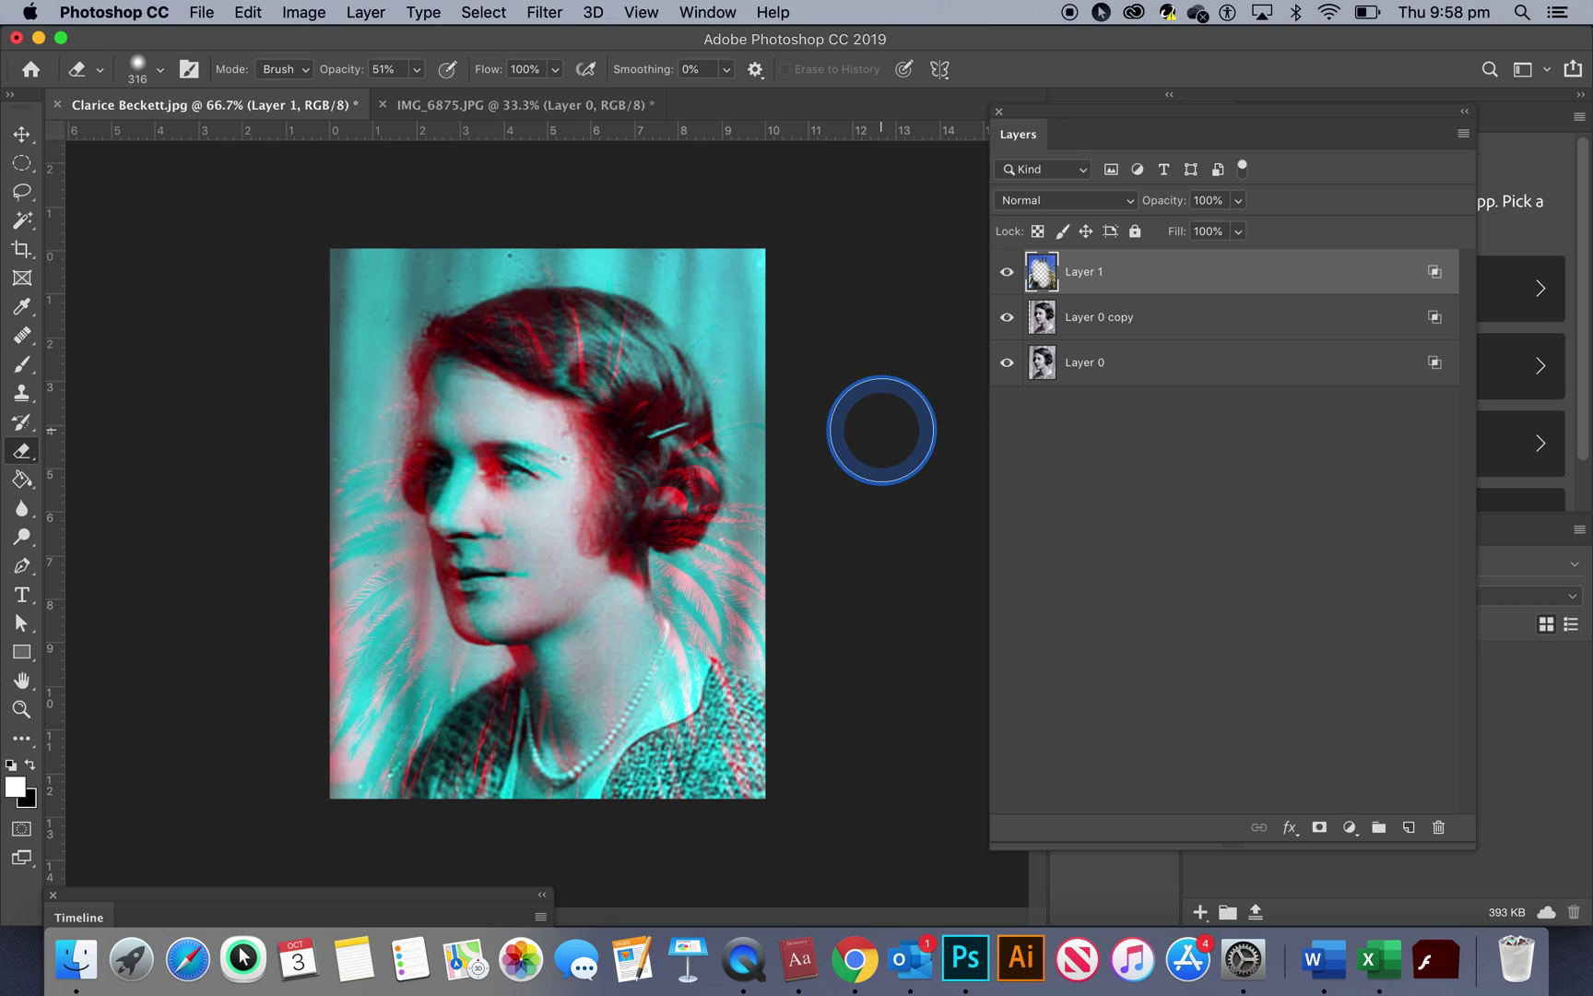
{"action": "left_click", "coordinate": [875, 456]}
{"action": "left_click", "coordinate": [875, 515]}
{"action": "left_click", "coordinate": [875, 417]}
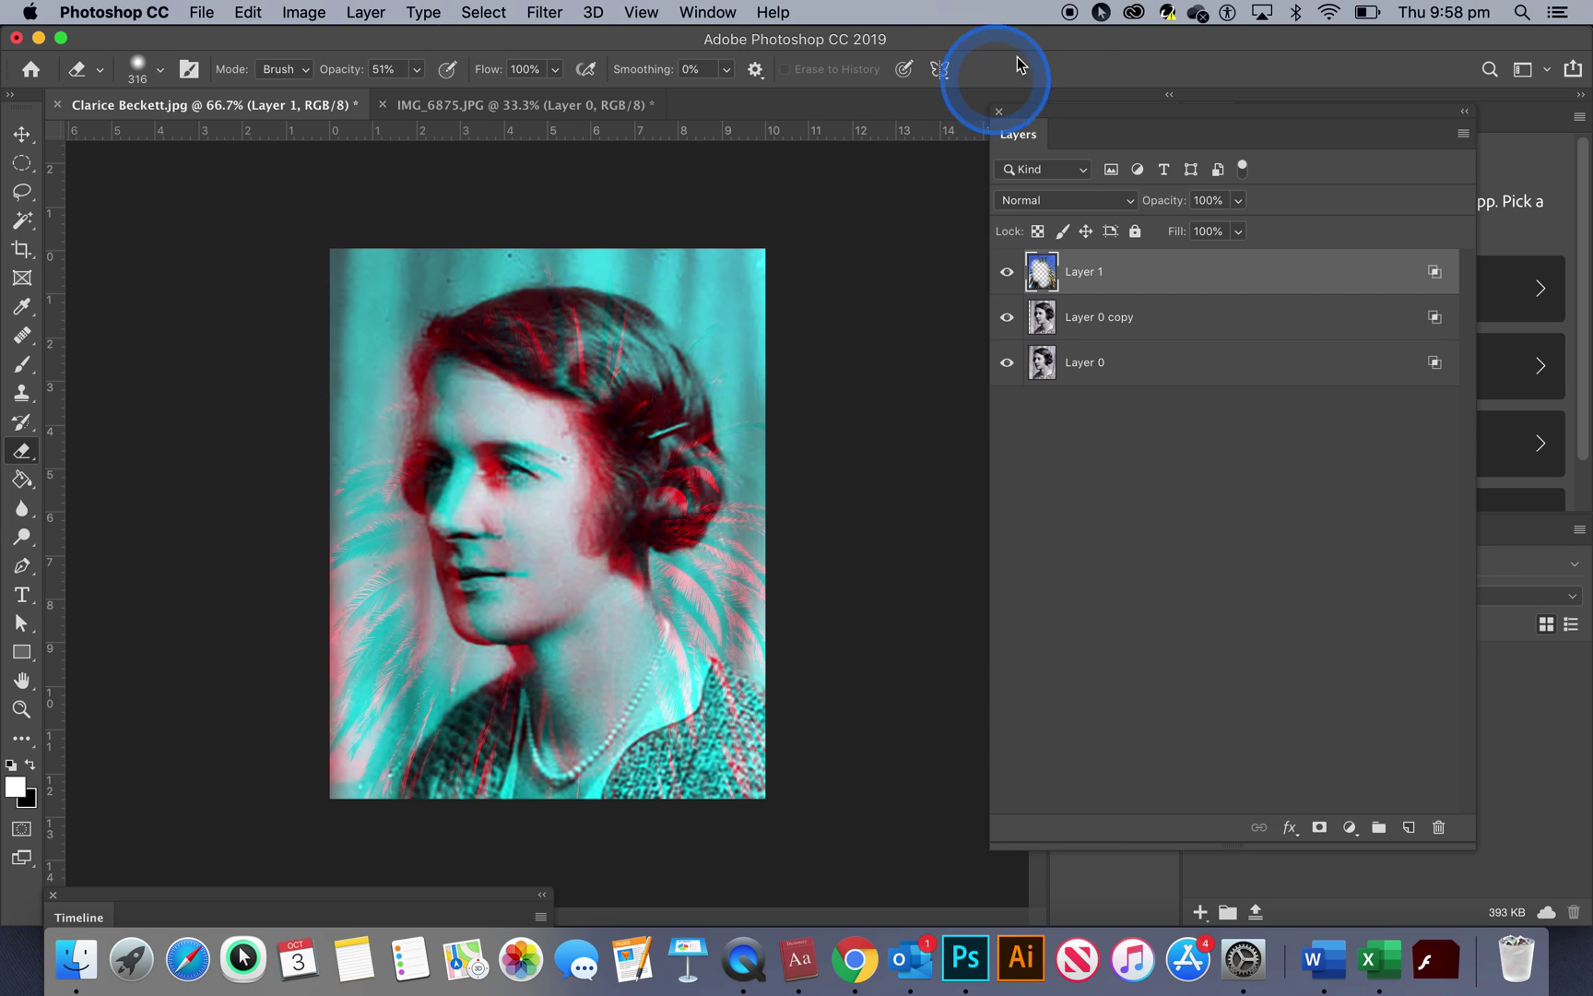